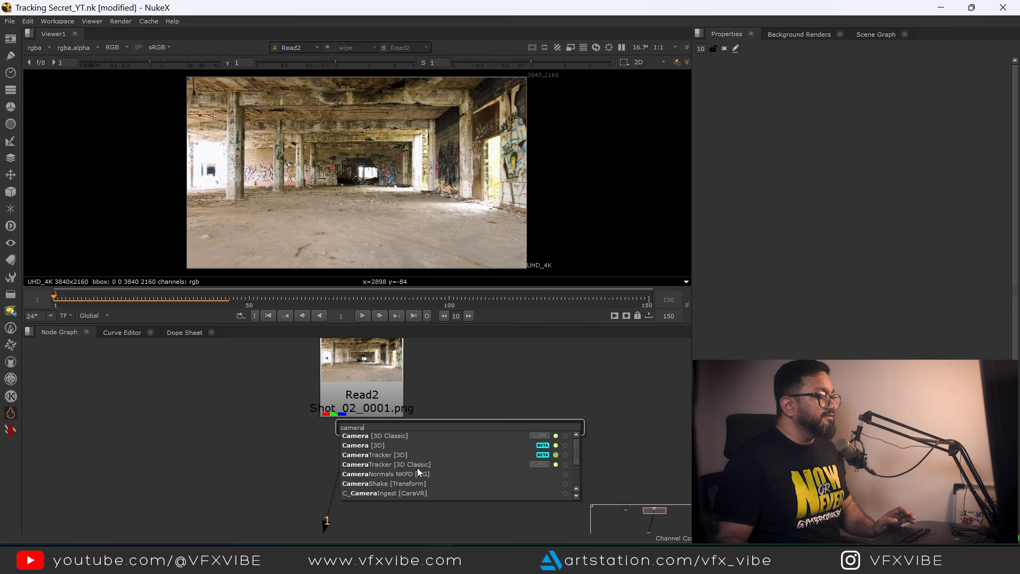
- Add a 3D CameraTracker node fed by the Read2 footage and show its output in the viewer
click(390, 454)
drag(450, 430, 364, 399)
drag(397, 470, 359, 496)
key(1)
drag(385, 263, 410, 247)
scroll(266, 184, up, 2)
scroll(271, 197, up, 1)
drag(186, 104, 293, 247)
scroll(372, 229, down, 3)
drag(491, 234, 410, 213)
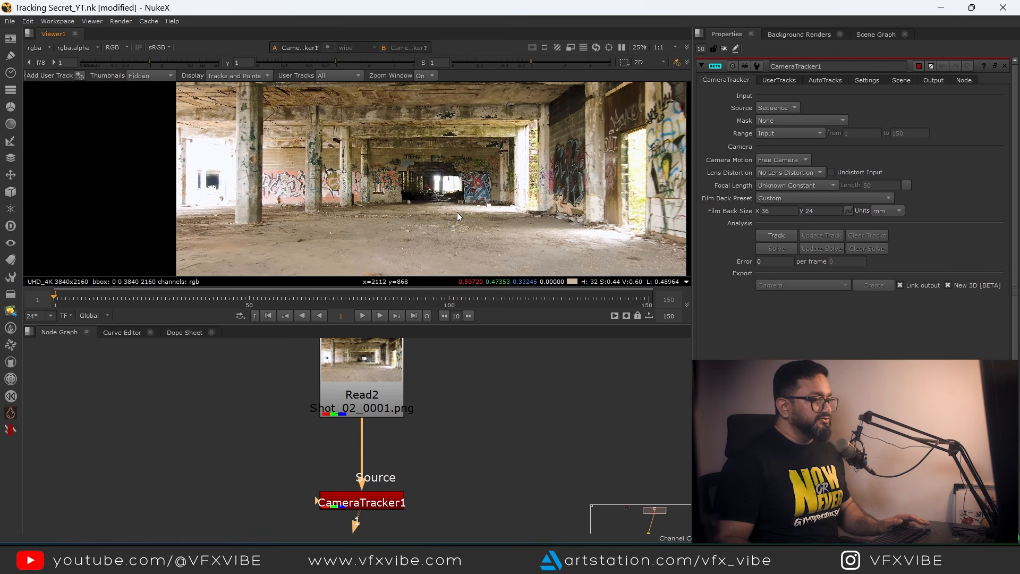
- Enable the camera tracker's feature preview and lower the viewer gain to 0.38 to inspect the points through the shot
click(868, 81)
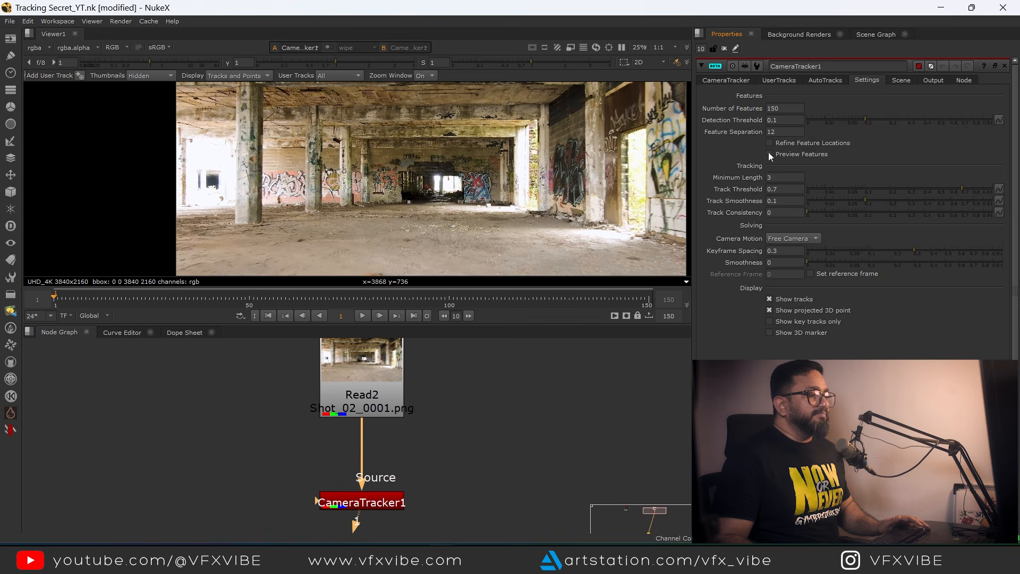
scroll(400, 195, up, 7)
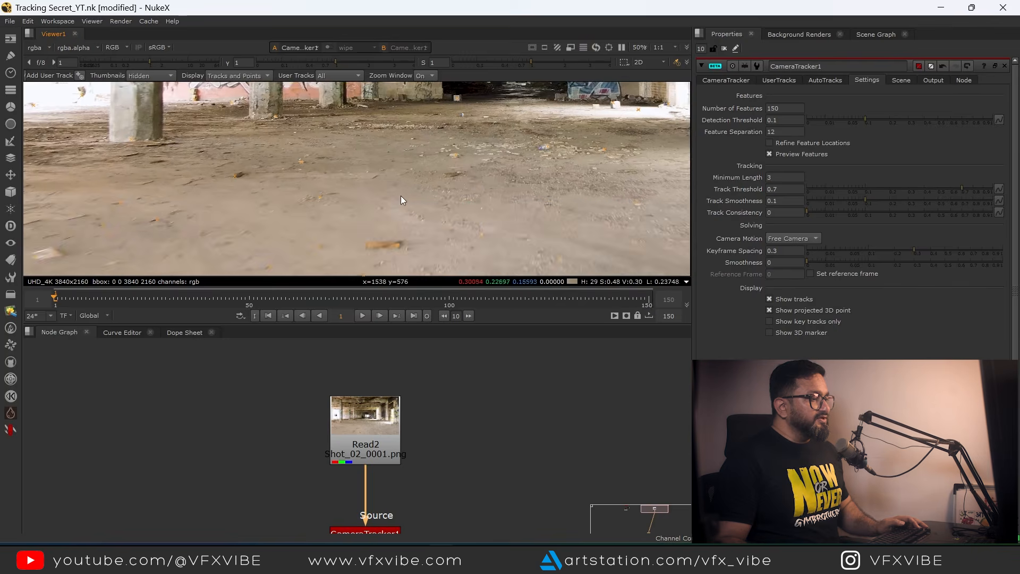
drag(159, 63, 132, 62)
scroll(330, 165, down, 6)
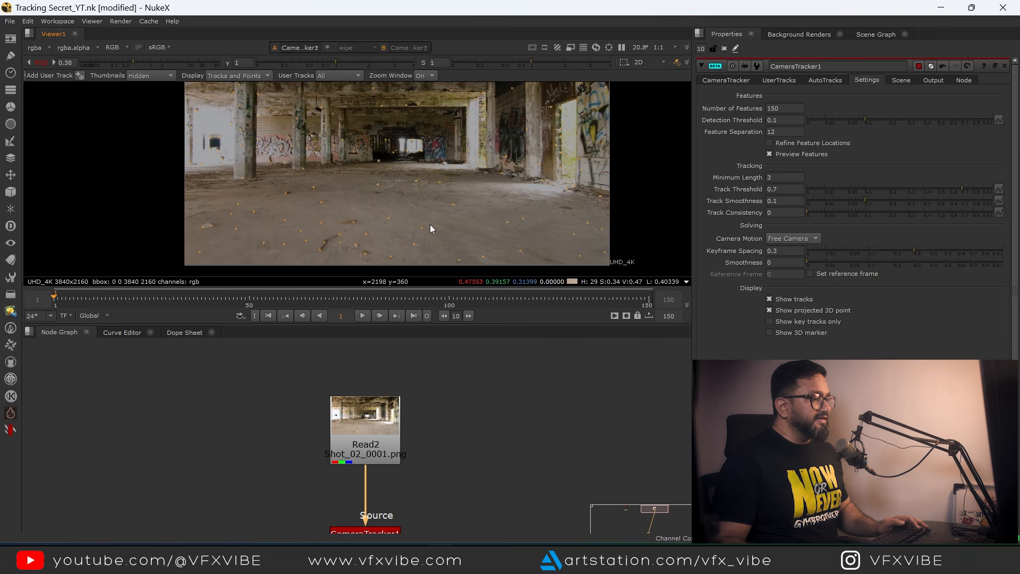
scroll(406, 192, up, 3)
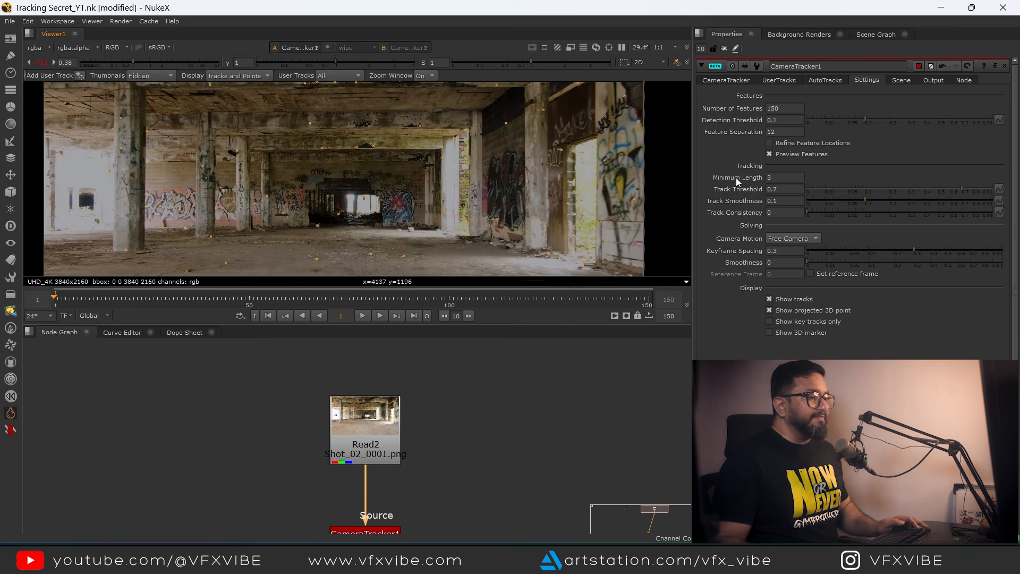
drag(349, 300, 499, 305)
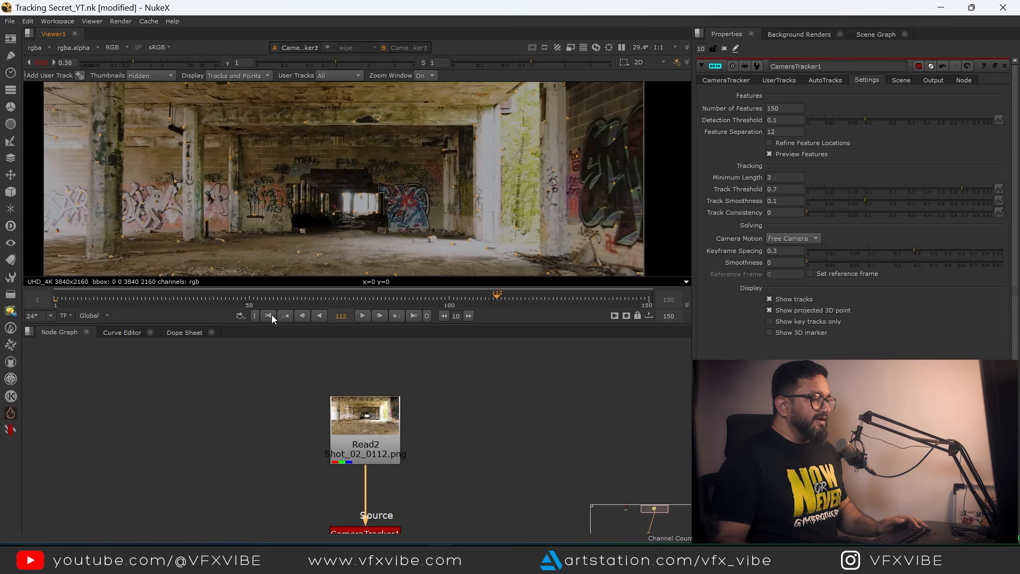
click(270, 315)
- Set the camera tracker's number of features to 600 and feature separation to 8, and enable Refine Feature Locations
double_click(785, 108)
text(6)
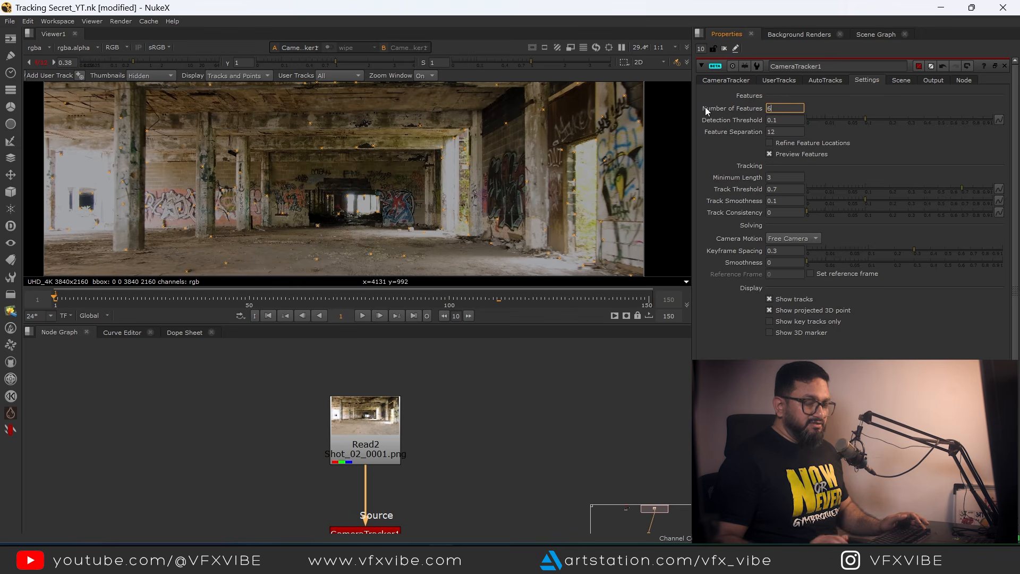
text(00)
key(Return)
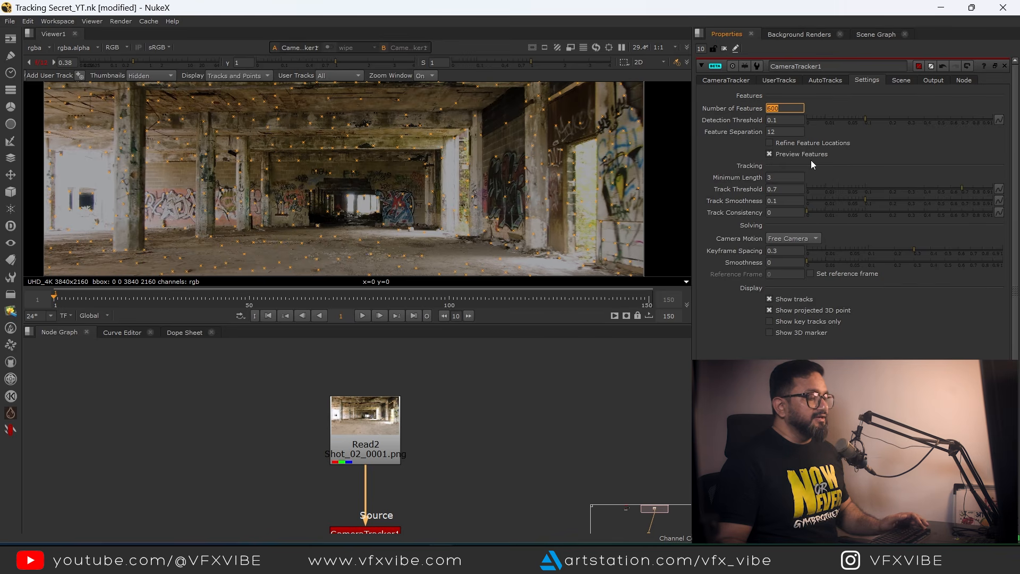
click(788, 132)
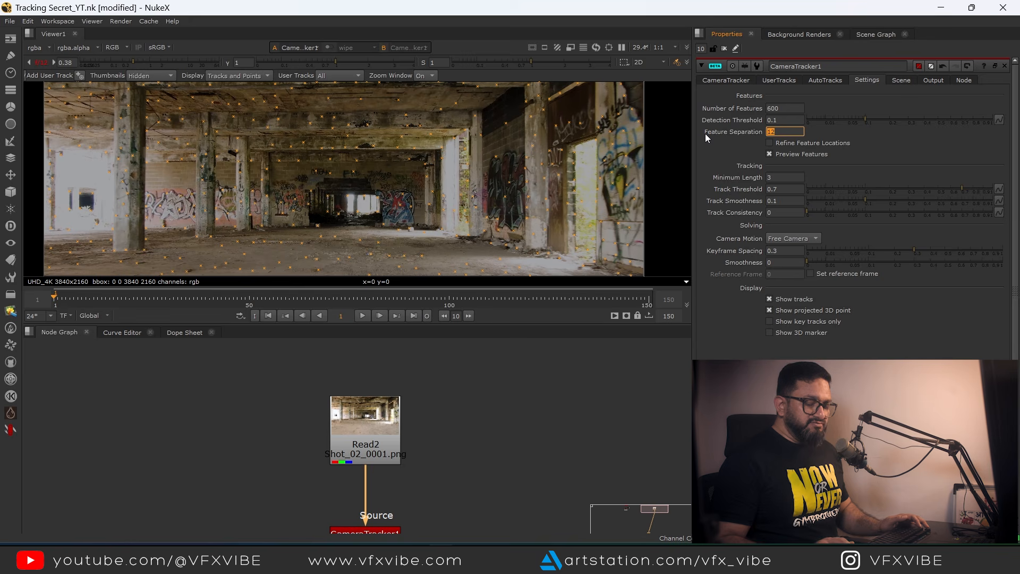
text(8)
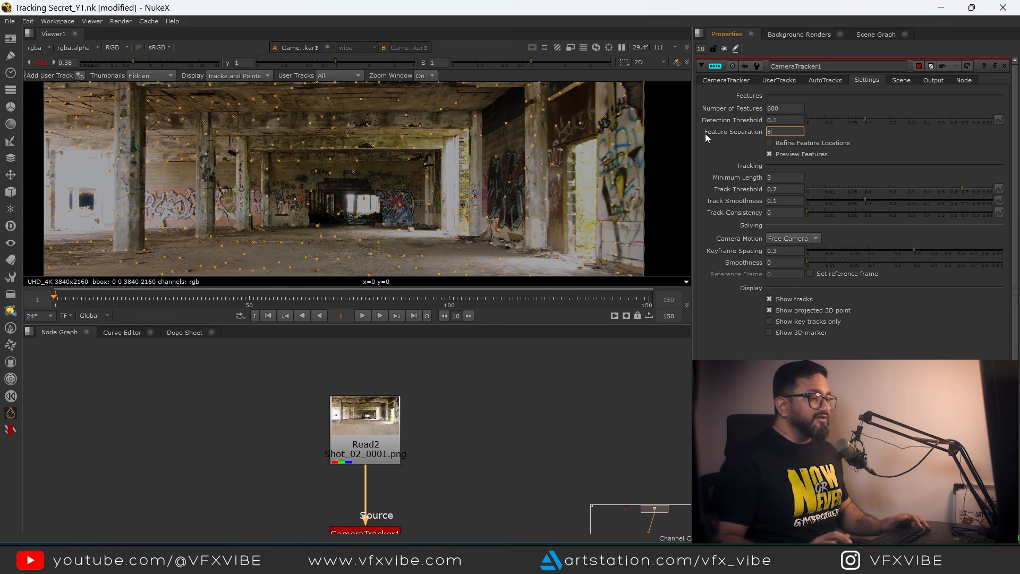
click(769, 143)
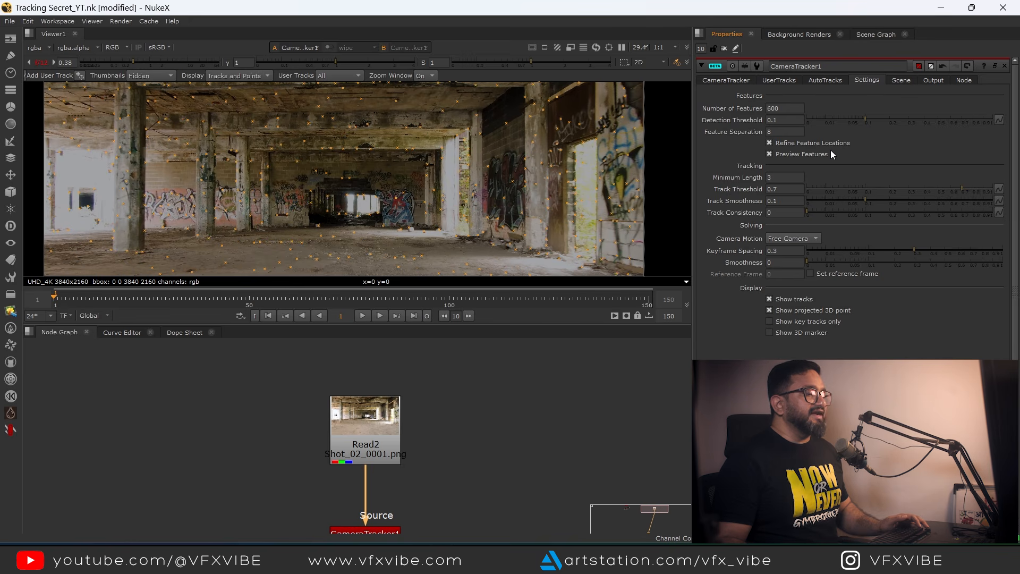
drag(523, 200, 533, 125)
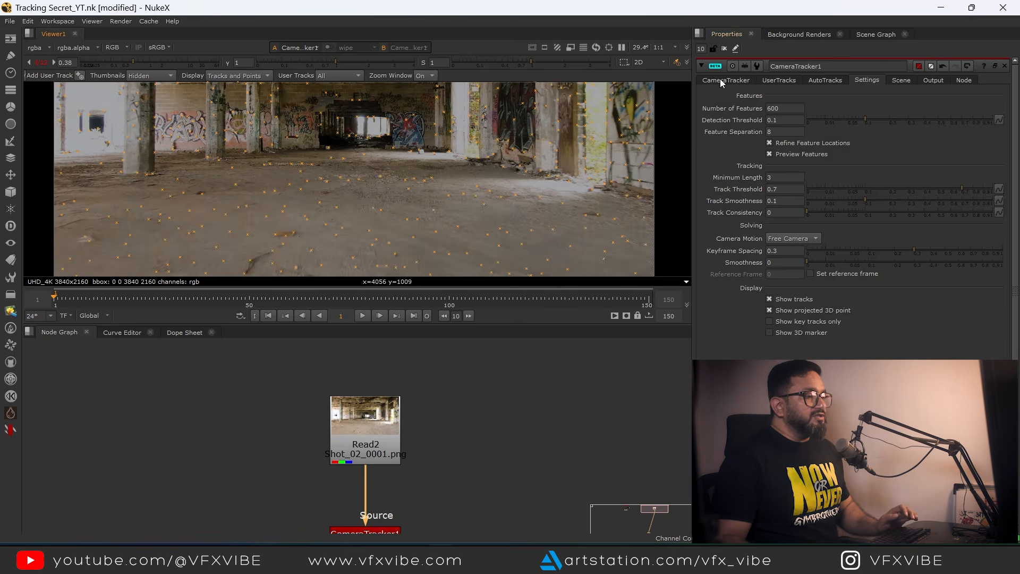
- Review the camera tracker's lens distortion choices and its user tracks list
click(722, 80)
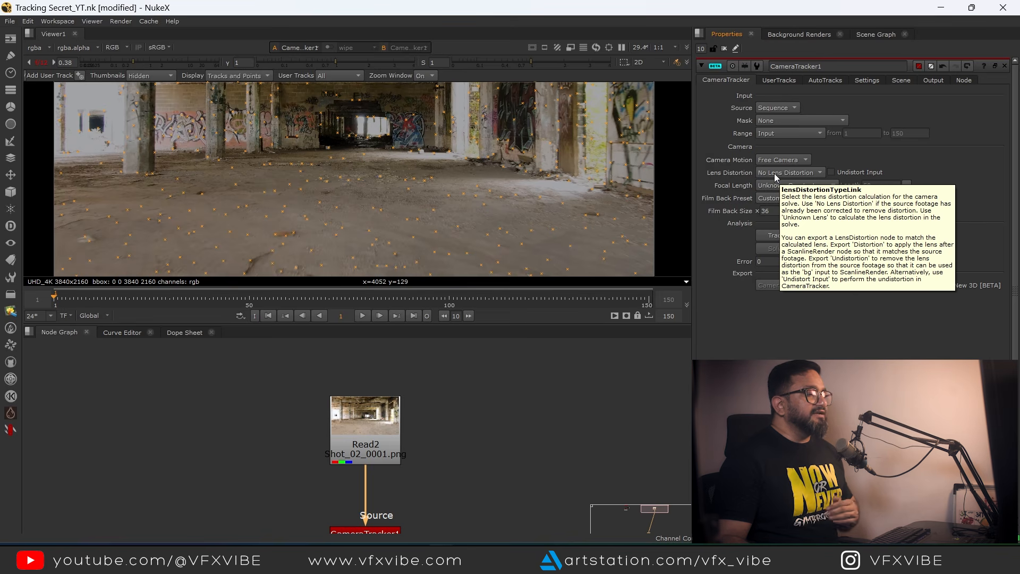
click(790, 174)
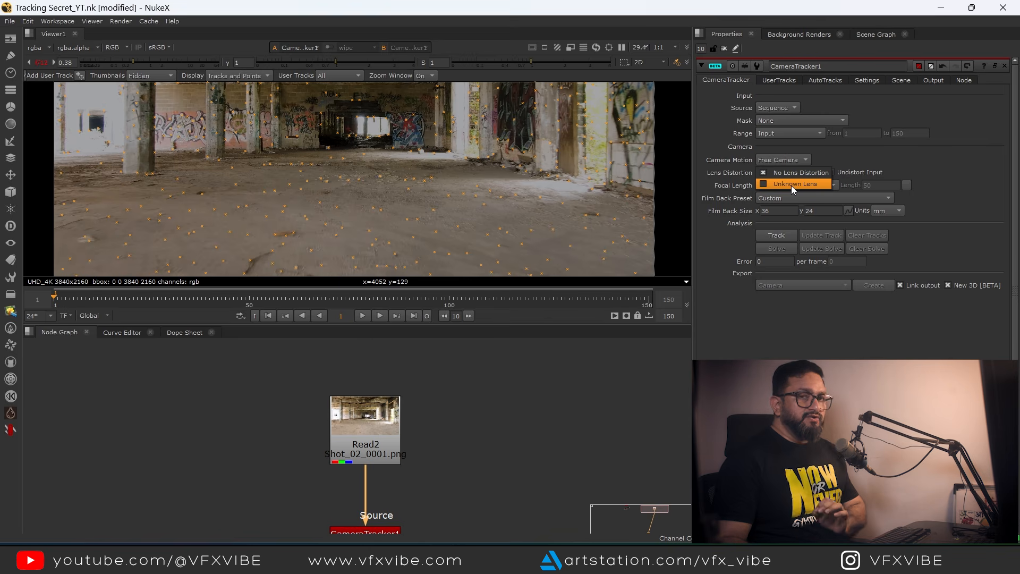
click(900, 155)
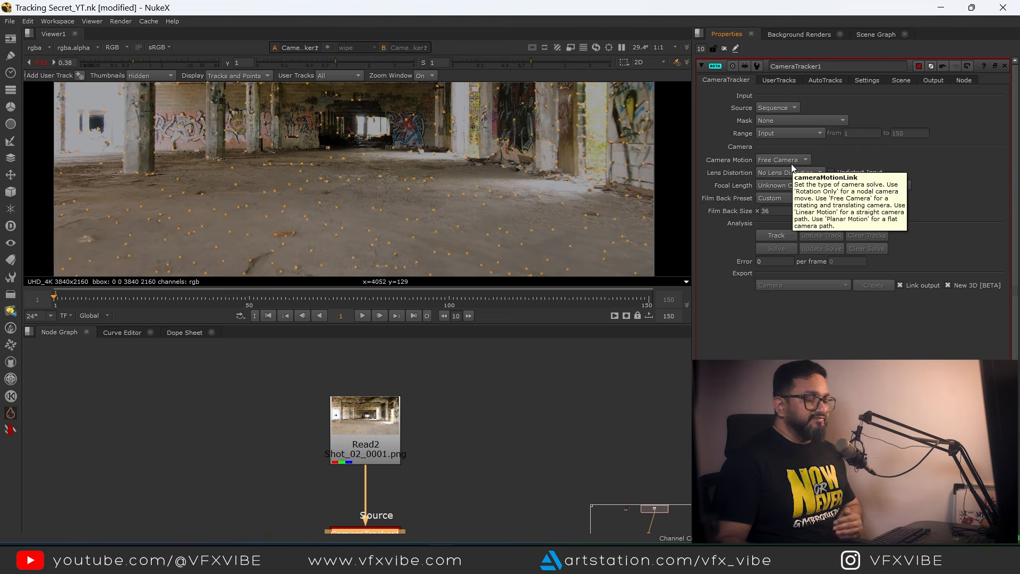
scroll(475, 214, down, 2)
drag(474, 213, 471, 235)
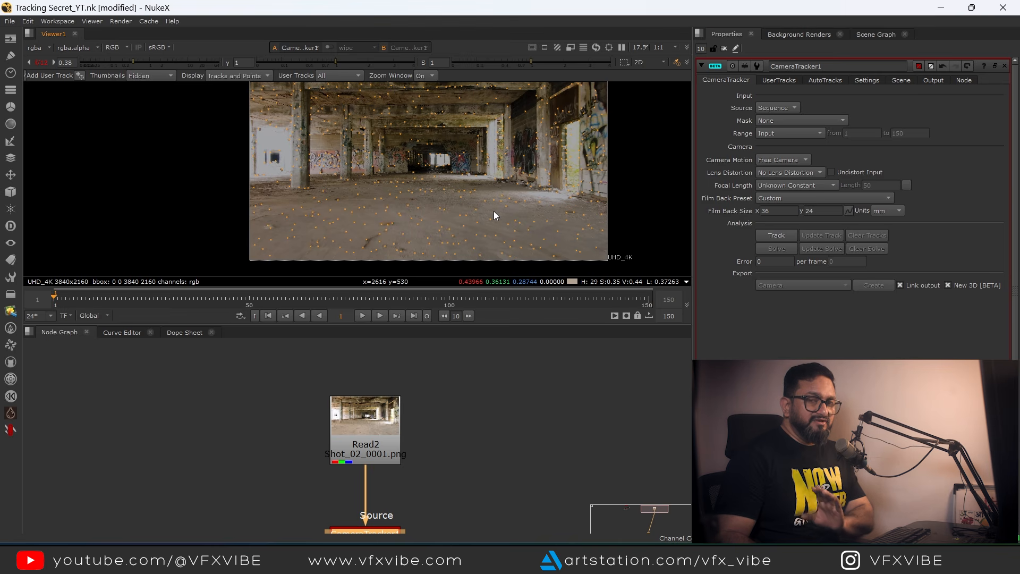
drag(523, 506, 582, 444)
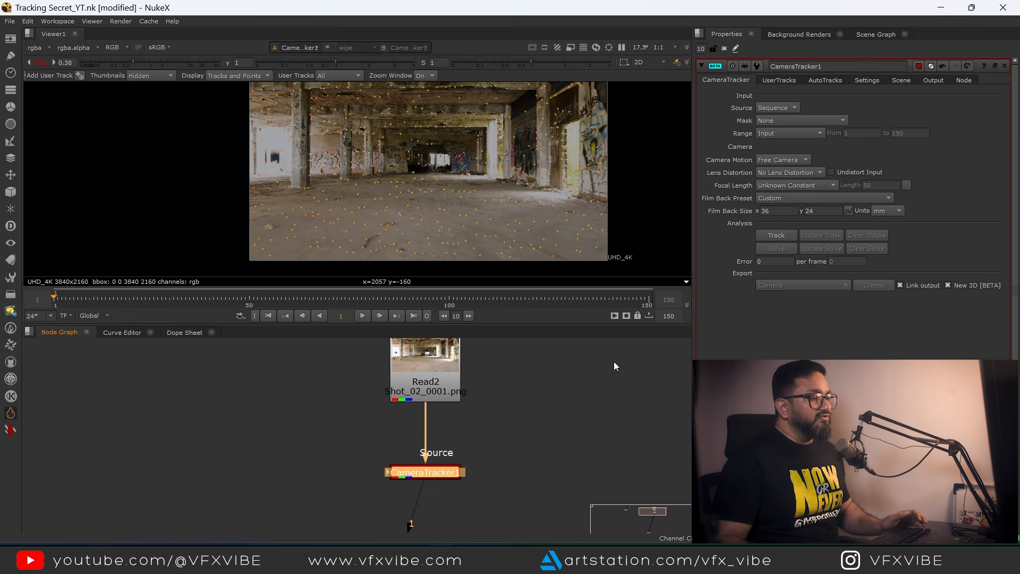
click(781, 80)
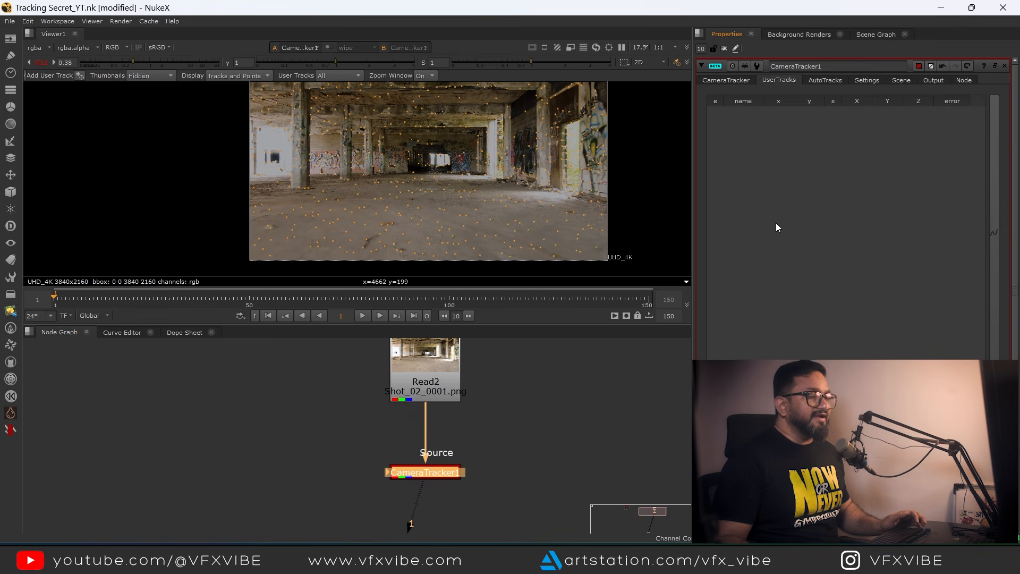
- Add a Tracker node beside the camera tracker, fed by Read2, and view its output
drag(462, 455, 541, 444)
click(380, 411)
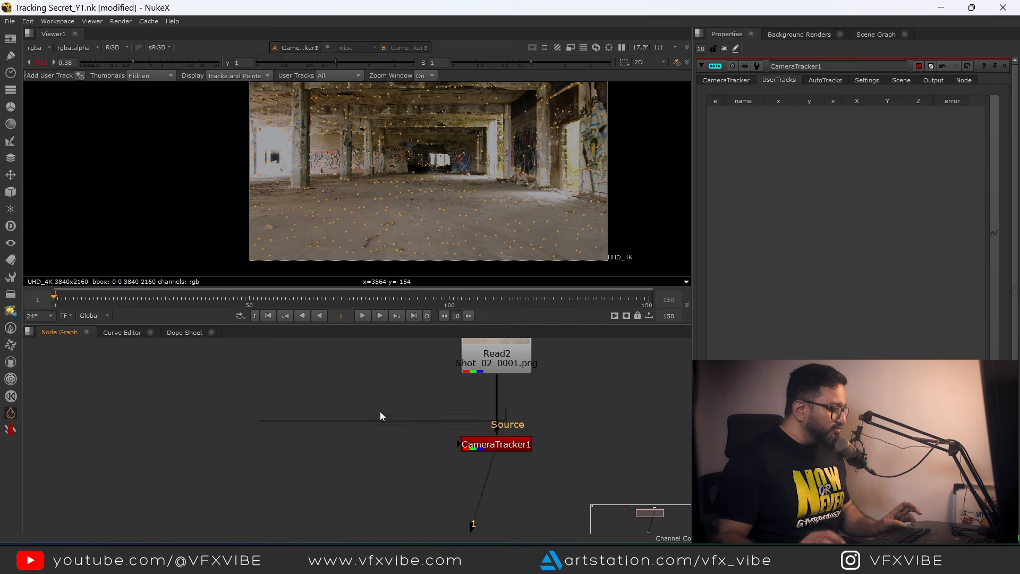
key(Tab)
text(trac)
key(Down)
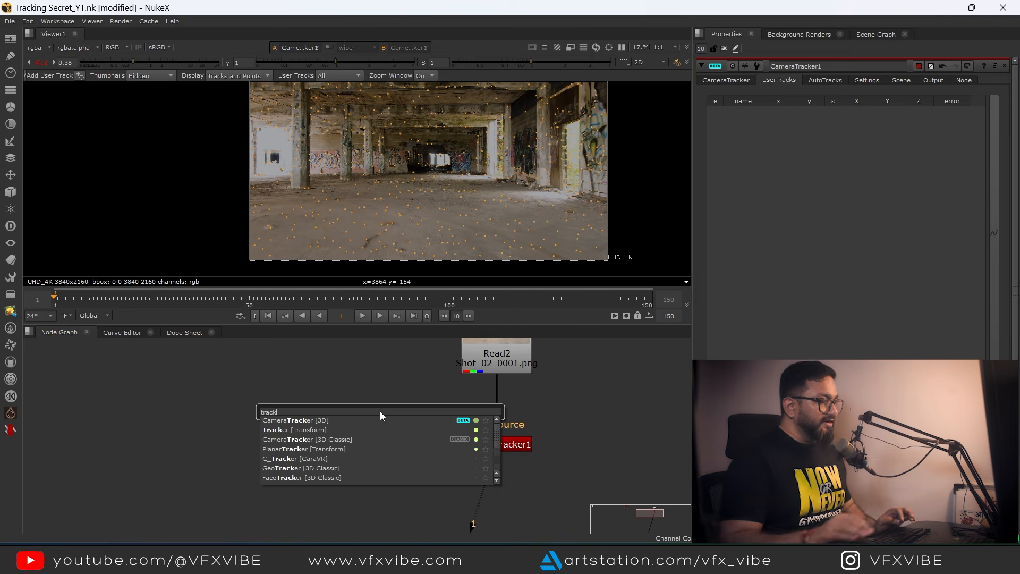
key(Return)
drag(290, 343, 299, 387)
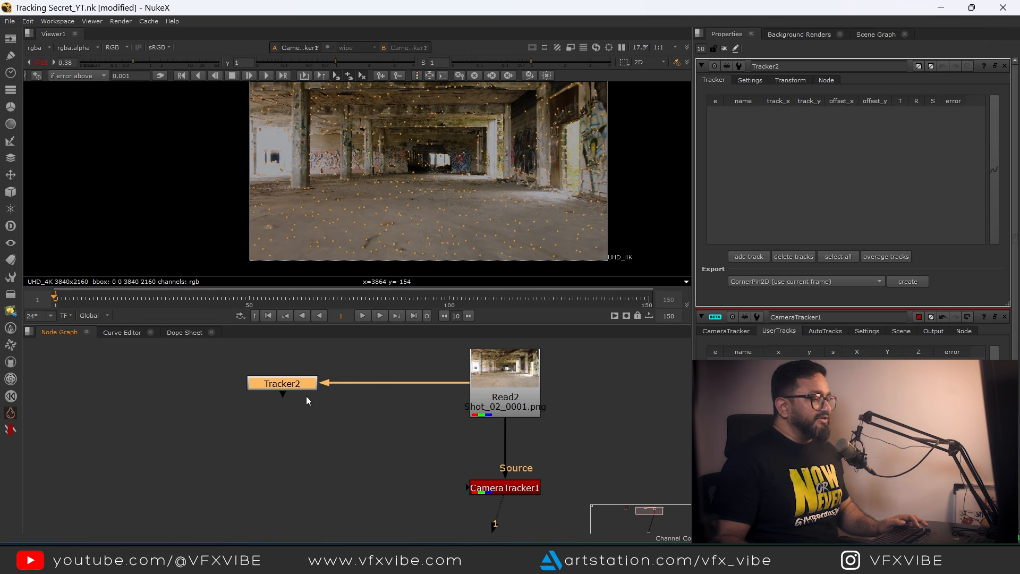
key(1)
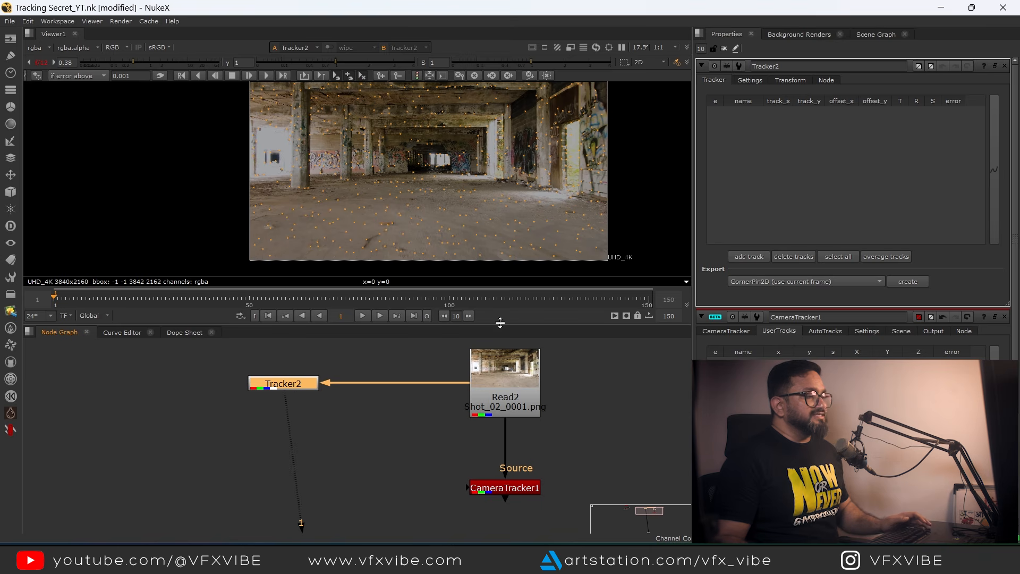
- Limit the open properties panels to 1 and reset the viewer gain to 1
double_click(700, 48)
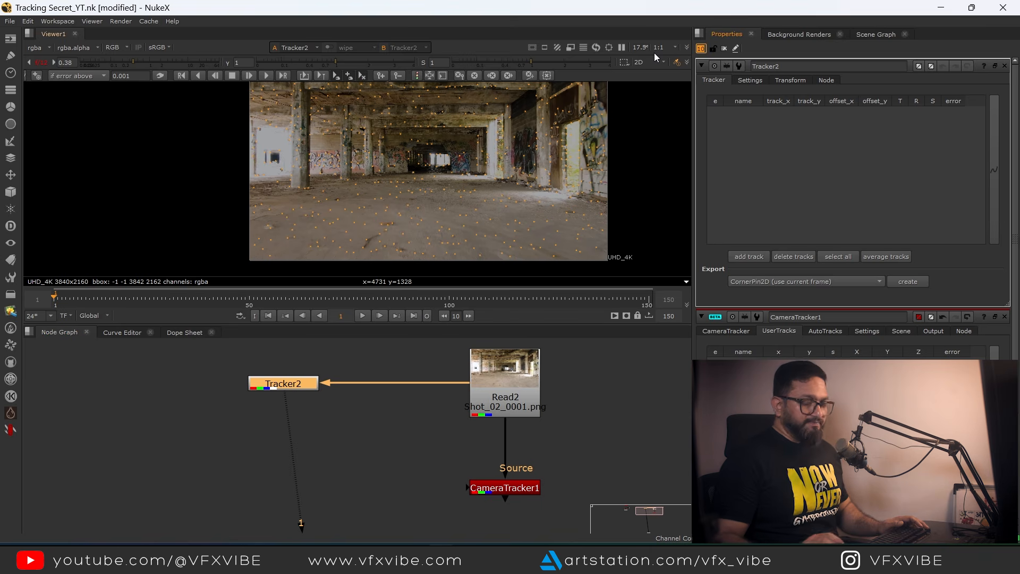
text(1)
key(Return)
scroll(480, 175, up, 1)
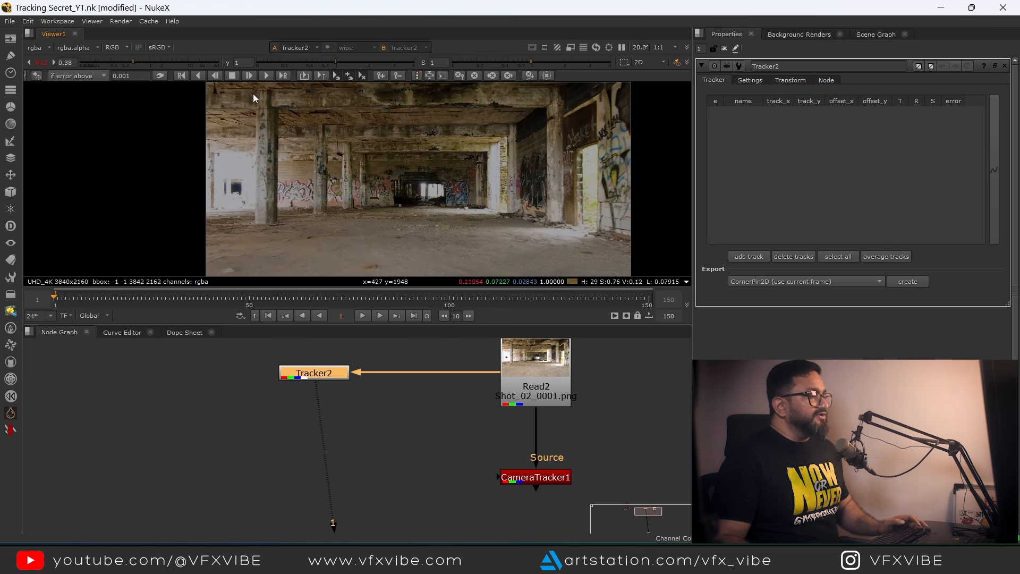
ctrl+click(159, 61)
drag(375, 189, 404, 166)
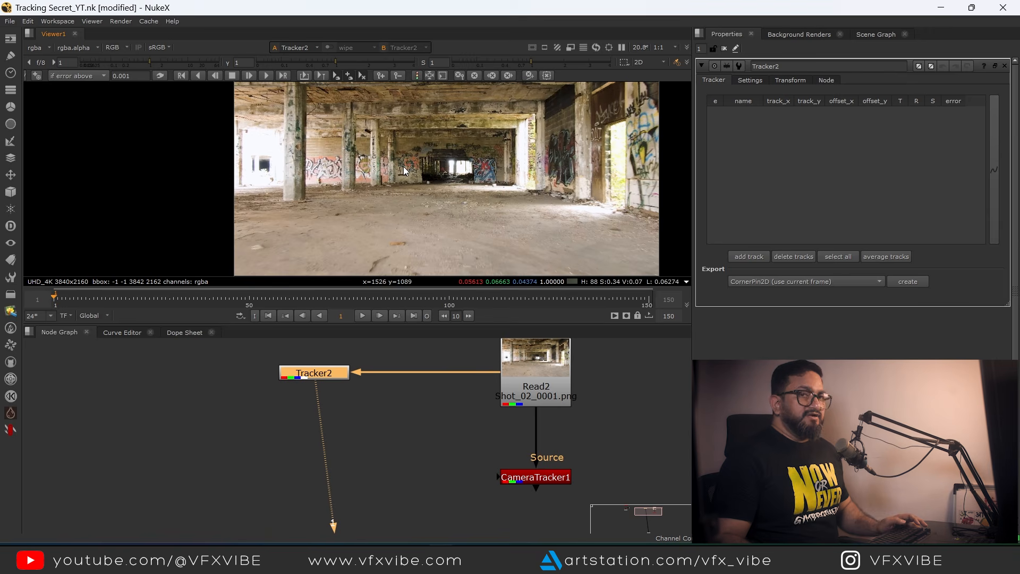
- Insert a PxF_Bandpass node into the connection between Read2 and Tracker2, moving the tracker to make room
drag(371, 404, 482, 415)
drag(427, 382, 351, 383)
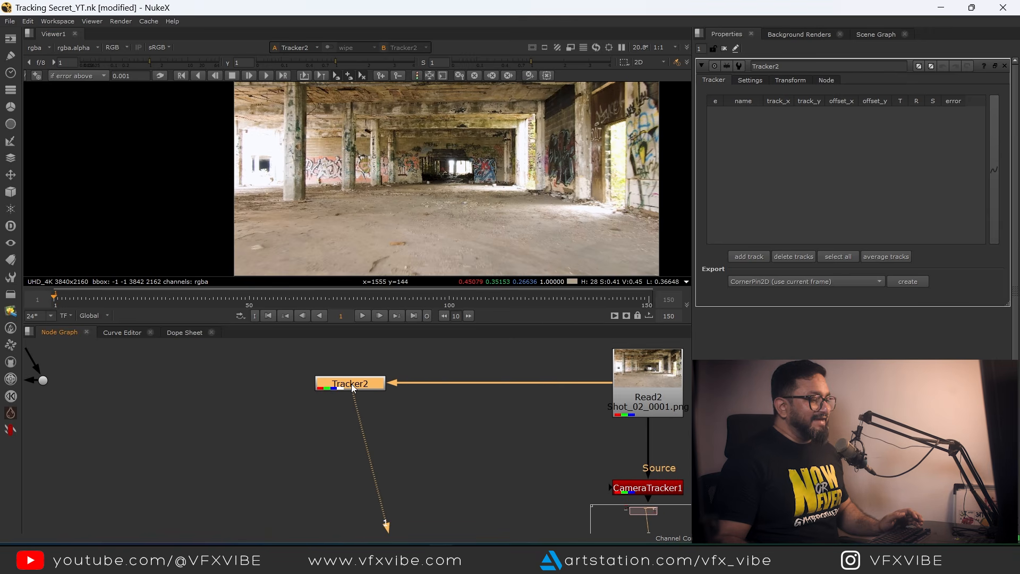
drag(454, 419, 436, 414)
click(437, 413)
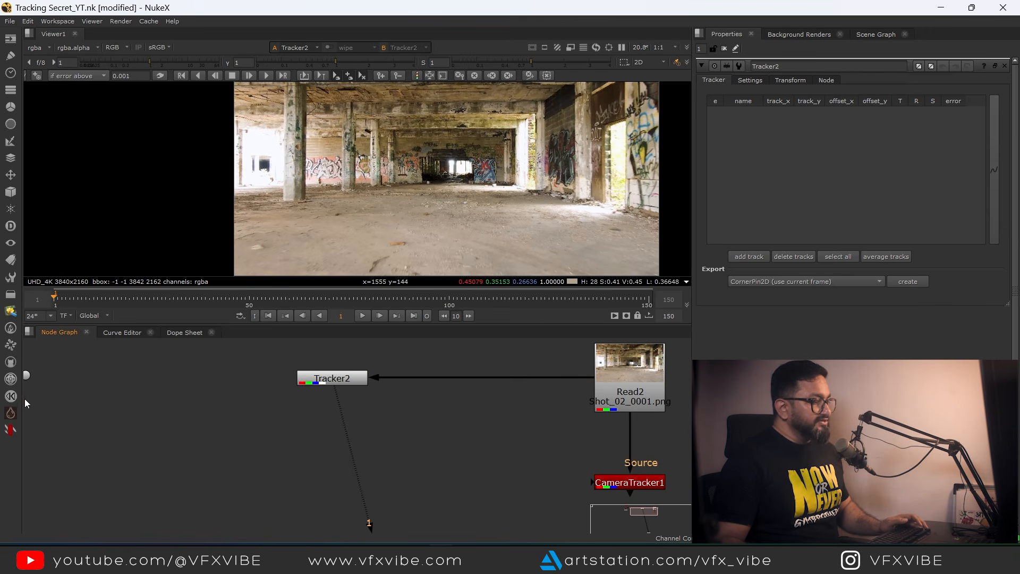
click(10, 413)
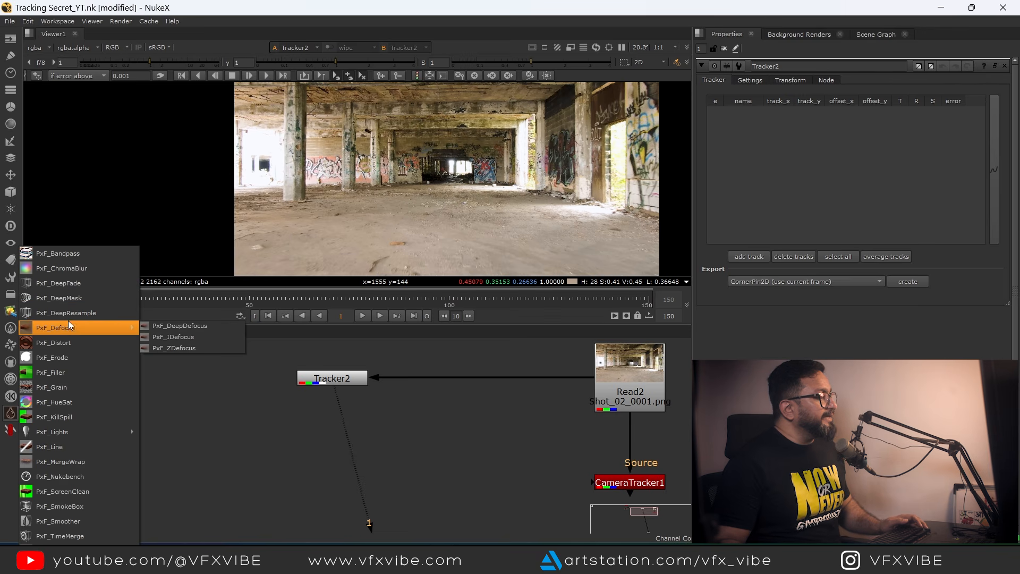
click(67, 258)
scroll(471, 439, up, 8)
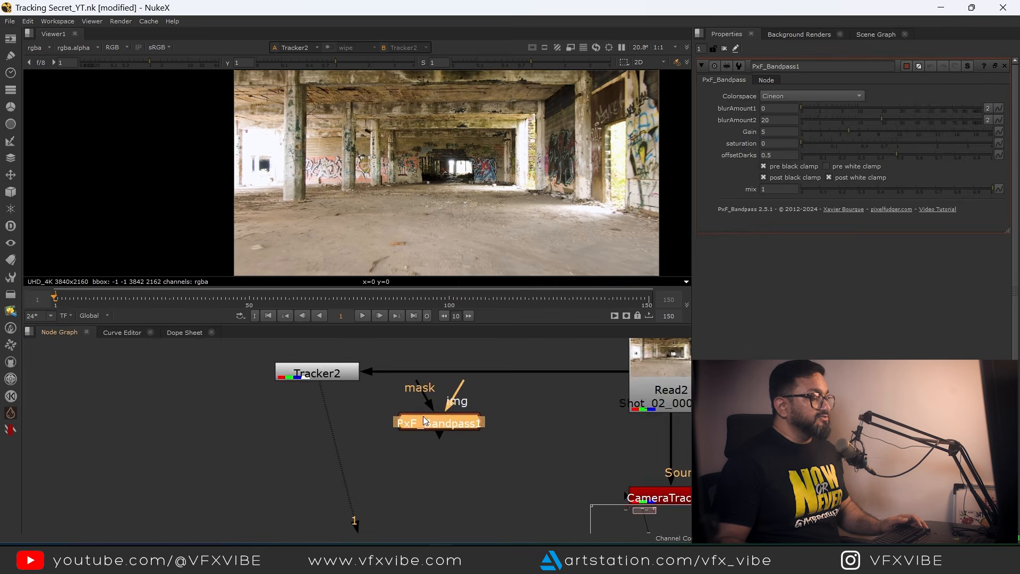
scroll(521, 426, down, 8)
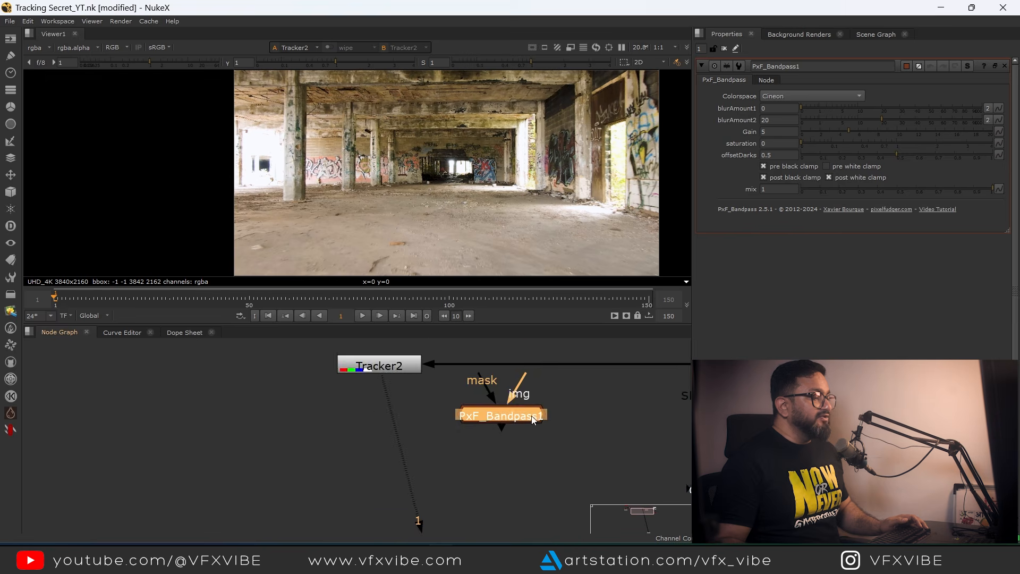
drag(342, 454, 358, 429)
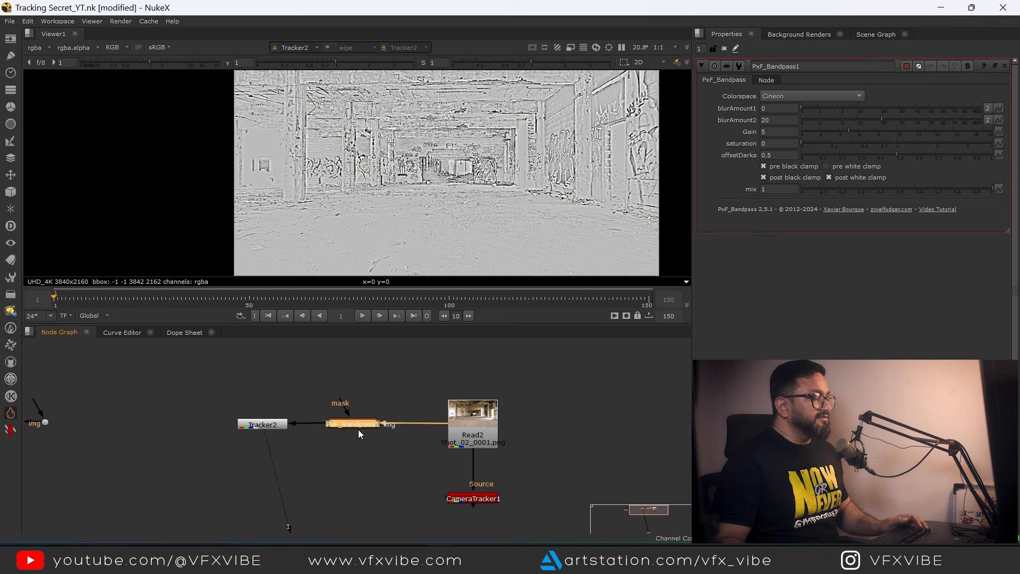
- Examine the bandpass-filtered image up close for detail and contrast on the floor and ceiling
scroll(355, 226, up, 6)
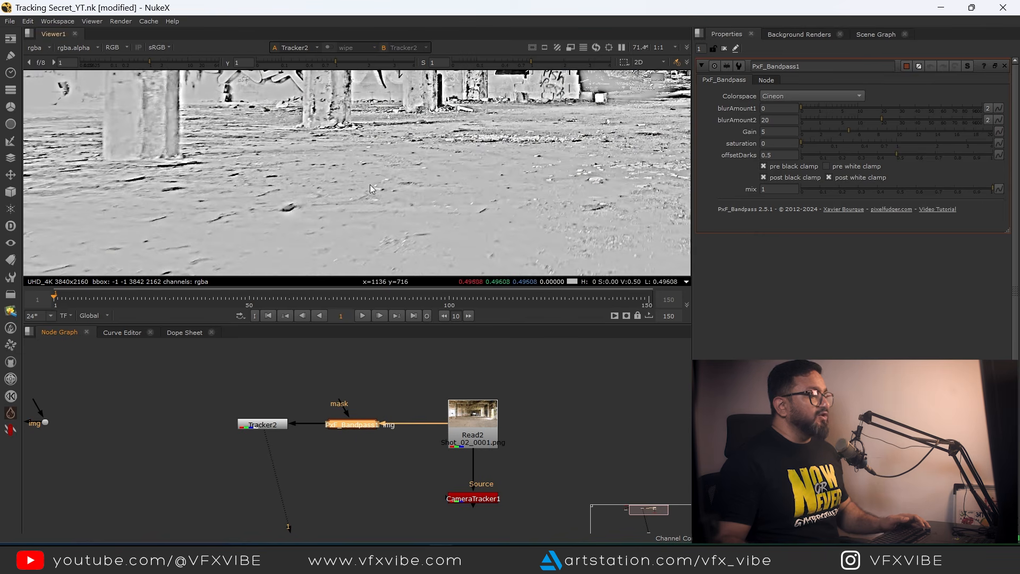
scroll(441, 175, down, 7)
scroll(349, 194, up, 6)
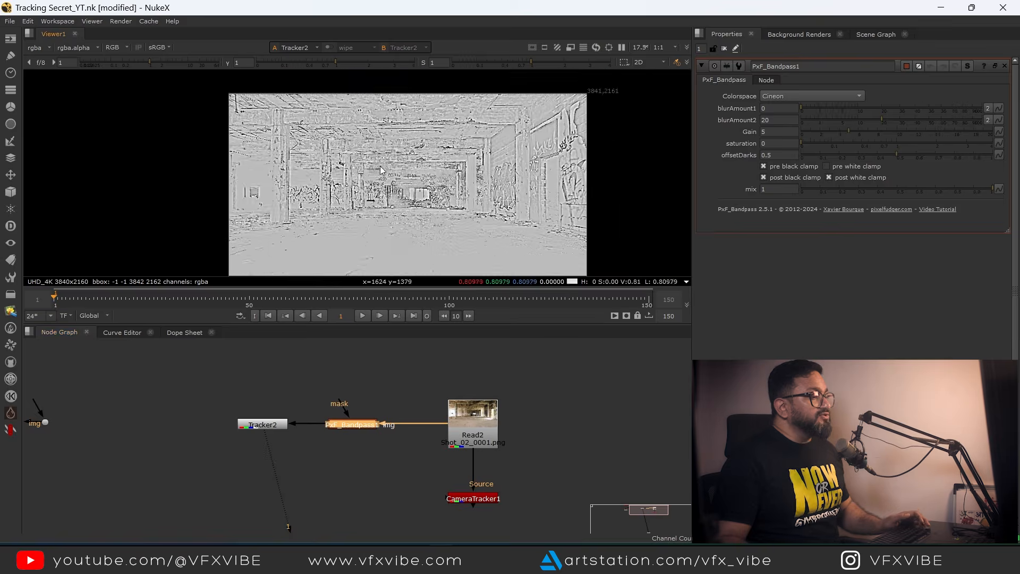
scroll(349, 194, down, 5)
scroll(445, 178, up, 7)
scroll(445, 178, up, 2)
scroll(441, 170, down, 7)
scroll(418, 154, up, 3)
scroll(419, 154, up, 6)
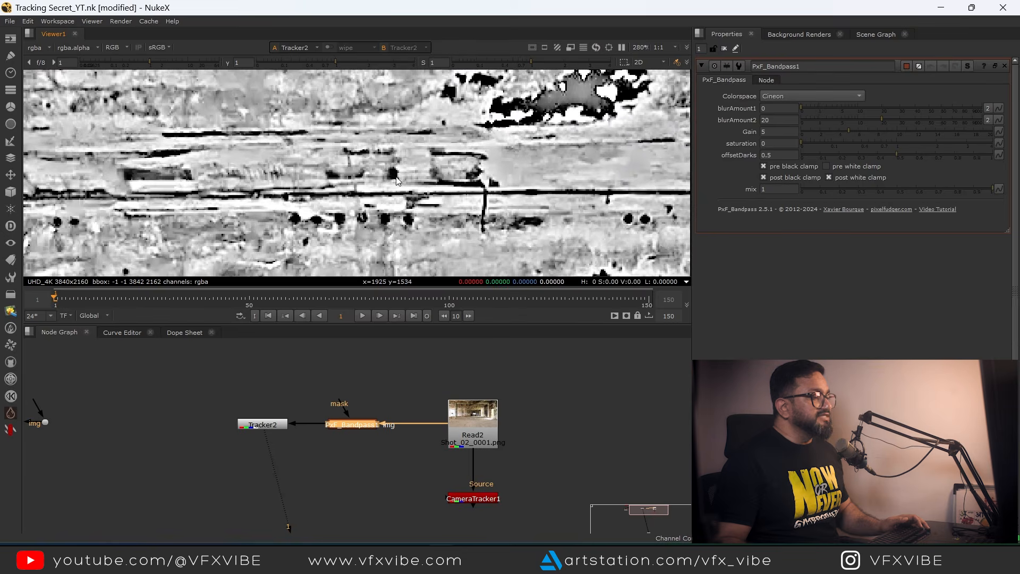
scroll(399, 164, down, 6)
scroll(404, 144, up, 6)
scroll(416, 157, up, 4)
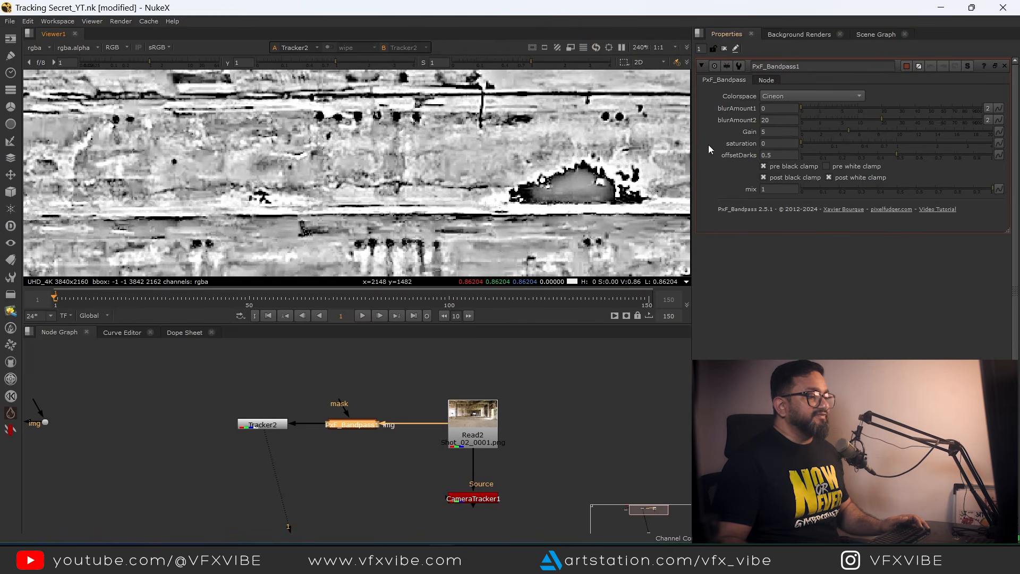
- Reposition Tracker2 directly beneath the PxF_Bandpass1 node and open its properties
mouse_move(878, 120)
mouse_down()
mouse_move(834, 124)
mouse_move(885, 119)
mouse_up()
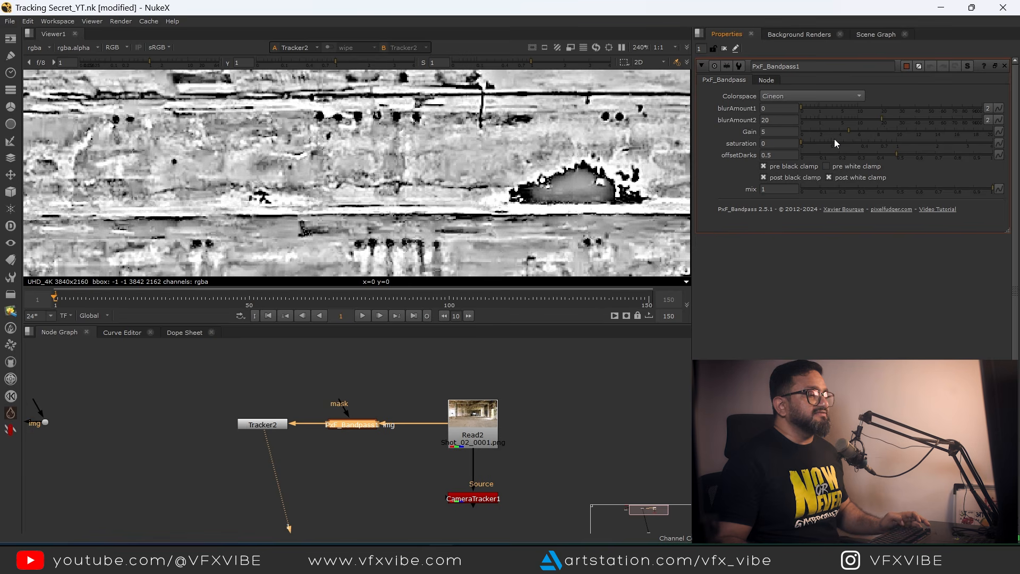
scroll(502, 153, down, 4)
drag(273, 424, 332, 380)
drag(332, 381, 426, 423)
scroll(425, 423, up, 4)
double_click(393, 437)
- Add a track in Tracker2 on the small isolated dark spot on the ceiling
drag(422, 180, 442, 197)
scroll(452, 158, up, 4)
scroll(451, 201, down, 1)
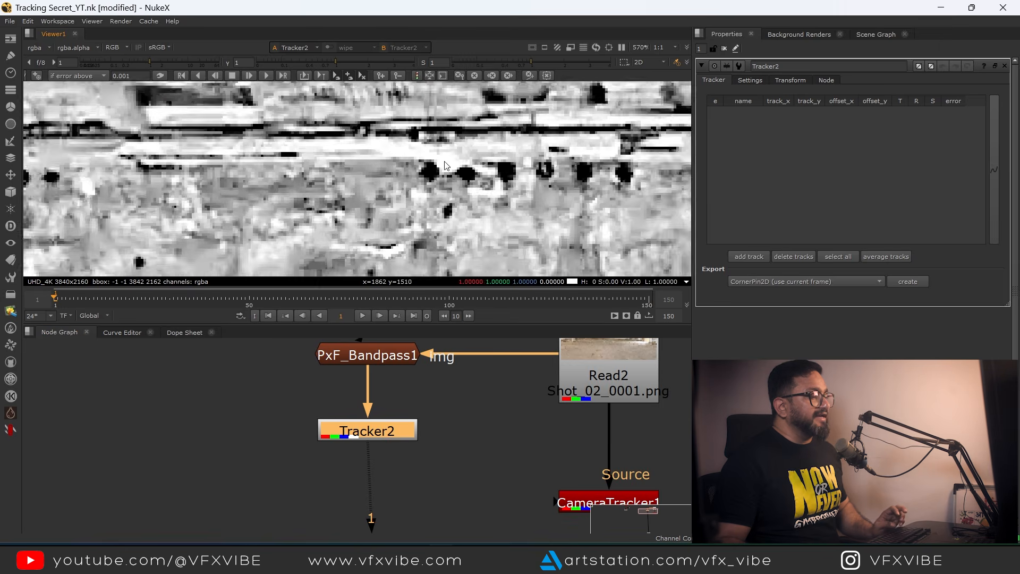
scroll(429, 197, up, 8)
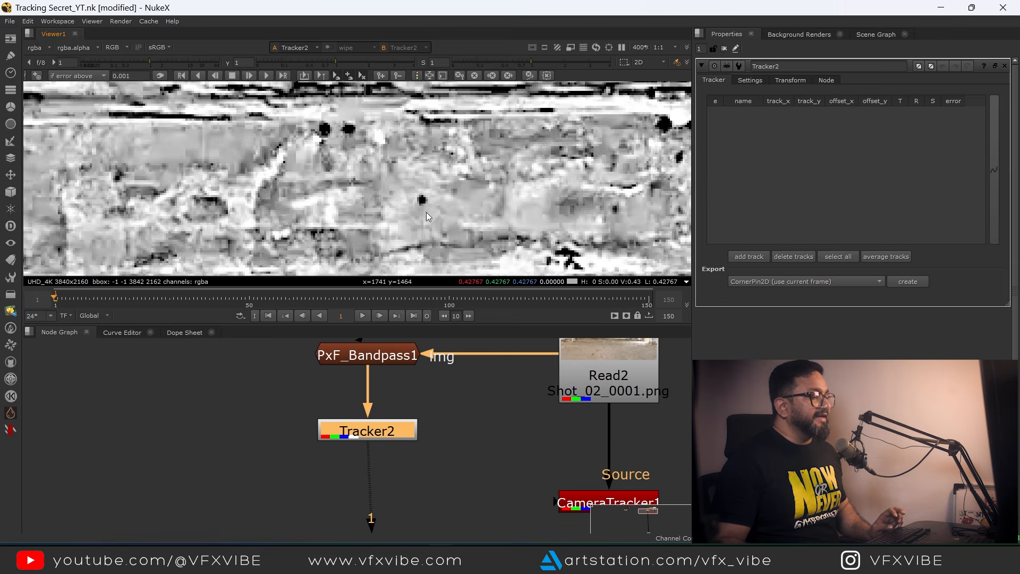
ctrl+alt+click(429, 192)
scroll(451, 192, down, 7)
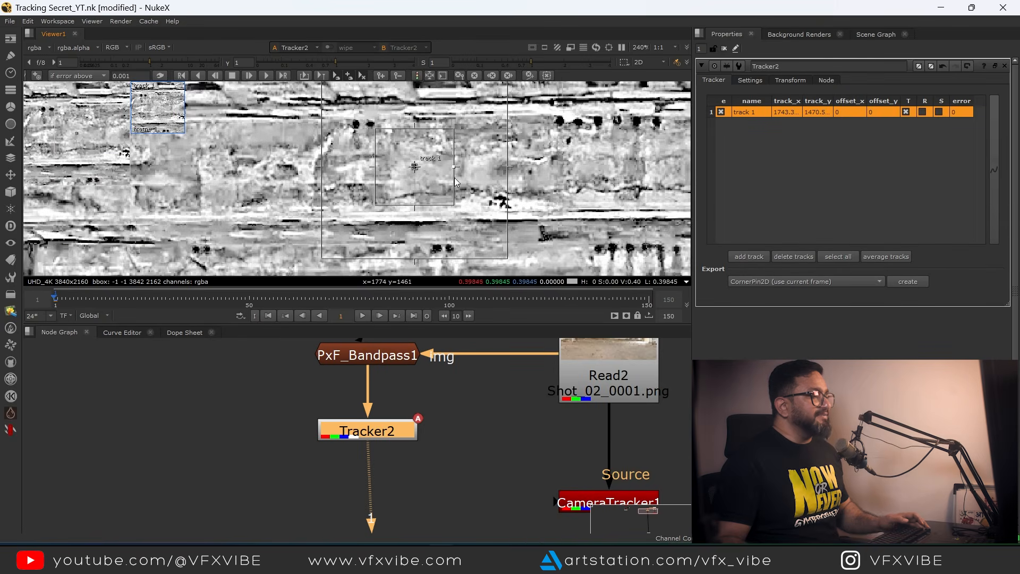
- Track the new ceiling point forward from frame 1 and cancel the tracking partway
drag(452, 190, 452, 178)
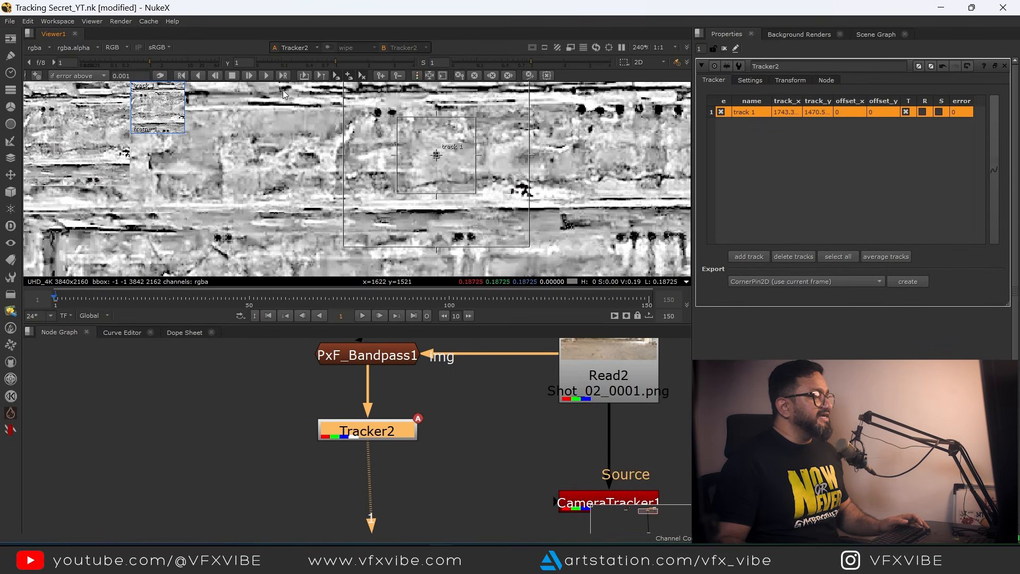
click(268, 77)
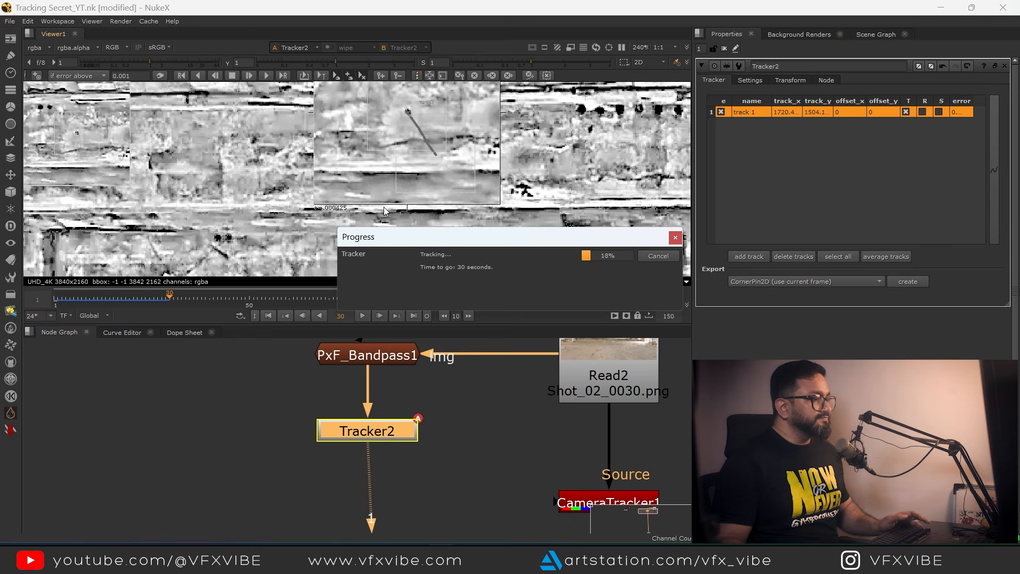
click(658, 255)
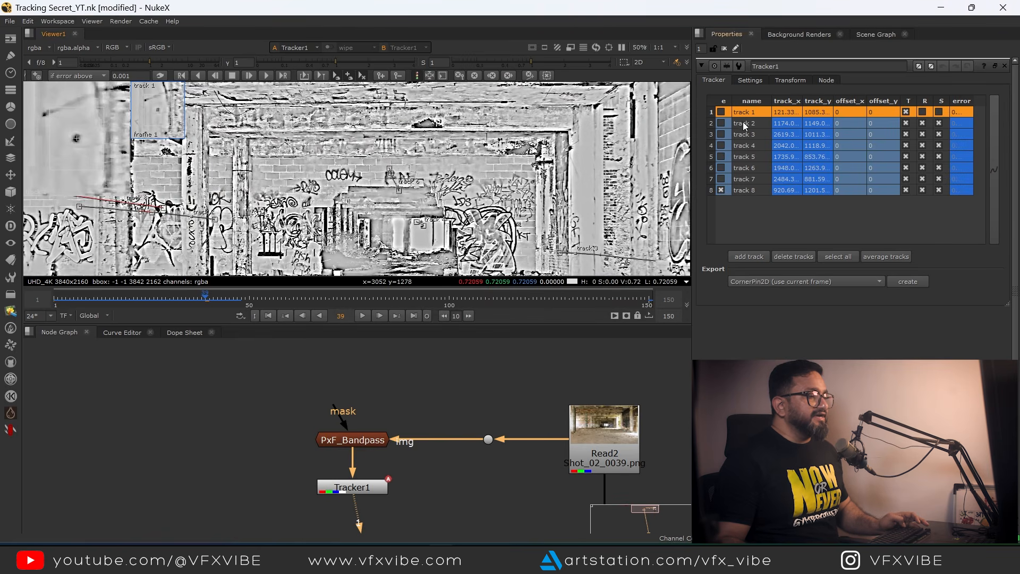
- Enable tracks 1 through 7 in Tracker1's track list
click(721, 112)
click(721, 123)
click(722, 135)
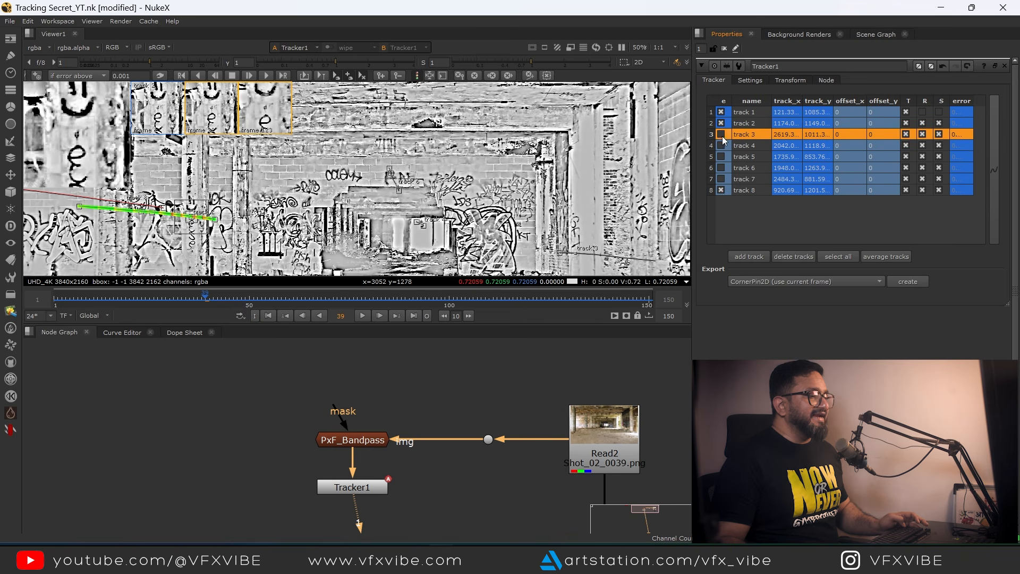
click(721, 146)
click(721, 157)
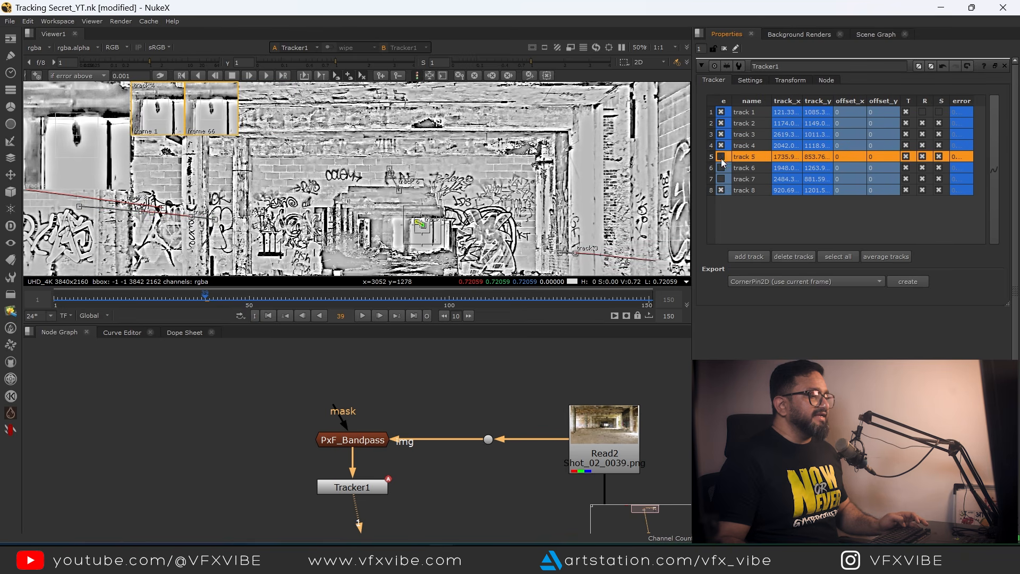
click(721, 168)
click(721, 178)
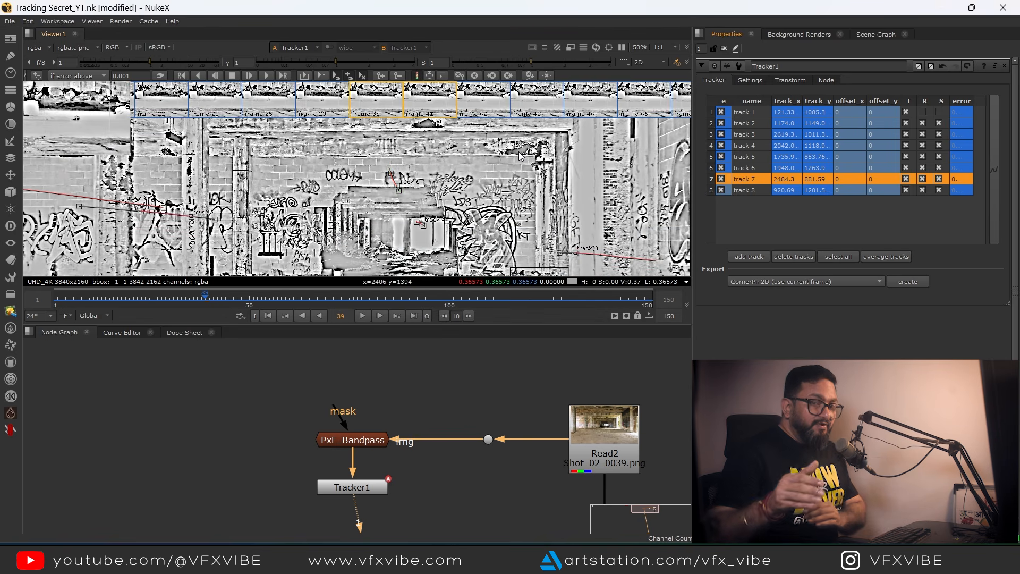
- View the output of CameraTracker1 and open its properties
scroll(476, 181, down, 5)
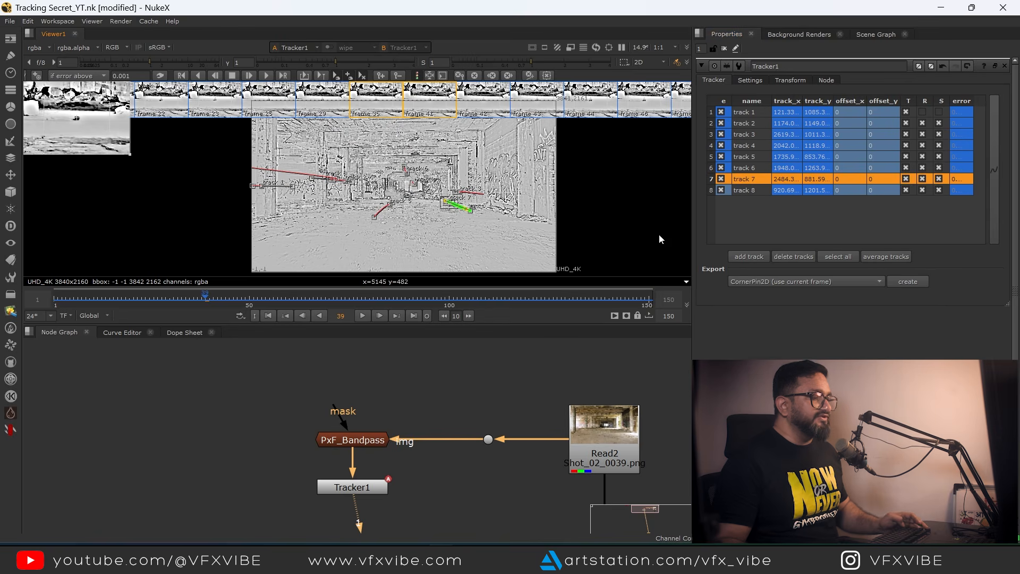
drag(442, 483, 387, 416)
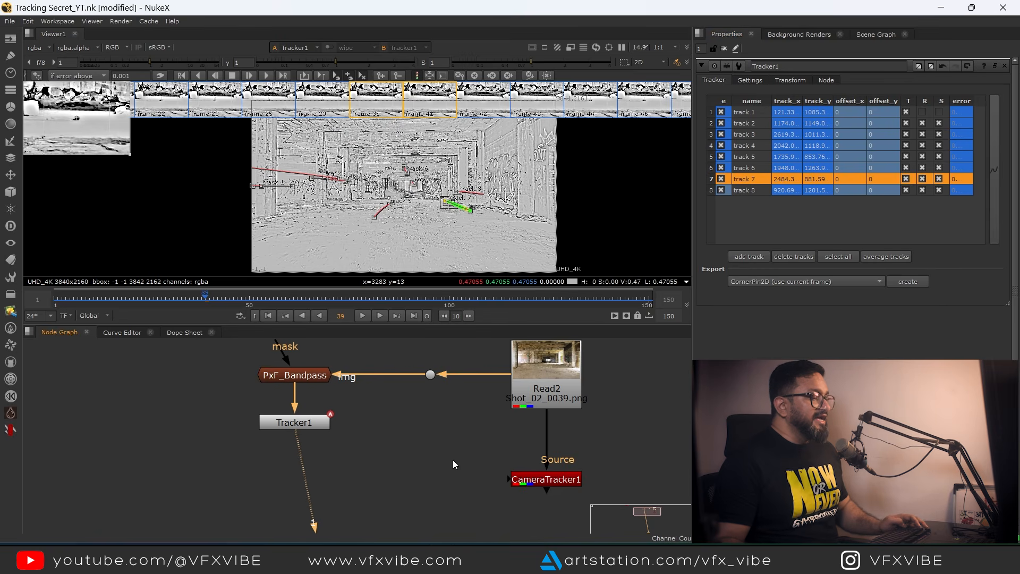
drag(558, 485, 492, 450)
double_click(483, 445)
key(1)
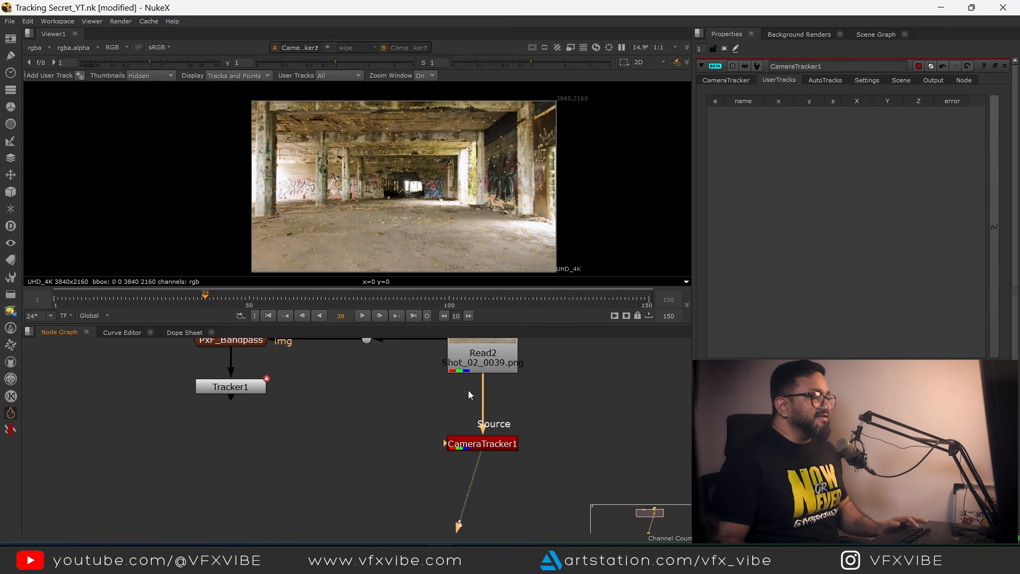
- Import the tracks from Tracker1 into CameraTracker1 as user tracks
drag(423, 418, 424, 447)
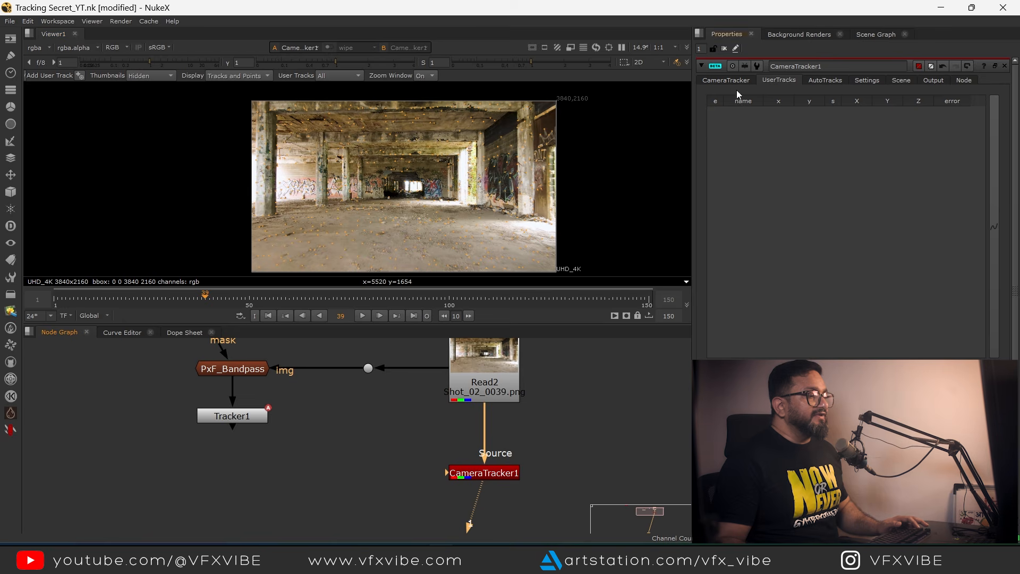
click(776, 79)
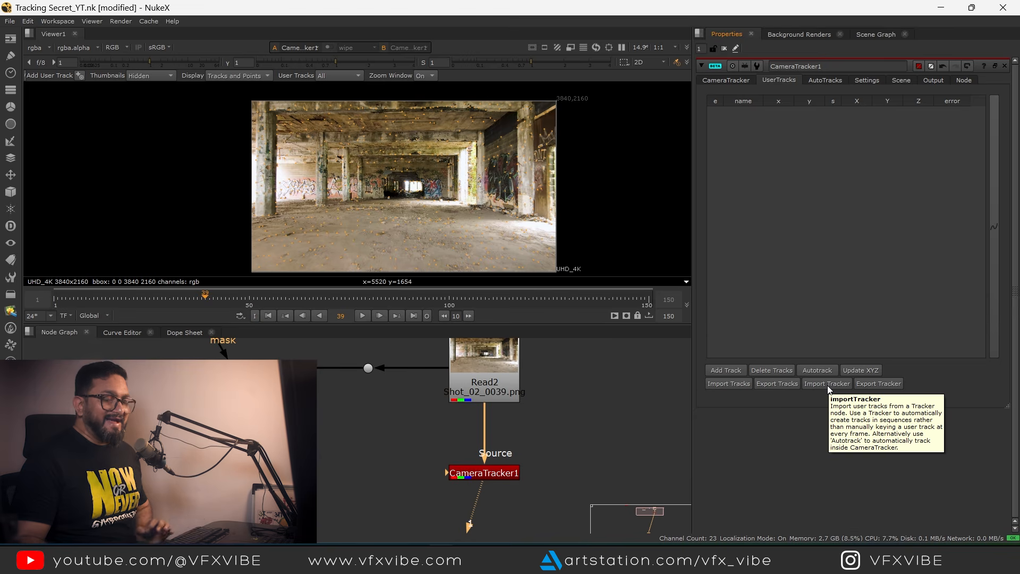
click(828, 383)
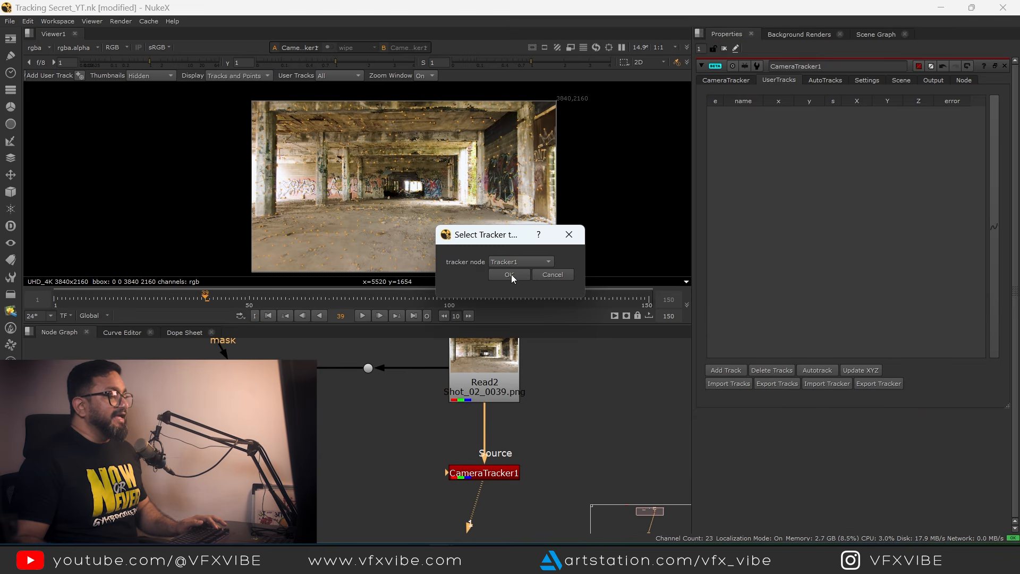
click(551, 262)
click(552, 262)
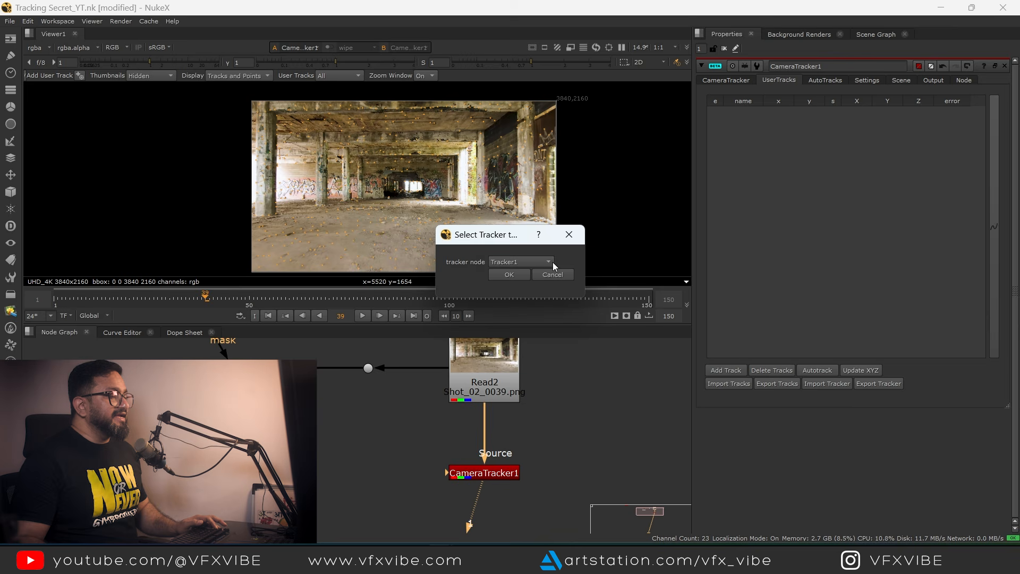
click(509, 276)
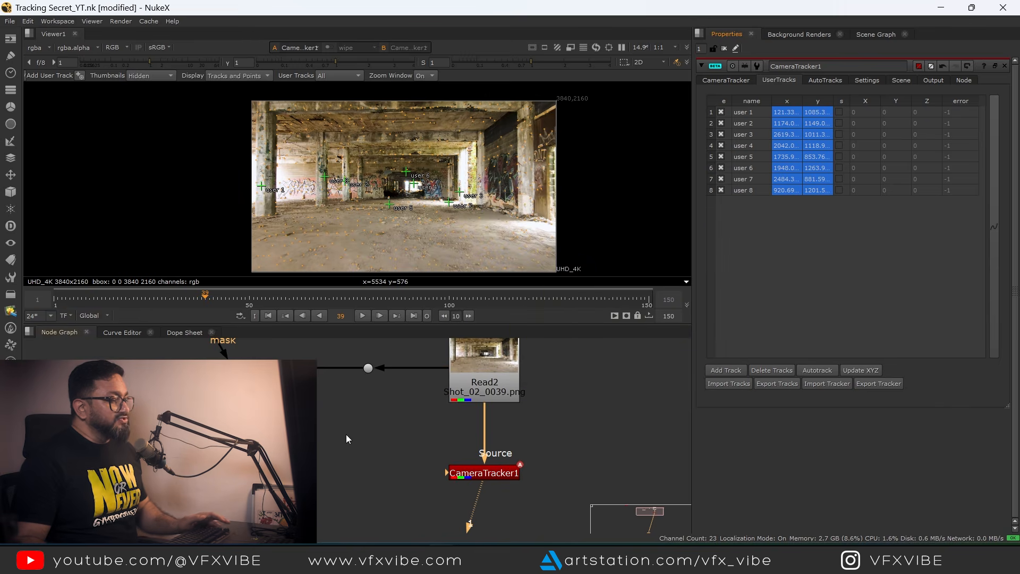
- View the PxF_Bandpass output and examine the imported user tracks against its high-contrast detail
drag(345, 434, 418, 468)
drag(466, 373, 413, 427)
key(1)
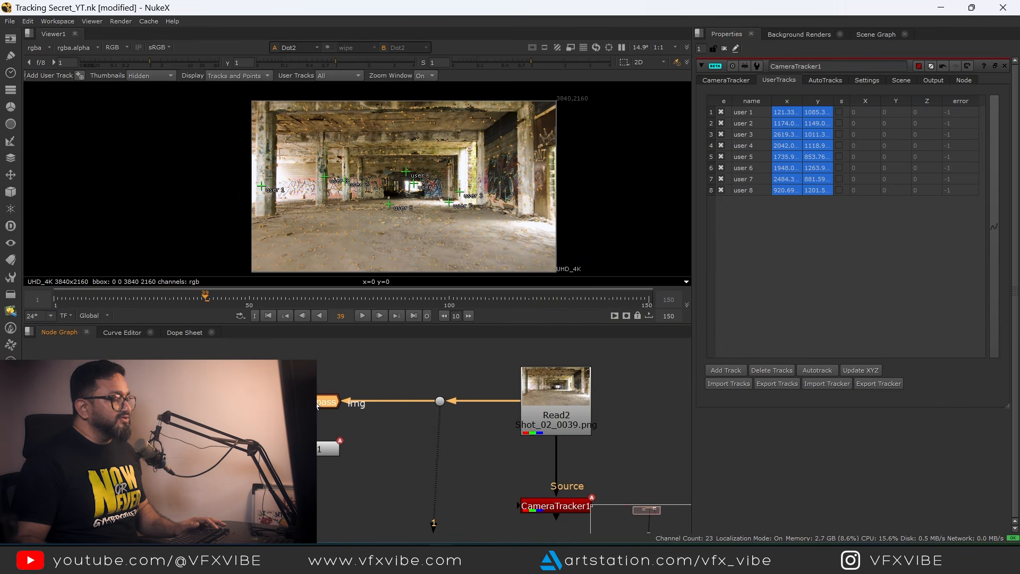
key(1)
scroll(361, 200, up, 2)
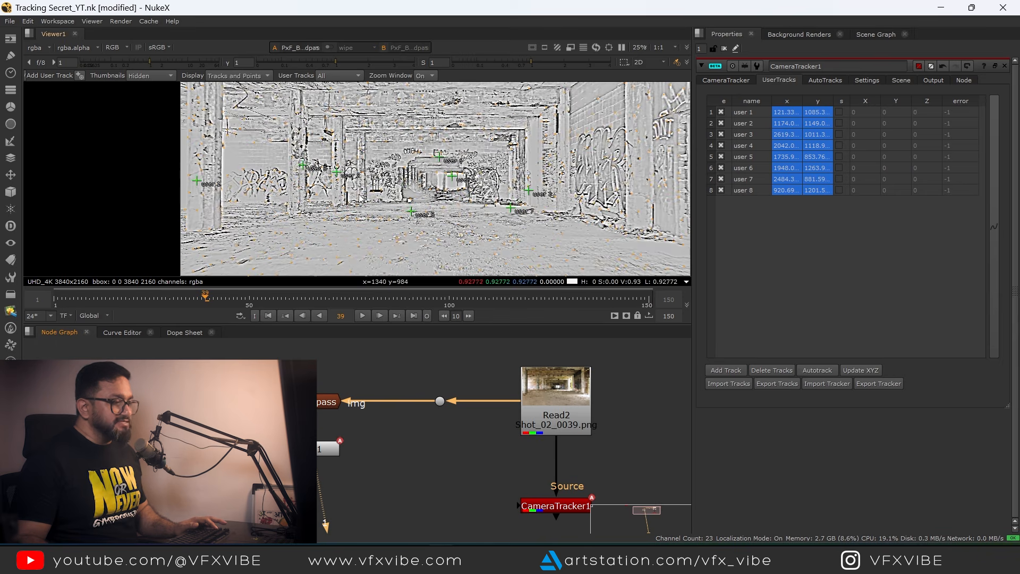
scroll(321, 410, up, 3)
scroll(349, 179, up, 2)
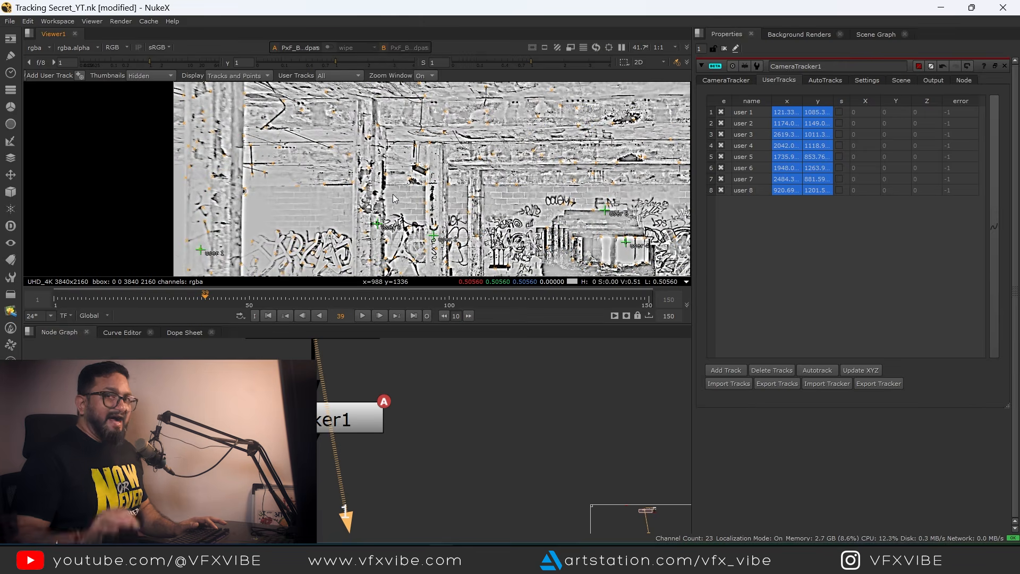
- Return to CameraTracker1's output with the full frame in view and track the sequence's features
scroll(499, 452, down, 4)
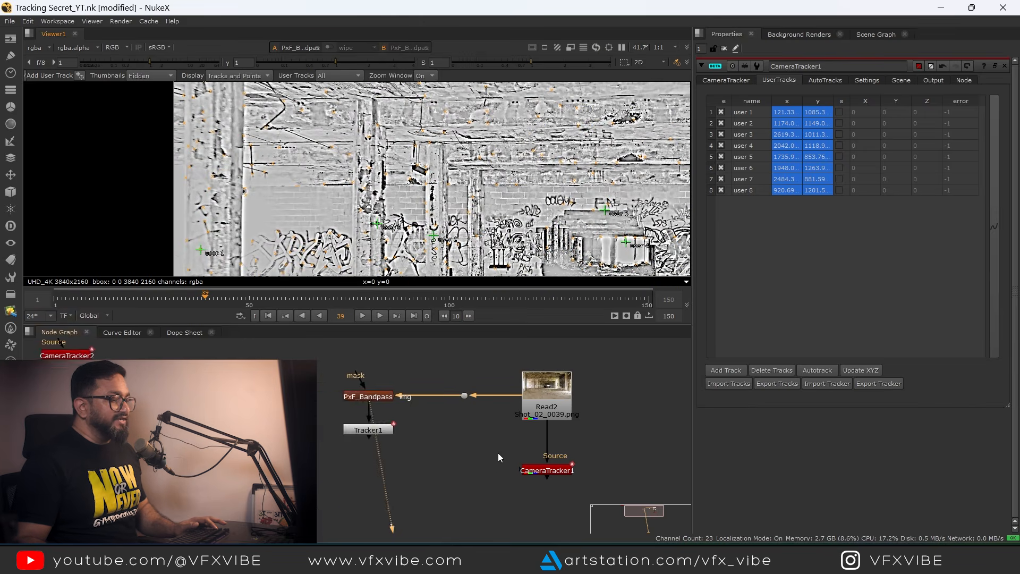
scroll(448, 425, up, 3)
click(498, 509)
key(1)
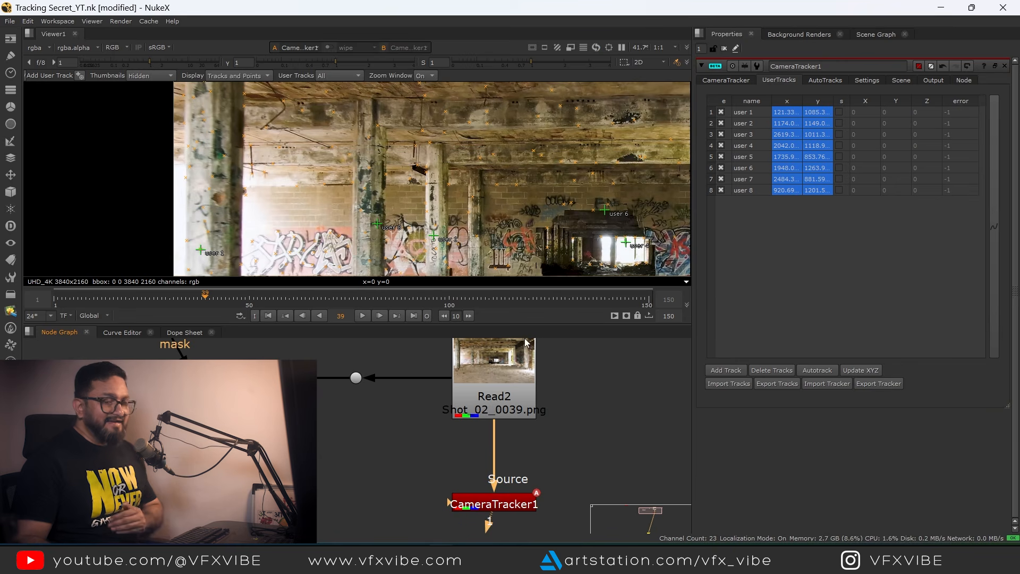
key(f)
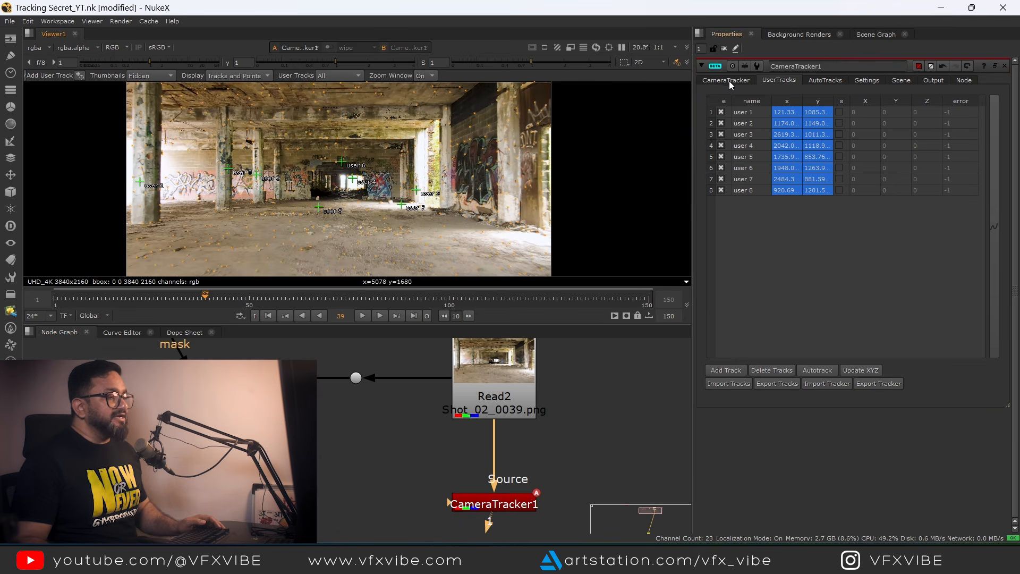
click(728, 80)
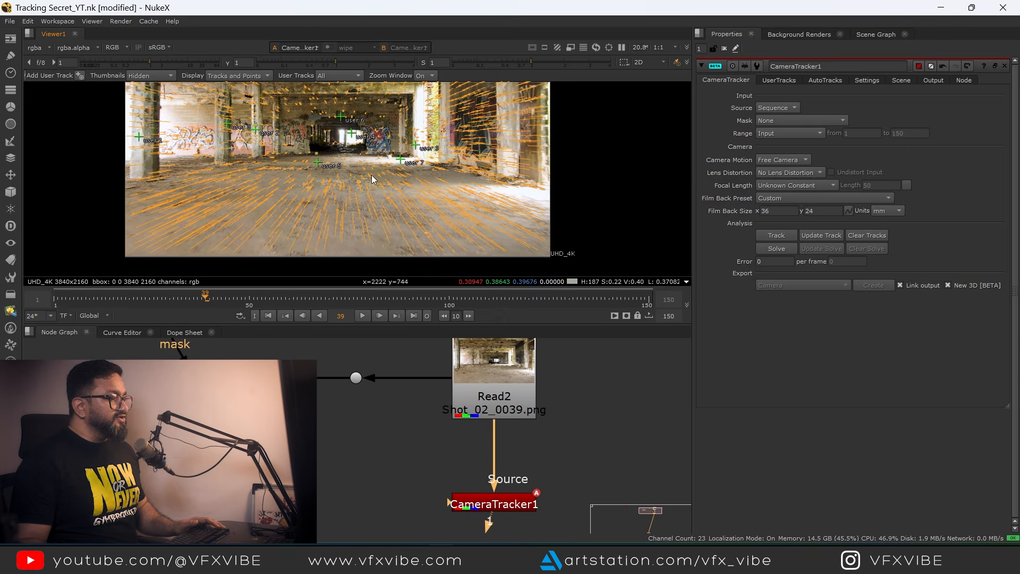
- Inspect the feature tracks on the warehouse floor up close and solve the camera
scroll(383, 175, up, 1)
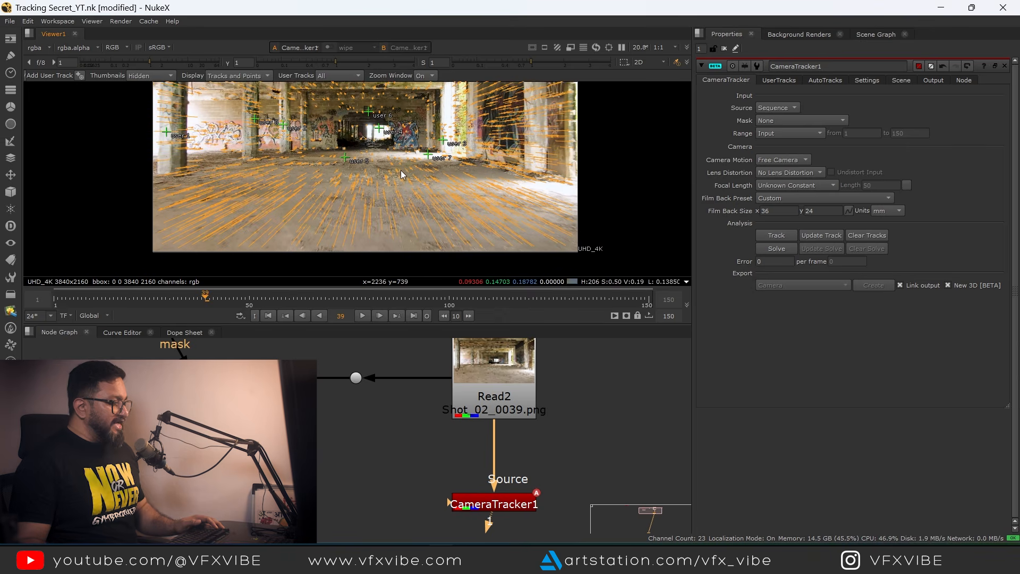
scroll(404, 186, up, 3)
scroll(401, 198, up, 3)
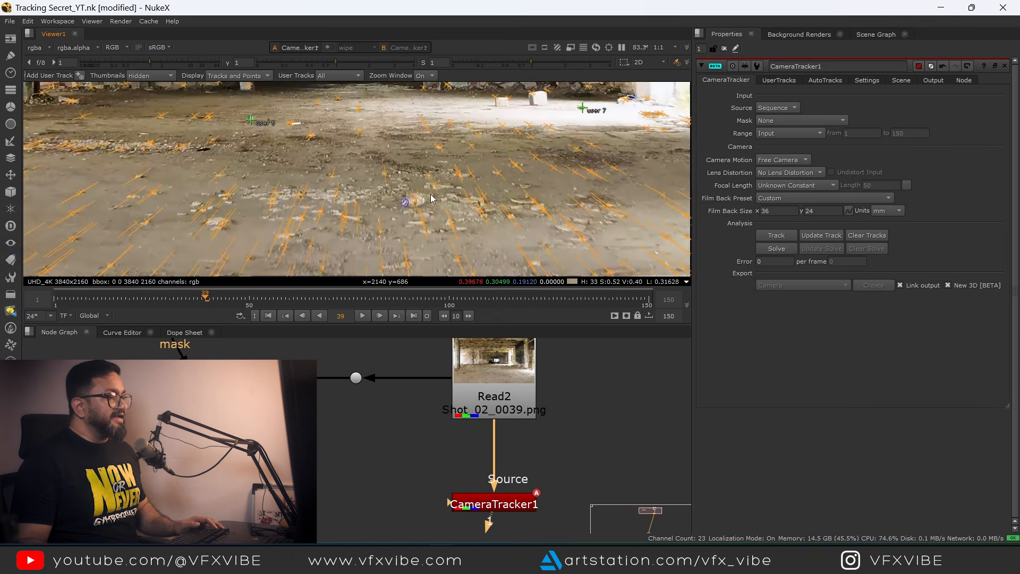
drag(658, 203, 604, 200)
scroll(464, 180, down, 6)
mouse_move(463, 178)
mouse_down()
mouse_move(468, 211)
mouse_move(475, 191)
mouse_up()
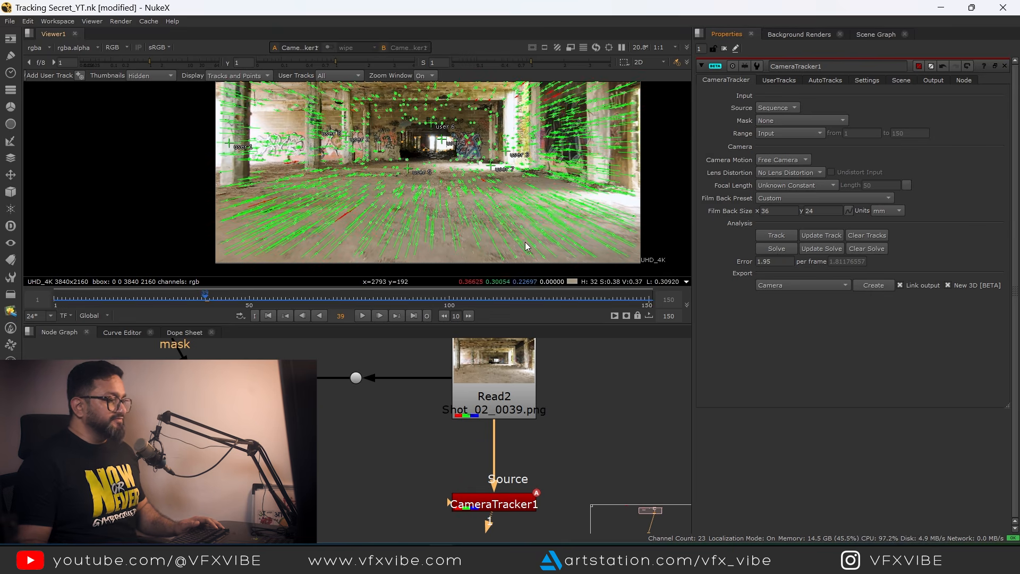
- Check the camera solve error and the solved tracks across the frame
click(782, 261)
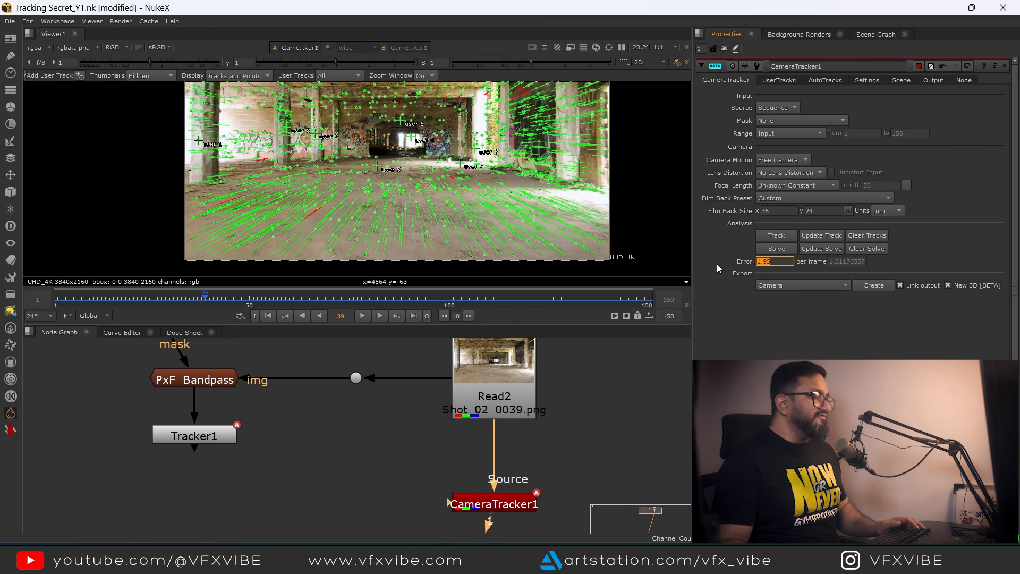
drag(649, 245, 616, 219)
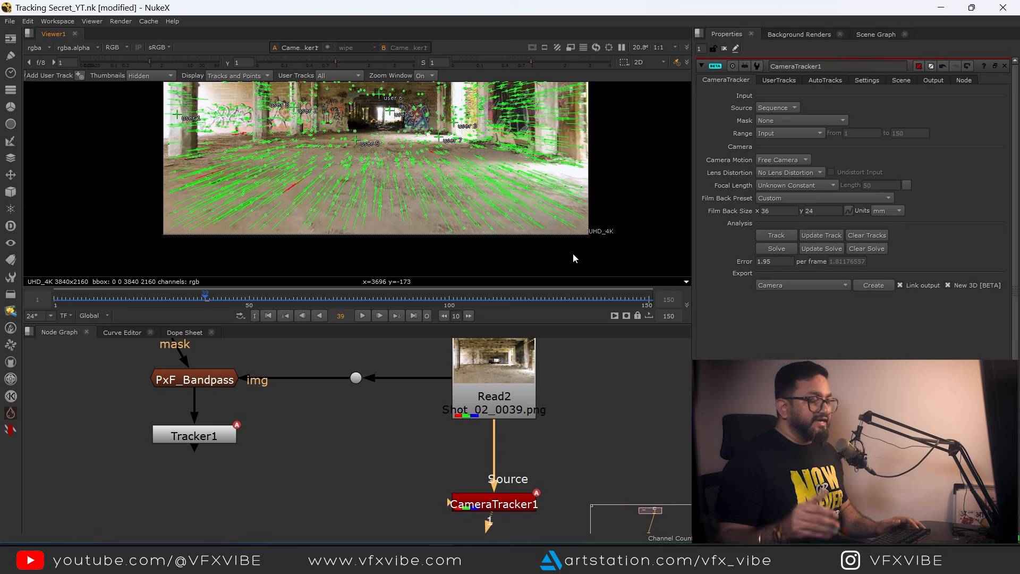
drag(537, 207, 547, 237)
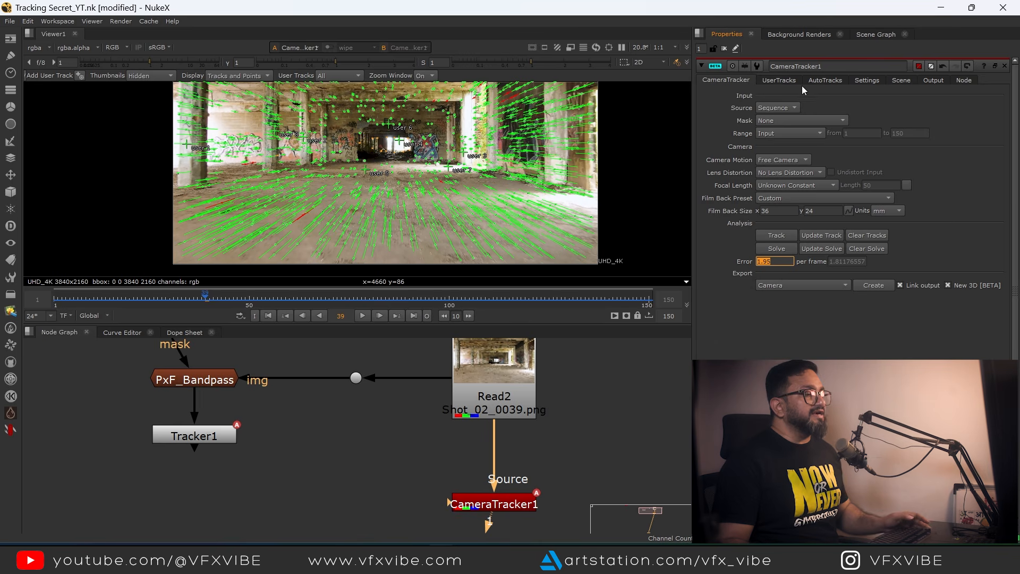
- Graph the error - max, Max Track Error and Max Error curves for the automatic tracks and set Min Length to 12
click(824, 81)
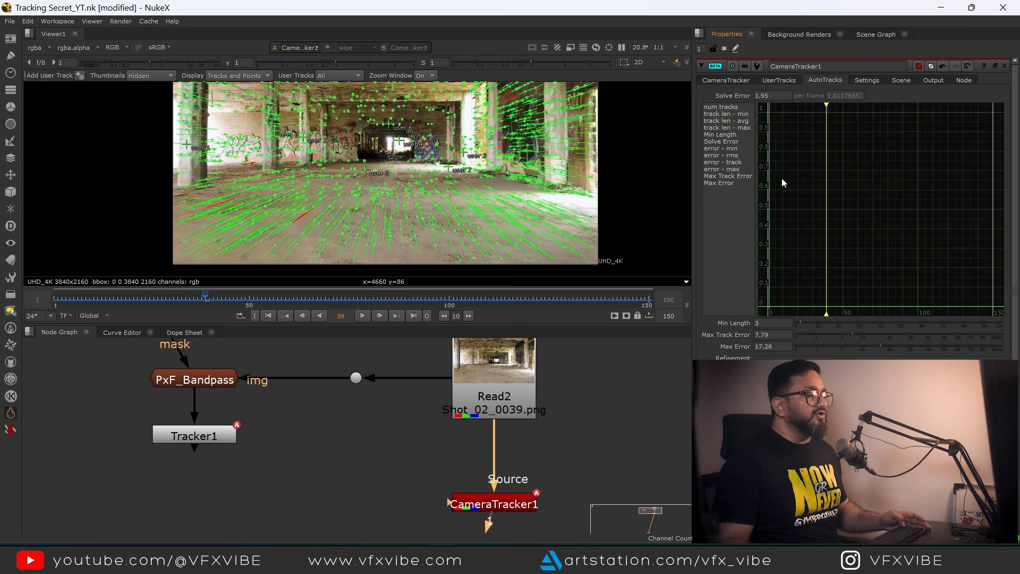
shift+click(721, 169)
drag(776, 324, 709, 323)
text(12)
key(Return)
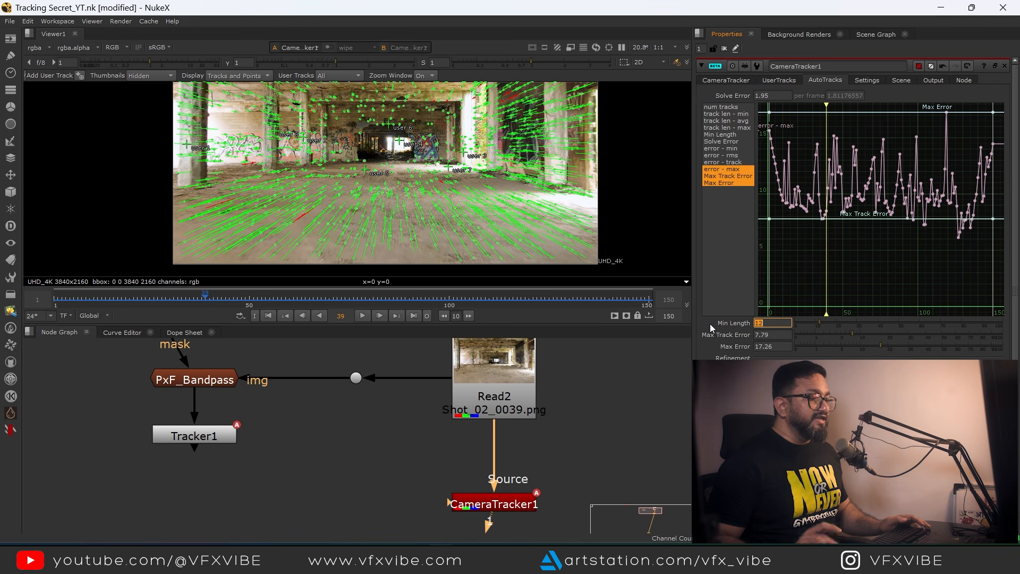
- Set the automatic tracks' Max Track Error to 6 and Max Error to 12
key(Tab)
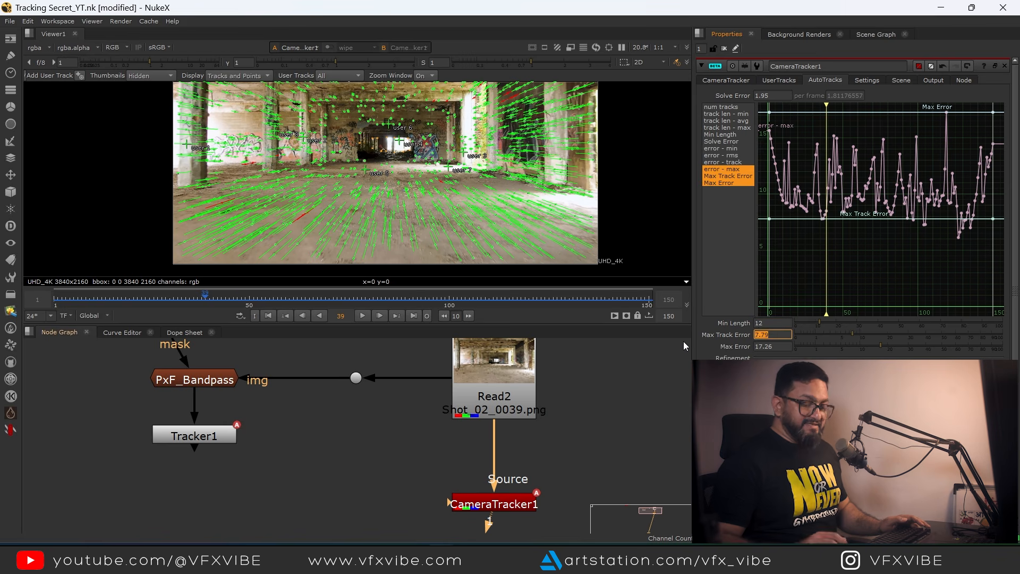
text(63)
click(776, 346)
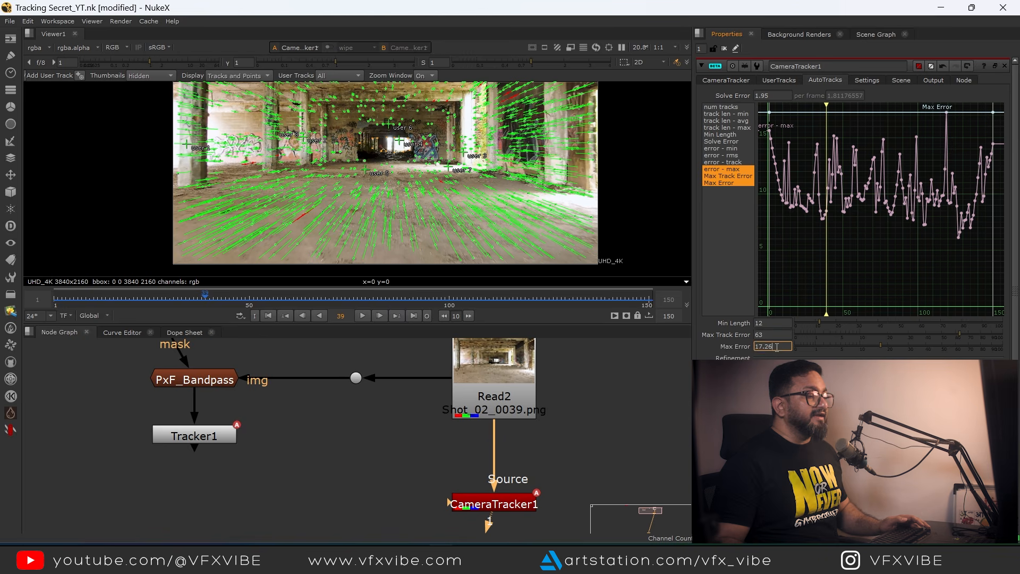
drag(770, 336, 700, 340)
text(6)
key(Return)
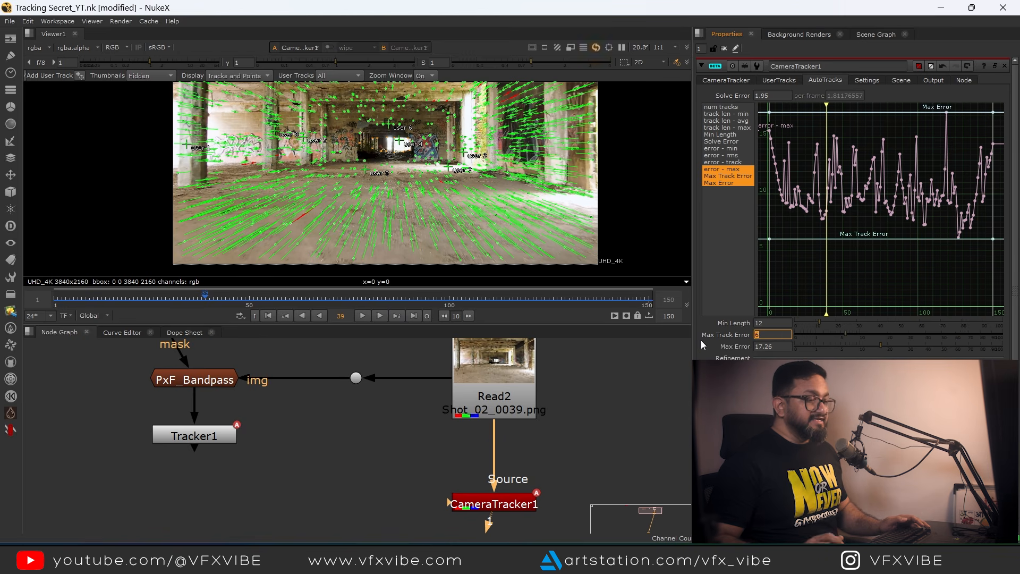
double_click(777, 346)
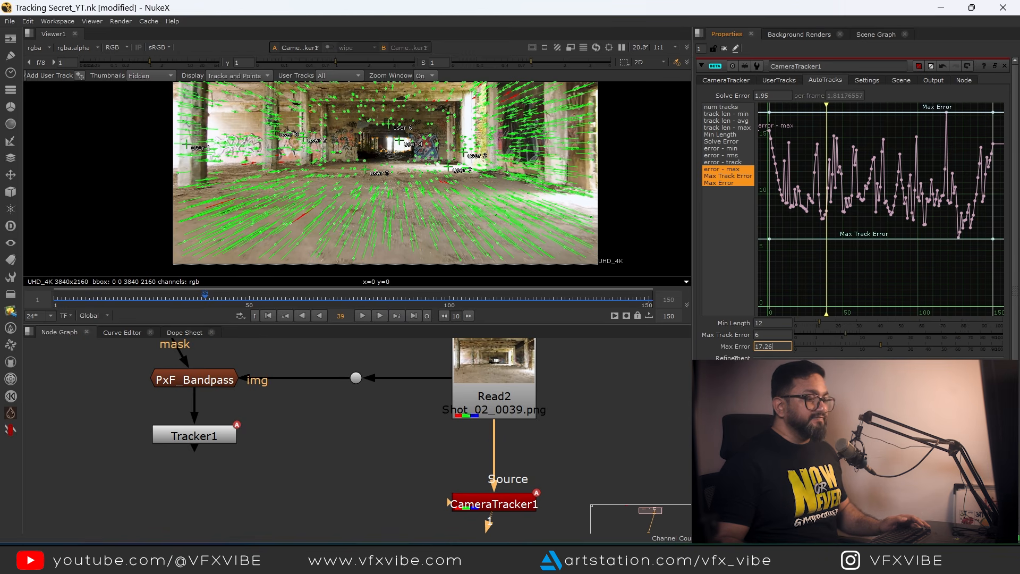
text(12)
key(Return)
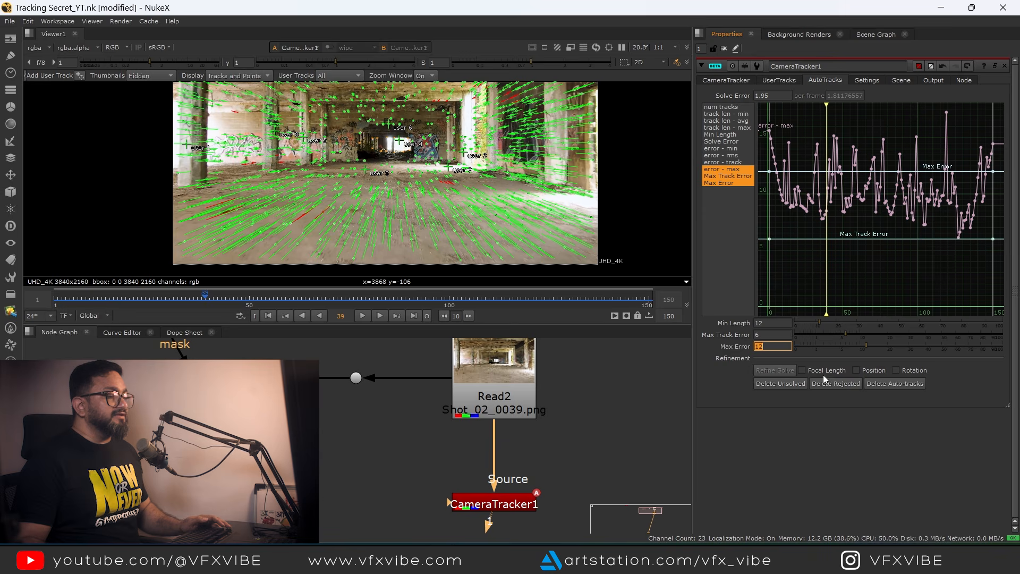
- Delete the rejected and unsolved tracks, and refine the solve with Focal Length, Position and Rotation enabled
click(826, 383)
click(583, 290)
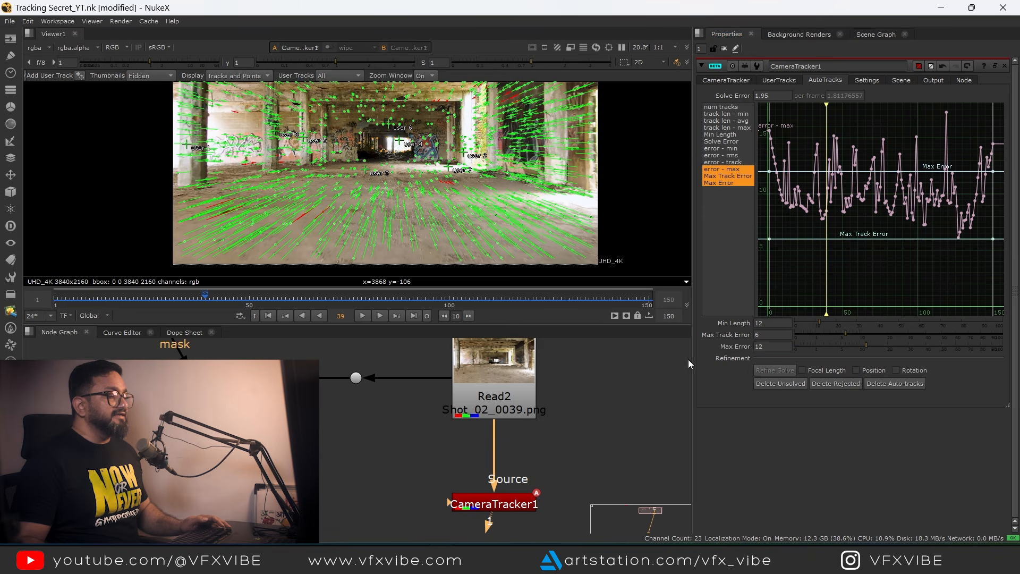
click(769, 383)
click(571, 291)
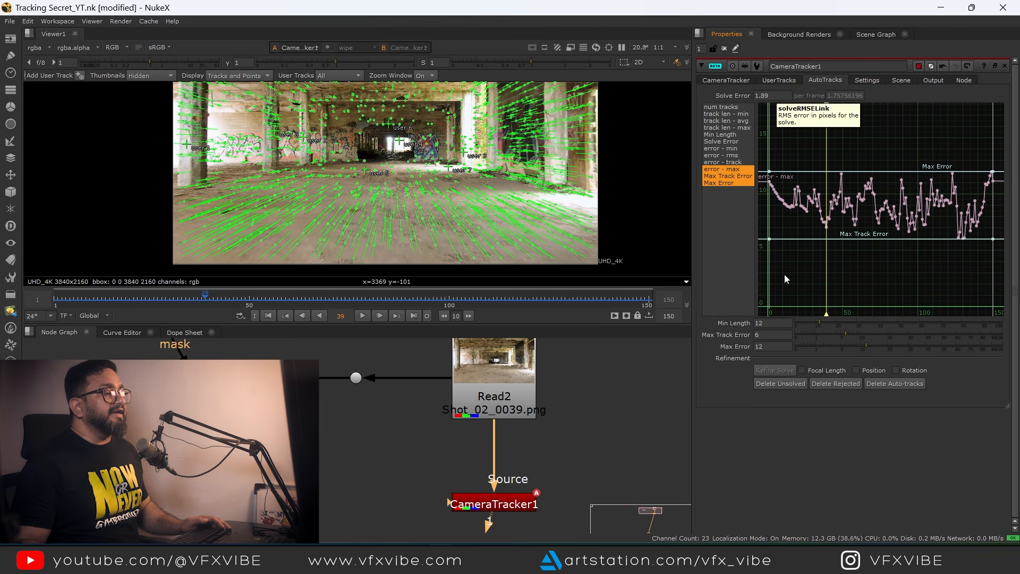
click(802, 371)
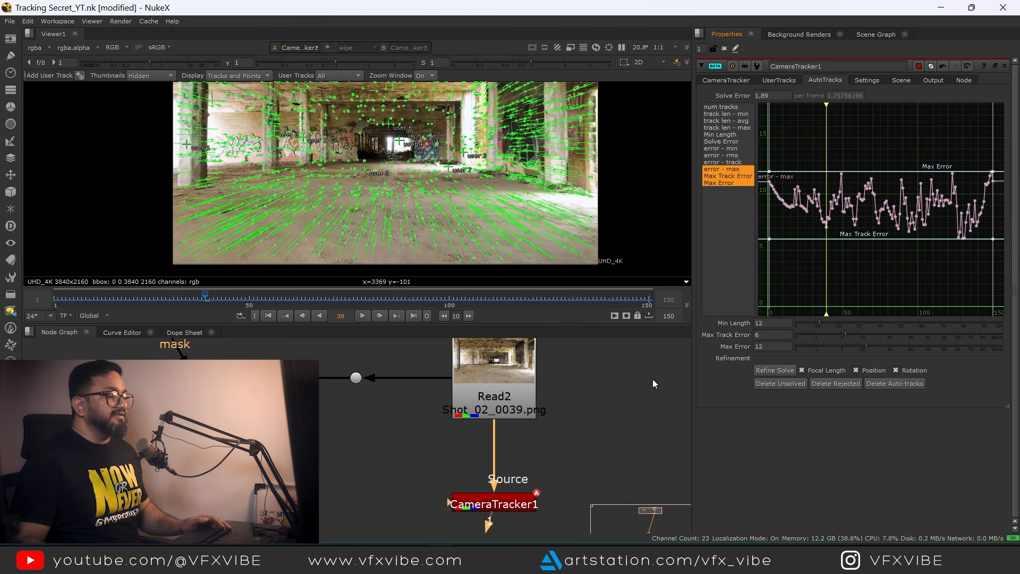
click(604, 381)
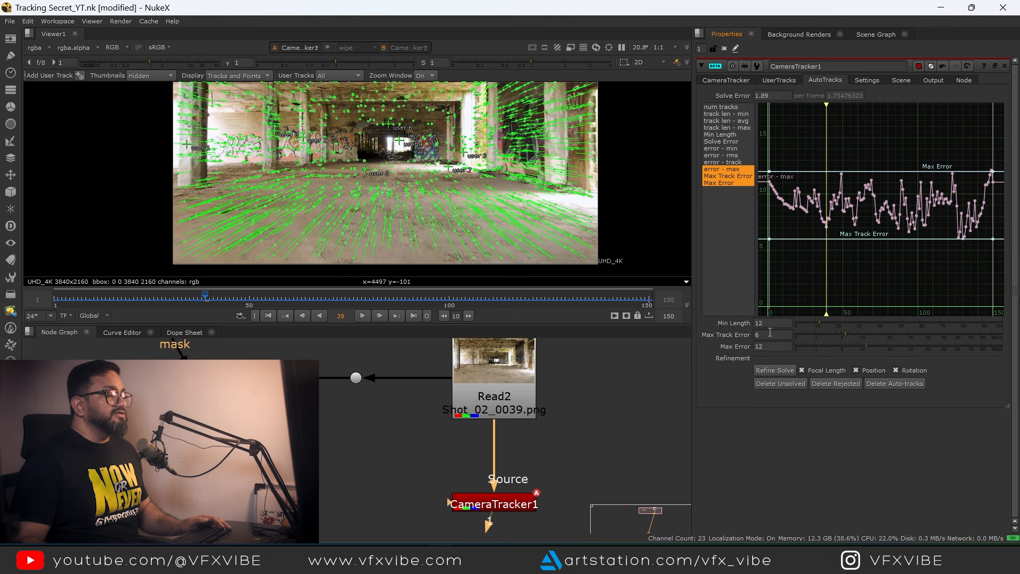
- Tighten Max Track Error to 5 and Max Error to 10, and delete the rejected and unsolved tracks again
text(5)
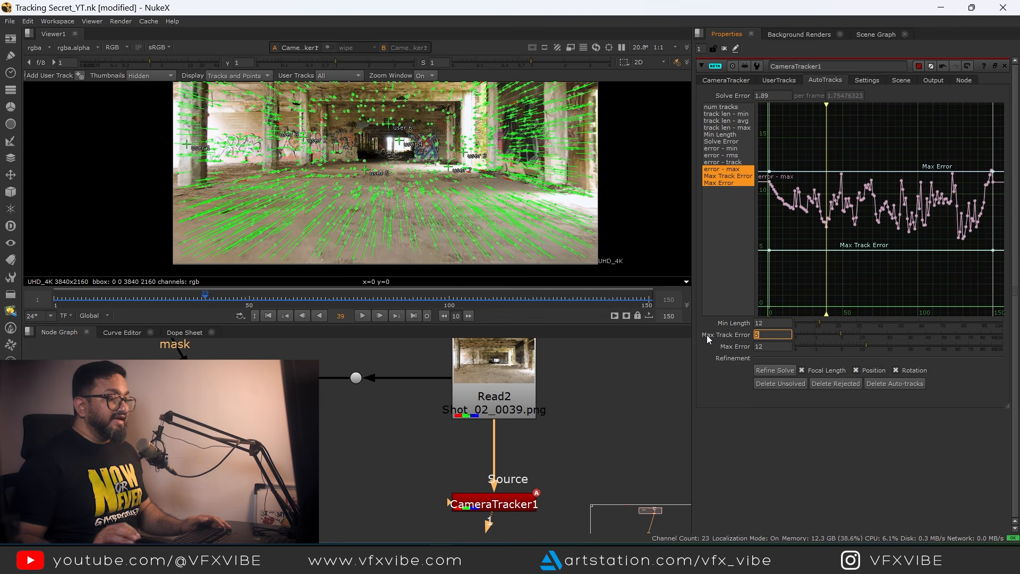
key(Tab)
text(10)
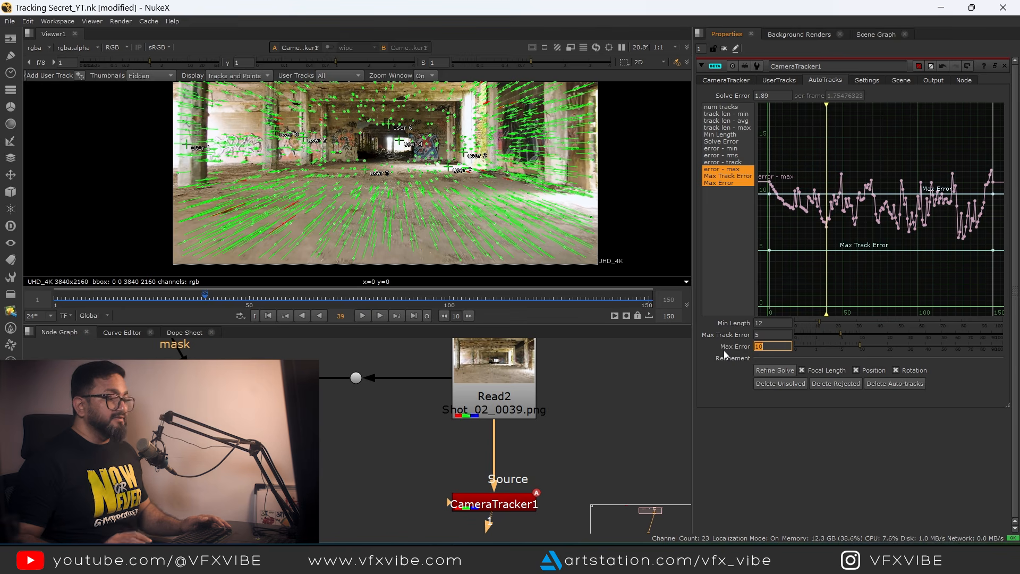
click(836, 384)
click(580, 292)
click(791, 385)
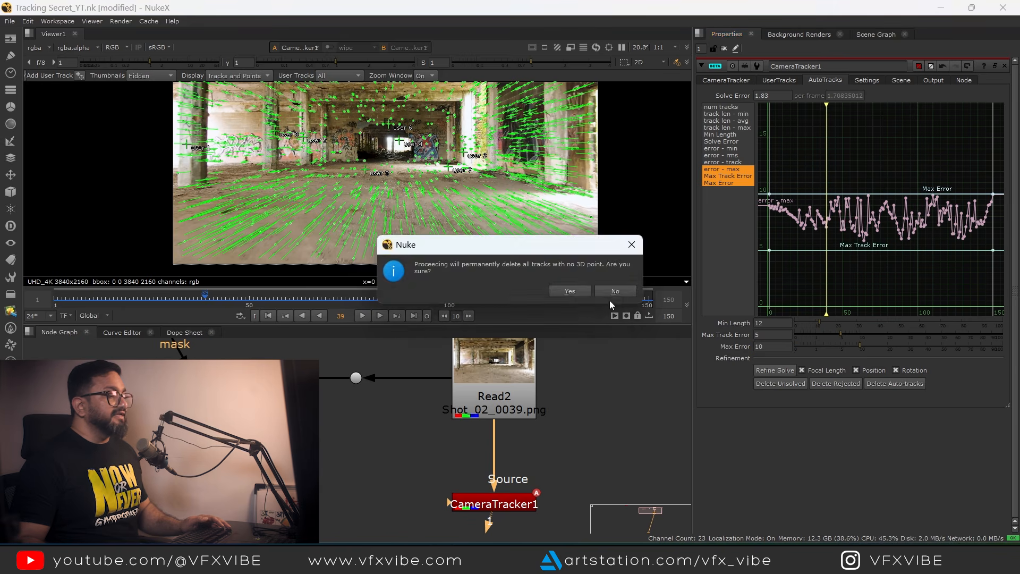
click(578, 292)
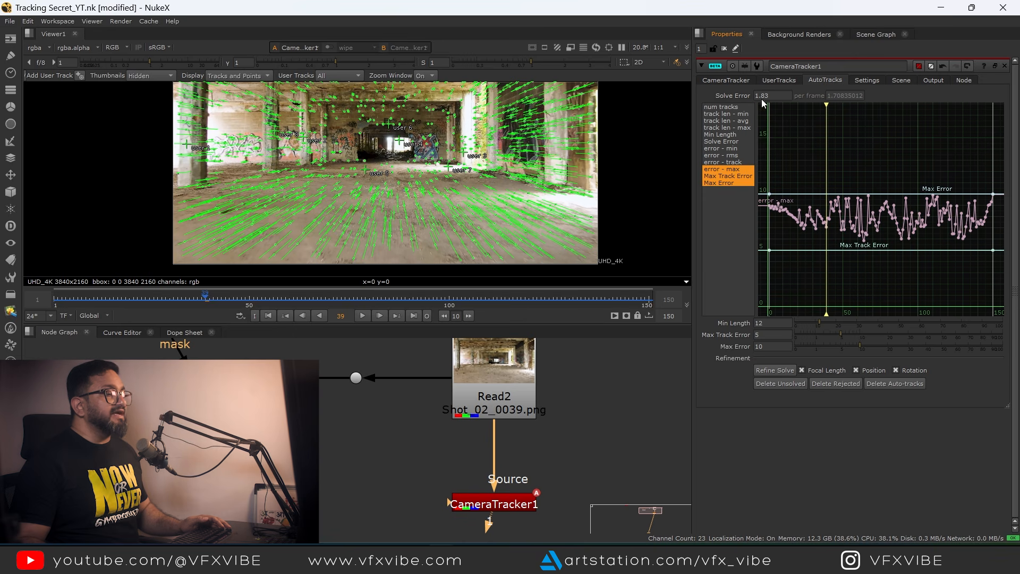
drag(777, 97, 720, 98)
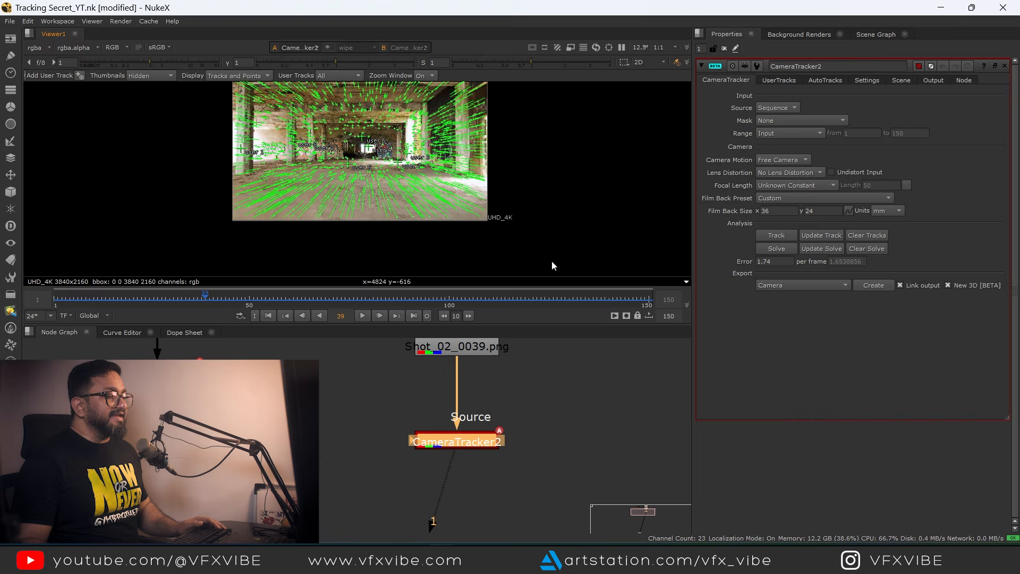
- Select the tracks across the middle of the warehouse floor in CameraTracker2 and set the ground plane to them
drag(405, 188, 412, 190)
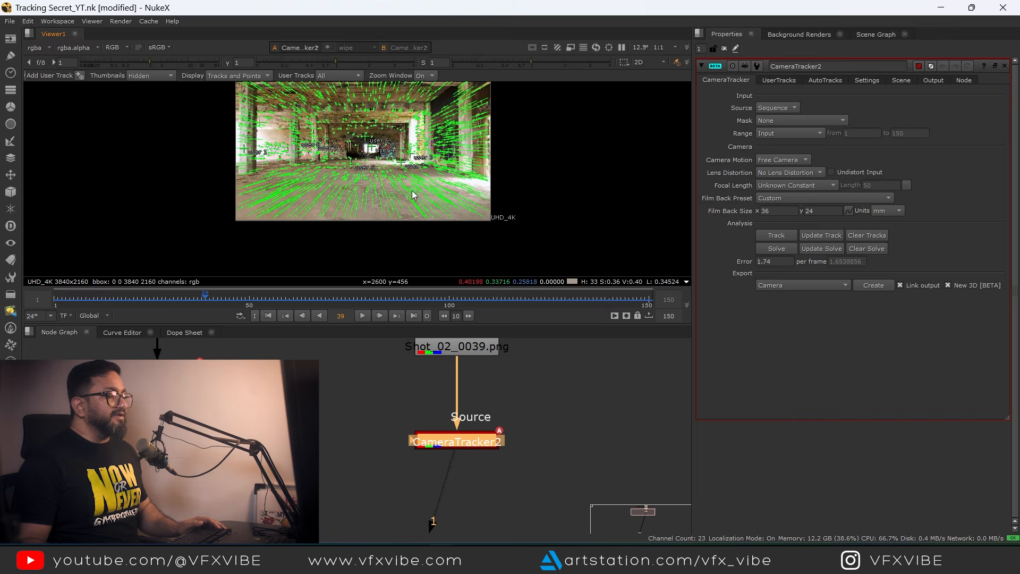
scroll(412, 194, up, 7)
drag(350, 124, 525, 276)
scroll(309, 203, down, 4)
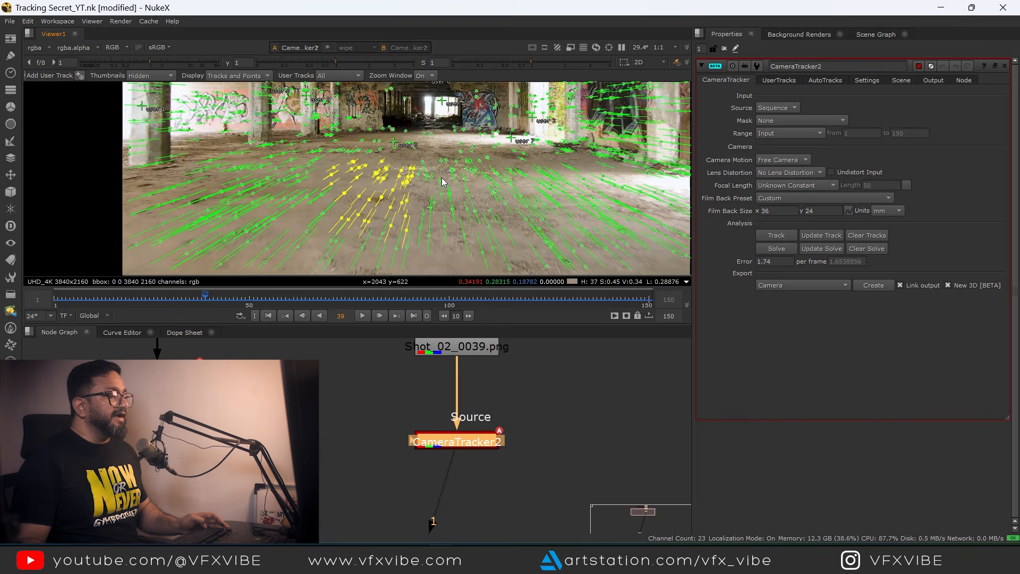
drag(436, 182, 584, 272)
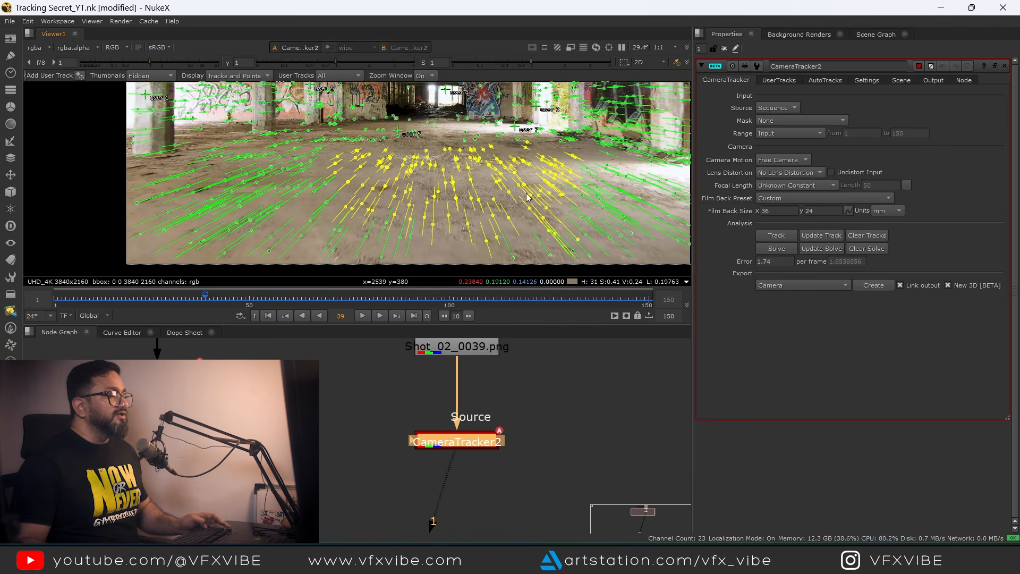
drag(328, 201, 480, 250)
drag(588, 239, 589, 239)
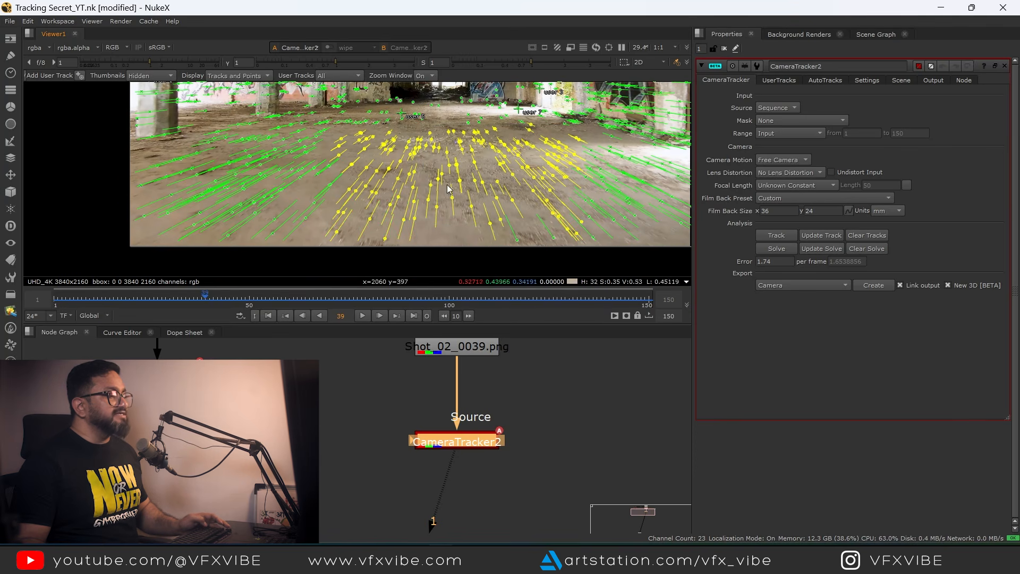
scroll(489, 229, up, 4)
right_click(485, 144)
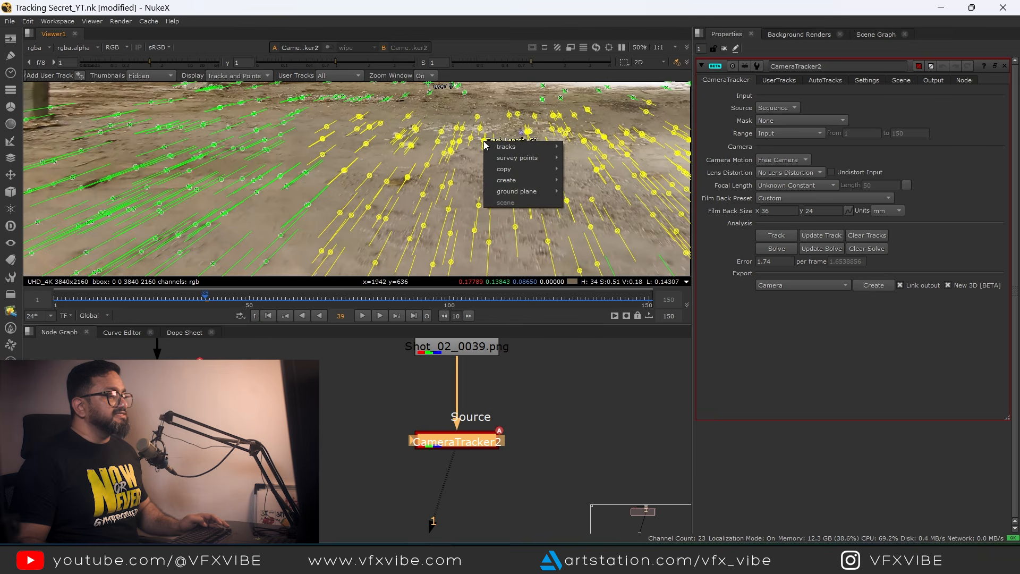
mouse_move(529, 192)
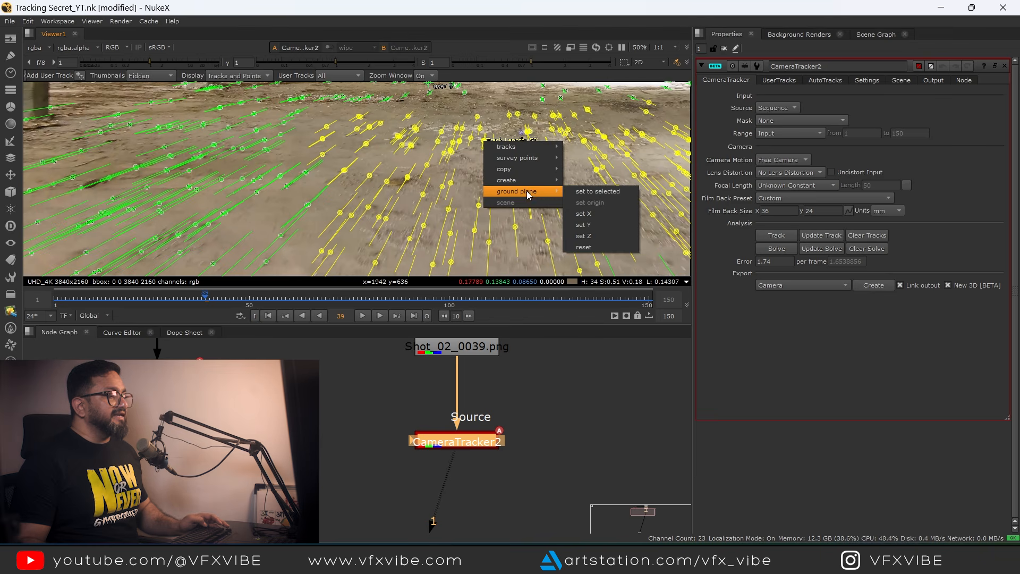
click(607, 193)
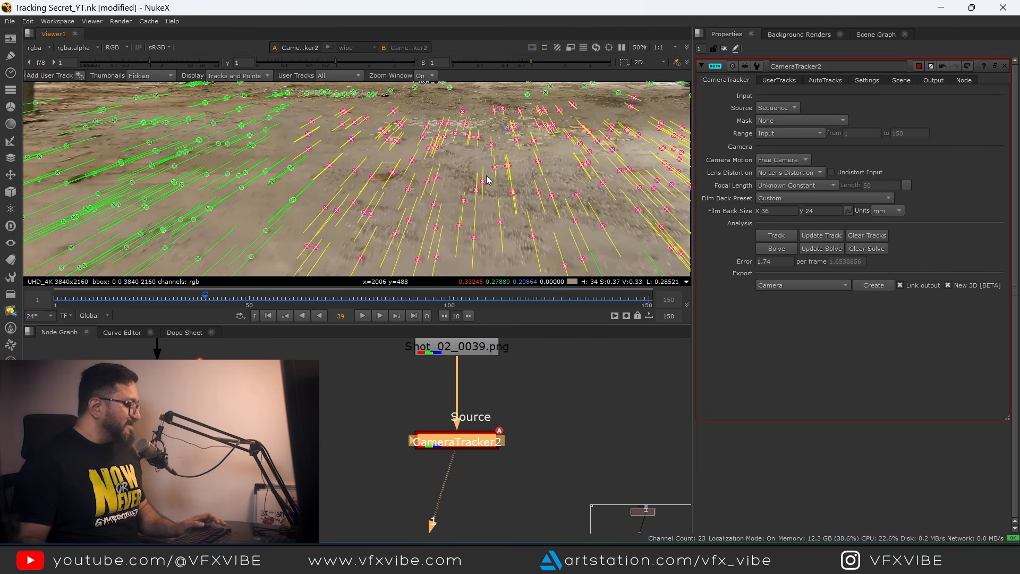
- Examine the solved points against the ground grid in 3D and return to the 2D frame
key(Tab)
scroll(492, 193, up, 4)
drag(322, 218, 501, 244)
key(Tab)
scroll(468, 203, down, 5)
scroll(431, 186, up, 3)
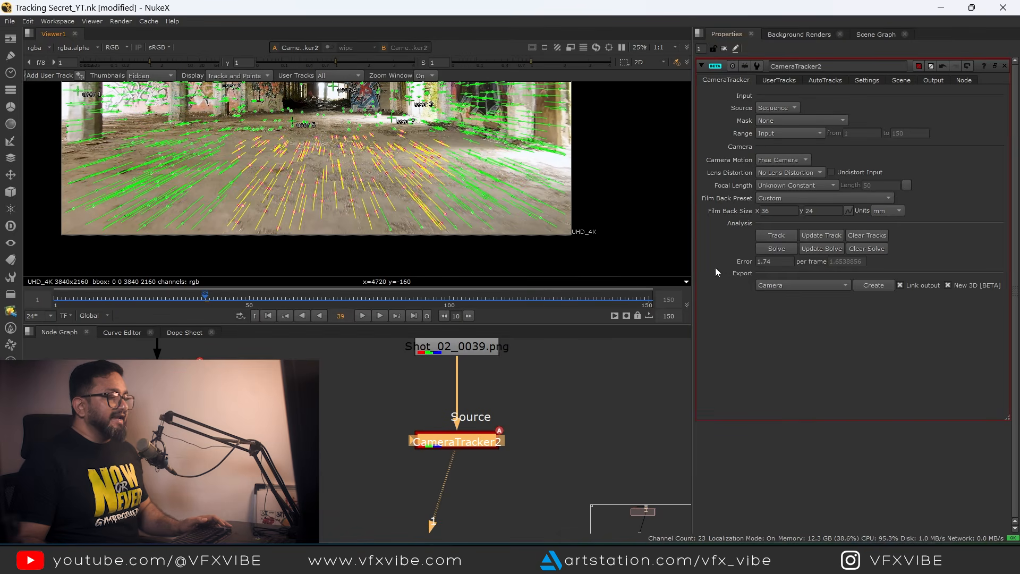
- Export the solve as a Scene with New 3D [BETA] off, and place Camera1 level beside Scene1
click(782, 285)
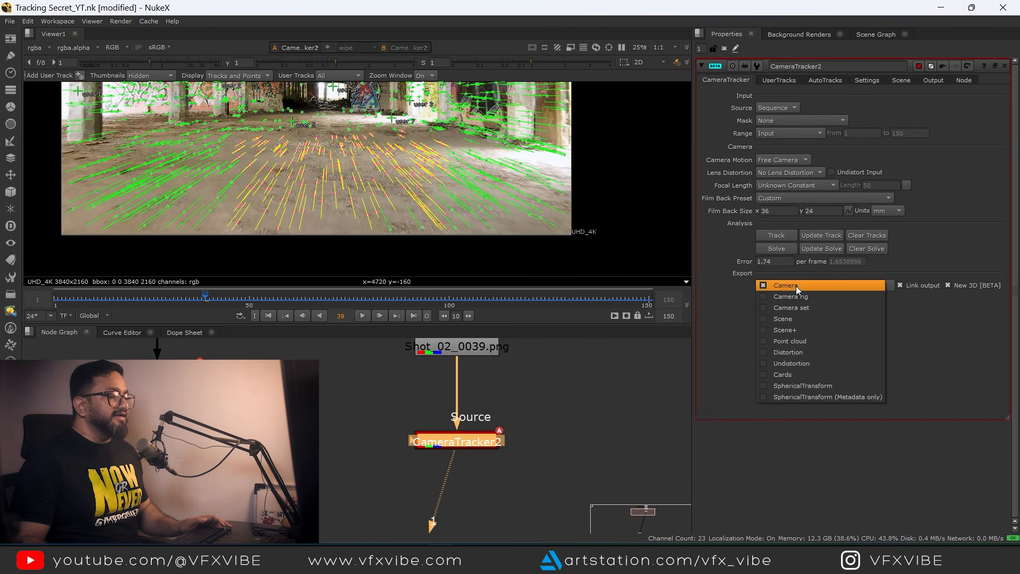
click(788, 318)
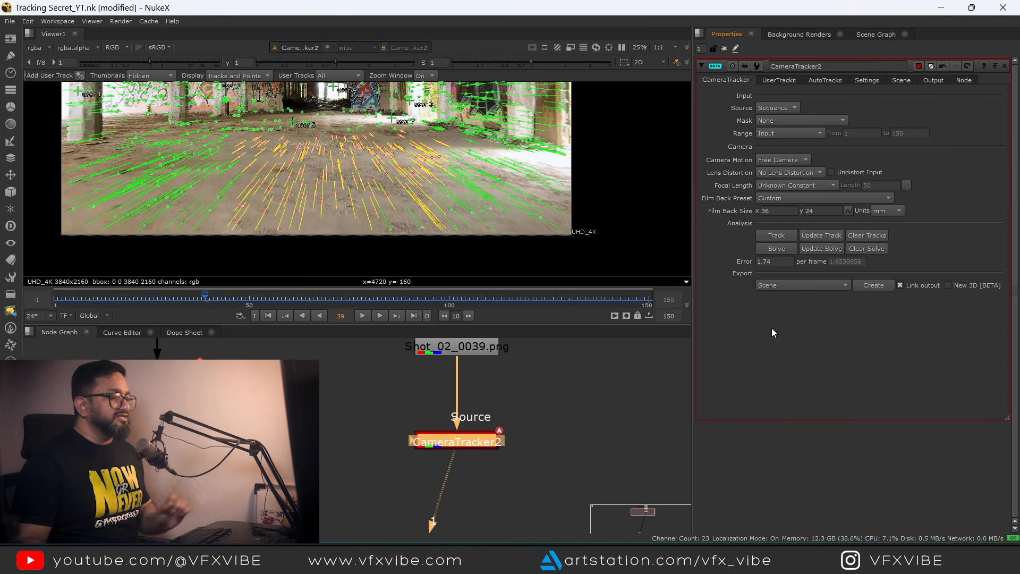
click(873, 285)
scroll(585, 382, down, 3)
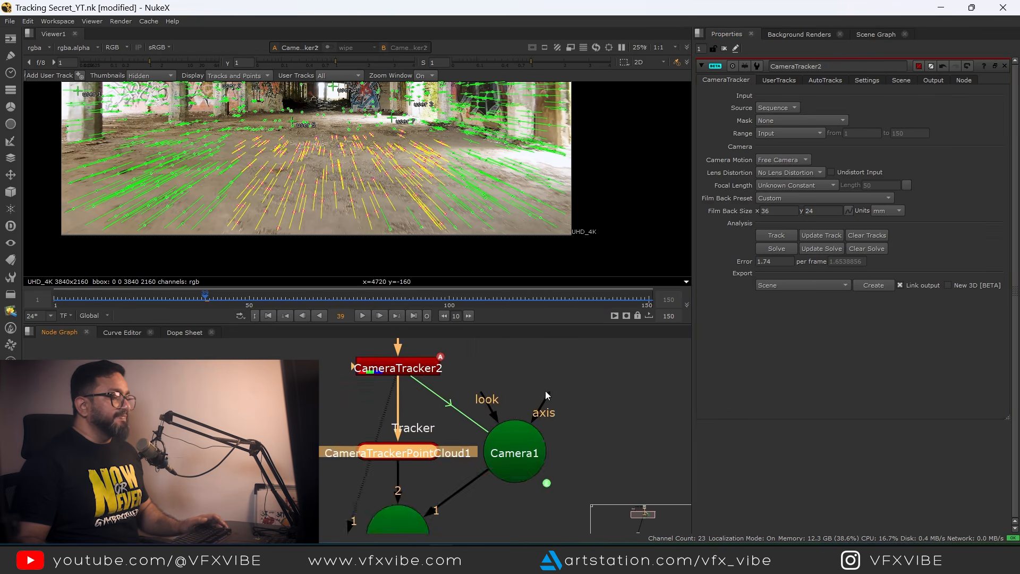
click(540, 436)
drag(554, 469, 554, 463)
scroll(467, 472, up, 3)
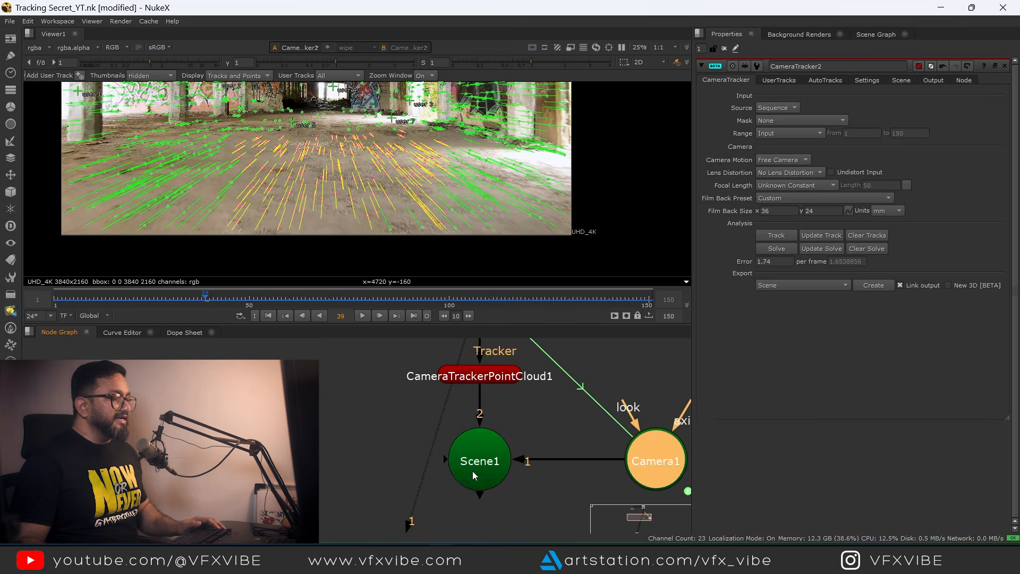
- View Scene1 in 3D, play the camera move through the point cloud, and return to the first frame
double_click(475, 464)
key(1)
drag(448, 244, 290, 225)
click(363, 316)
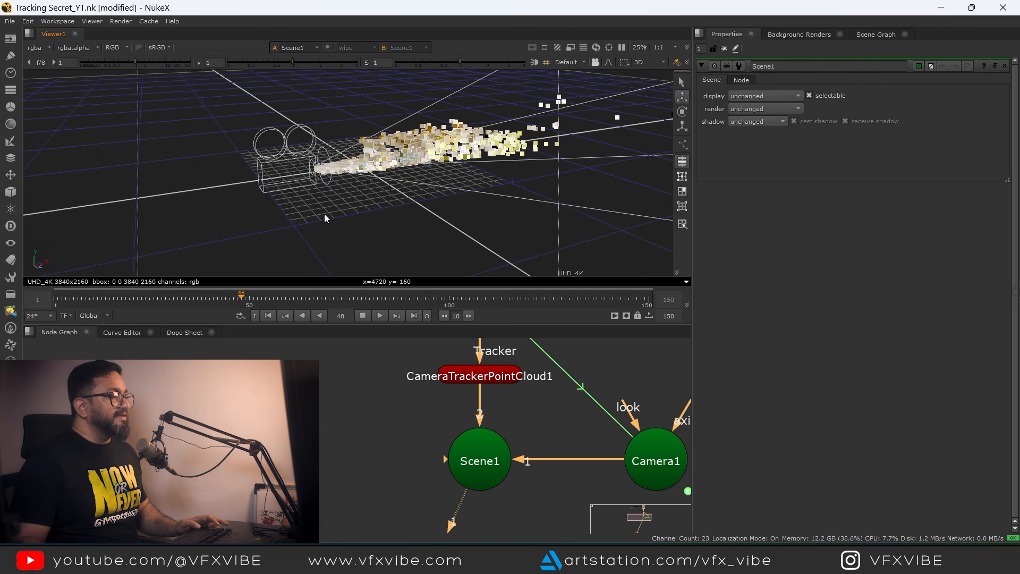
scroll(324, 211, up, 3)
drag(352, 232, 703, 227)
click(362, 315)
click(268, 316)
- Add a ScanlineRender node below Scene1, connect Camera1 to its cam input through a dot, and view the render
scroll(409, 425, down, 5)
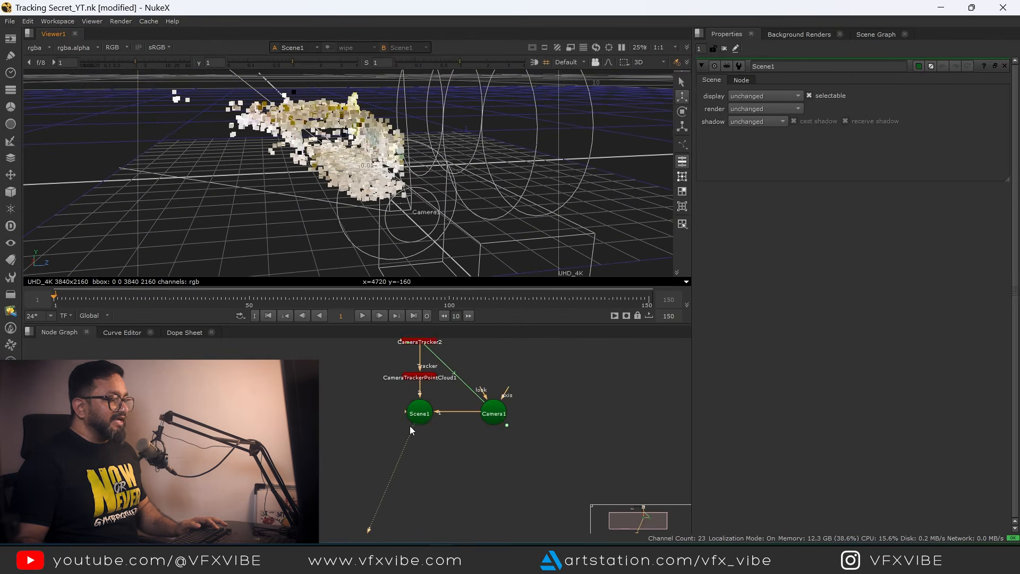
key(Tab)
text(sx)
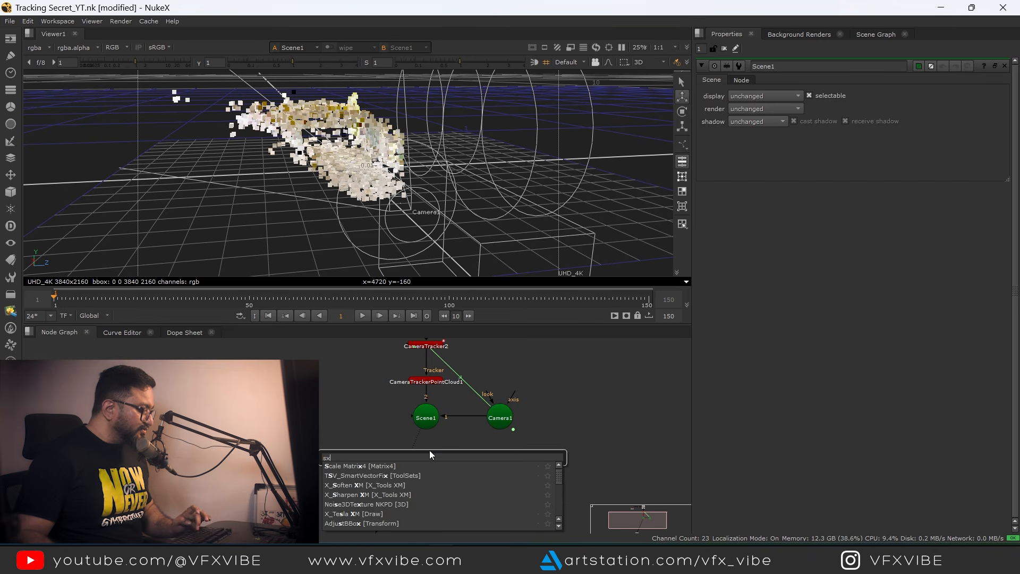
key(Return)
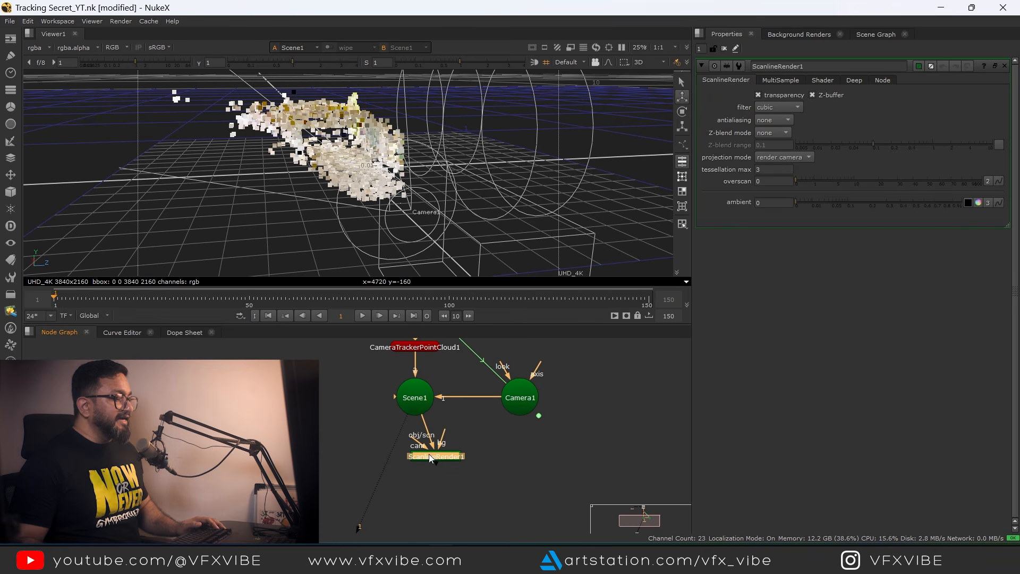
drag(520, 410, 519, 405)
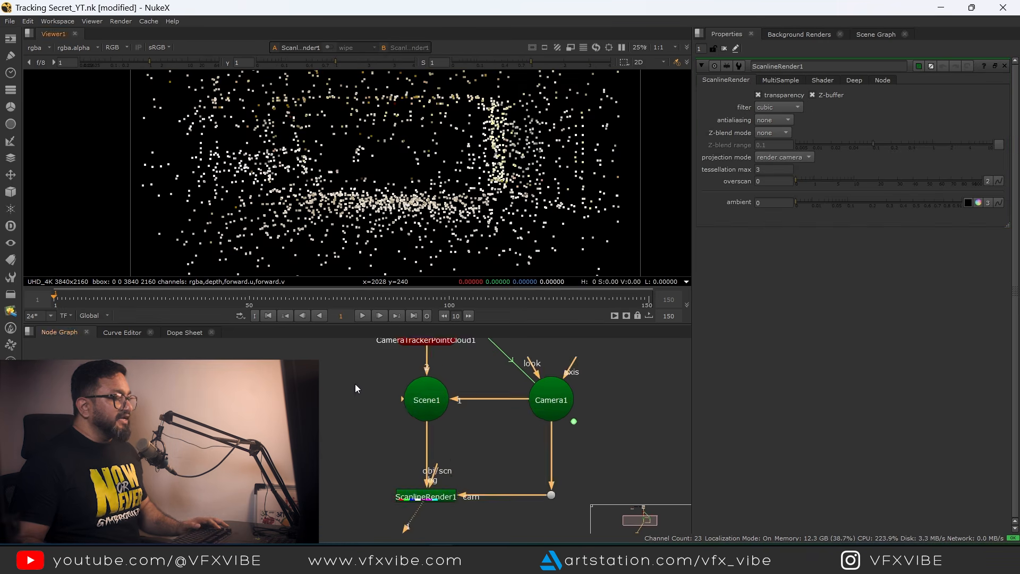
- Merge the ScanlineRender output over the warehouse plate through a dot and view Merge1
scroll(354, 383, down, 2)
drag(341, 423, 396, 356)
click(386, 497)
key(m)
mouse_move(383, 526)
mouse_down()
mouse_move(368, 457)
mouse_move(385, 509)
mouse_up()
drag(373, 479, 444, 484)
drag(390, 521, 382, 520)
key(1)
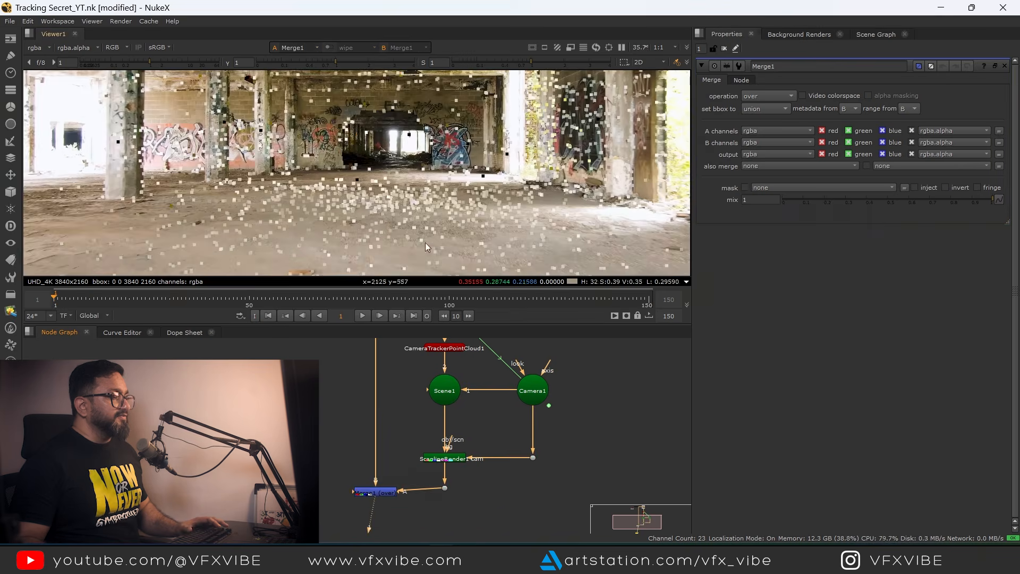
- Play the merged point cloud over the plate in an enlarged viewer and return to frame 1 to check the track
key(space)
click(514, 525)
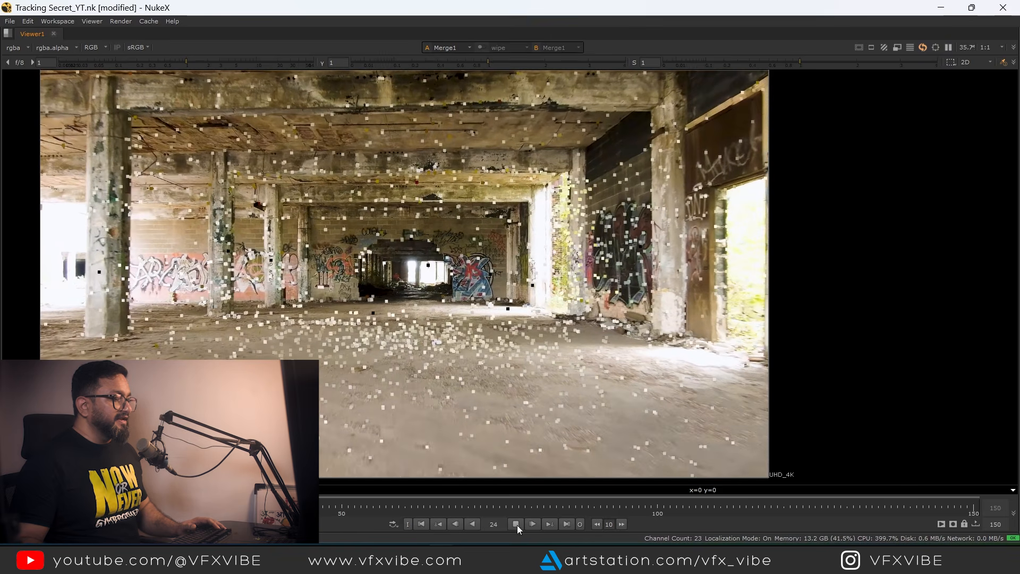
click(420, 524)
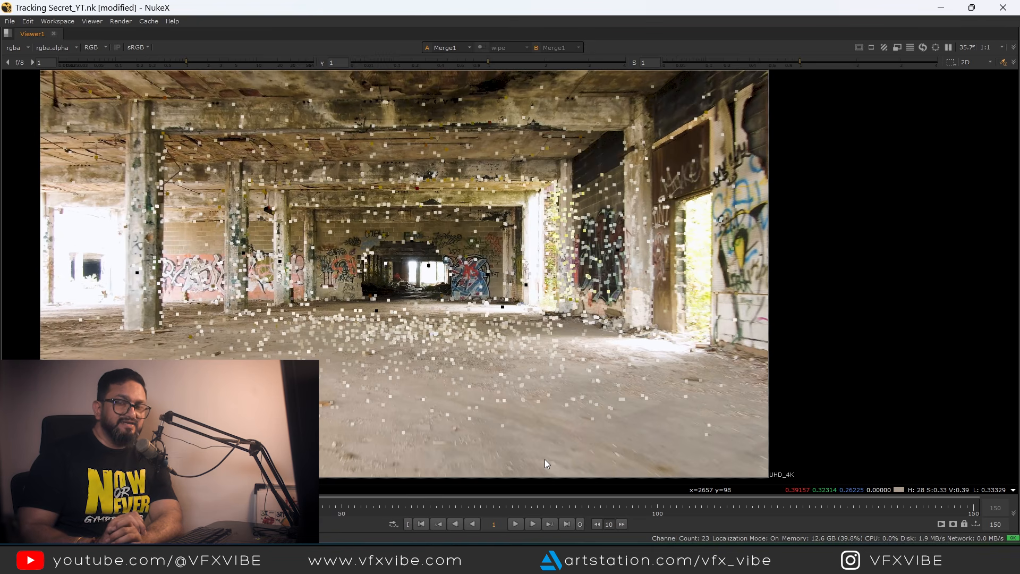
drag(479, 324, 537, 313)
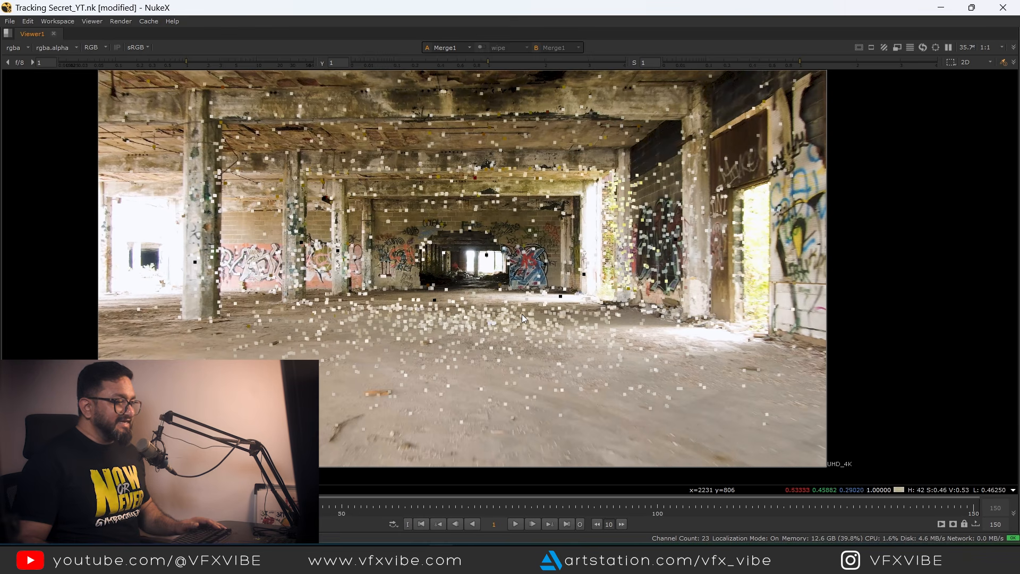
- View CameraTracker2 and create a card at a tracked point on the far brick wall
key(space)
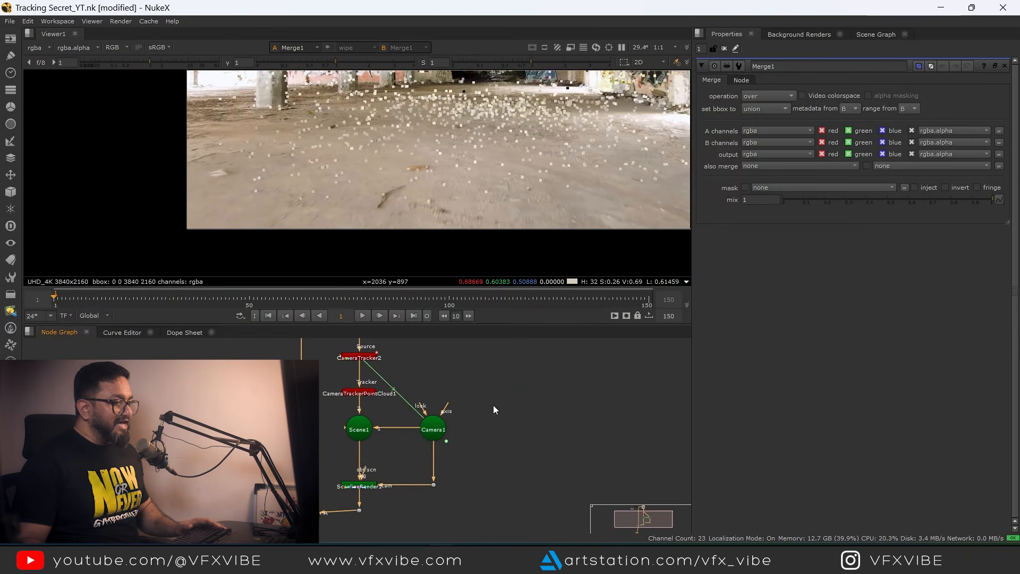
scroll(411, 134, up, 6)
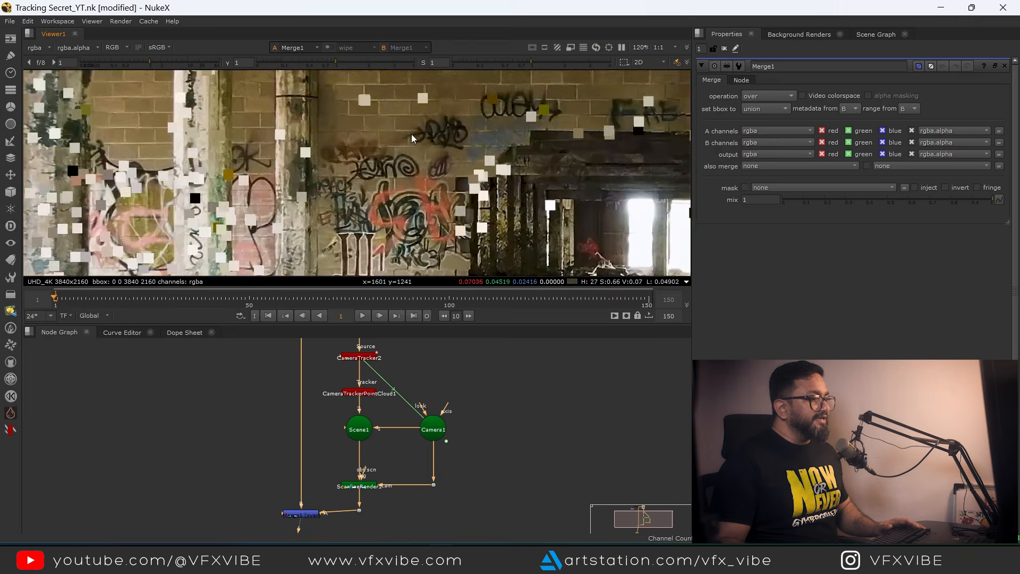
drag(411, 134, 431, 196)
drag(382, 399, 406, 432)
scroll(385, 392, up, 3)
click(381, 388)
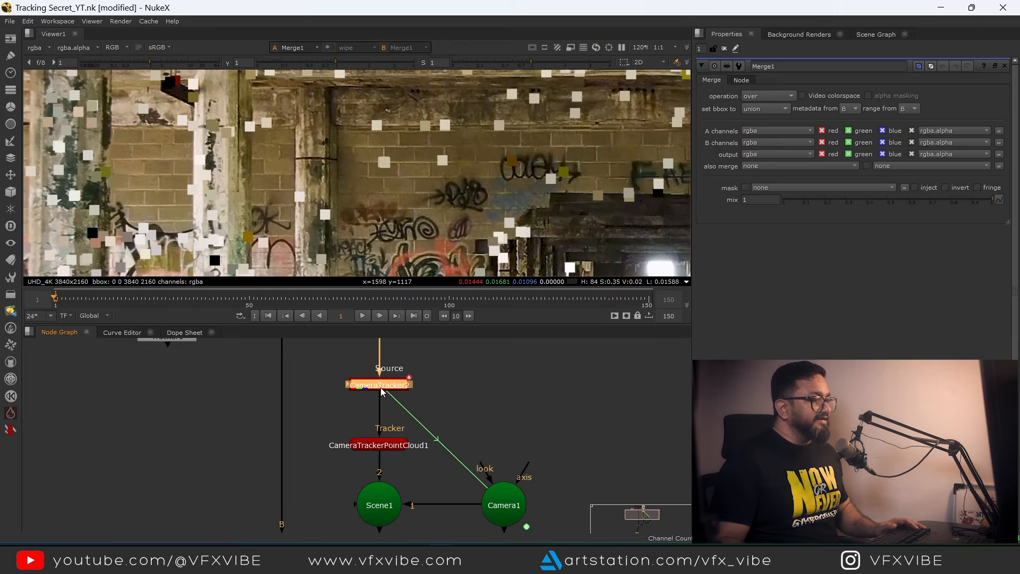
double_click(381, 391)
key(1)
right_click(579, 196)
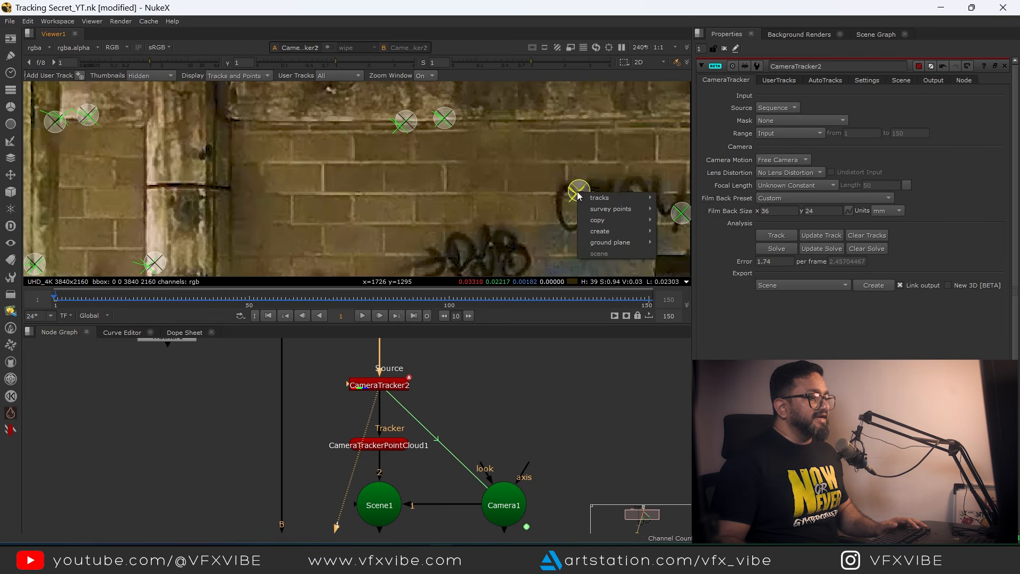
mouse_move(614, 231)
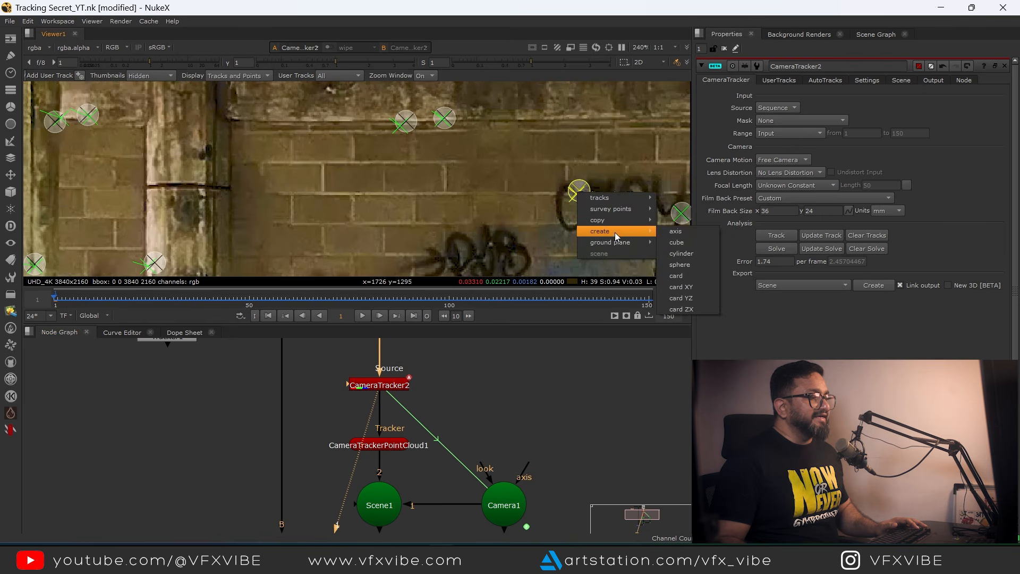
click(689, 276)
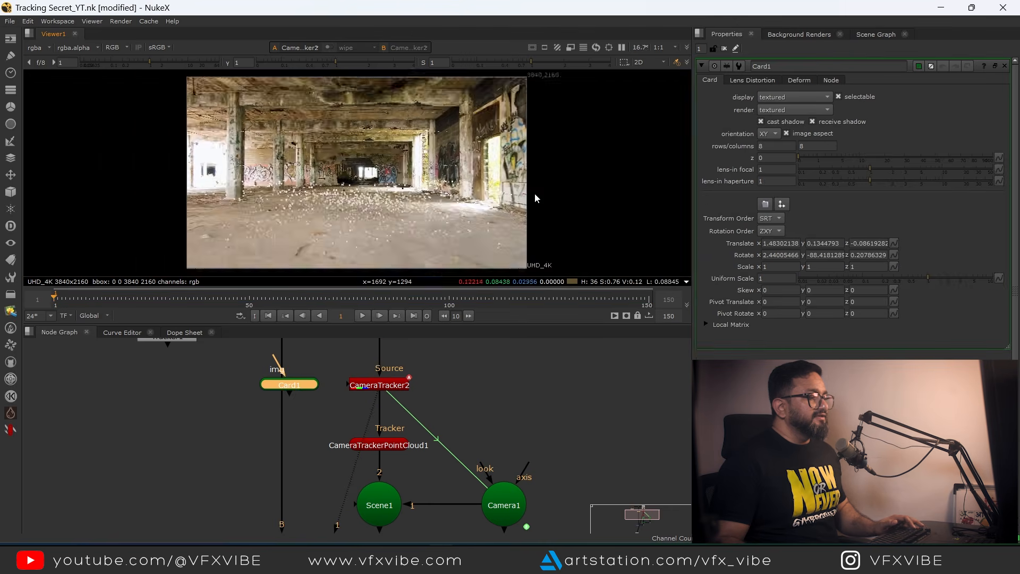
- Move Card1 clear of the node tree, connect it to Scene1, and view Scene1 in 3D
key(Tab)
drag(410, 197, 405, 246)
scroll(394, 448, down, 3)
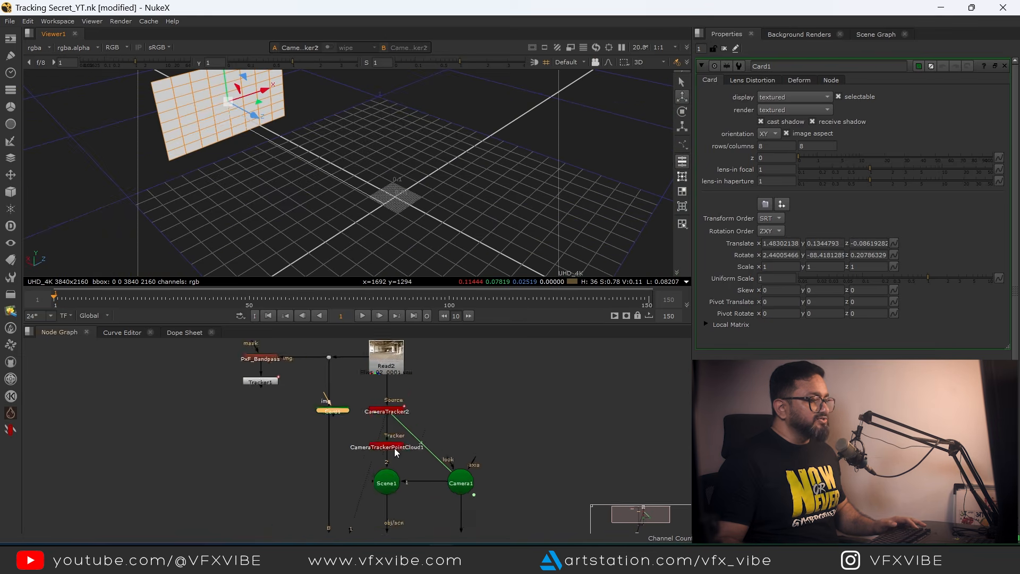
drag(352, 426, 403, 394)
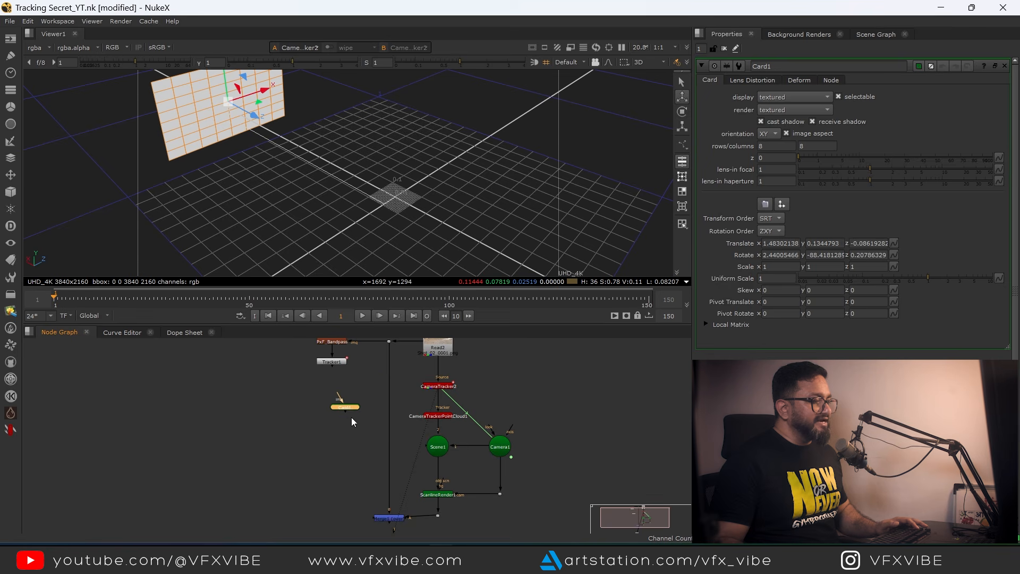
scroll(351, 416, up, 3)
drag(481, 466, 486, 471)
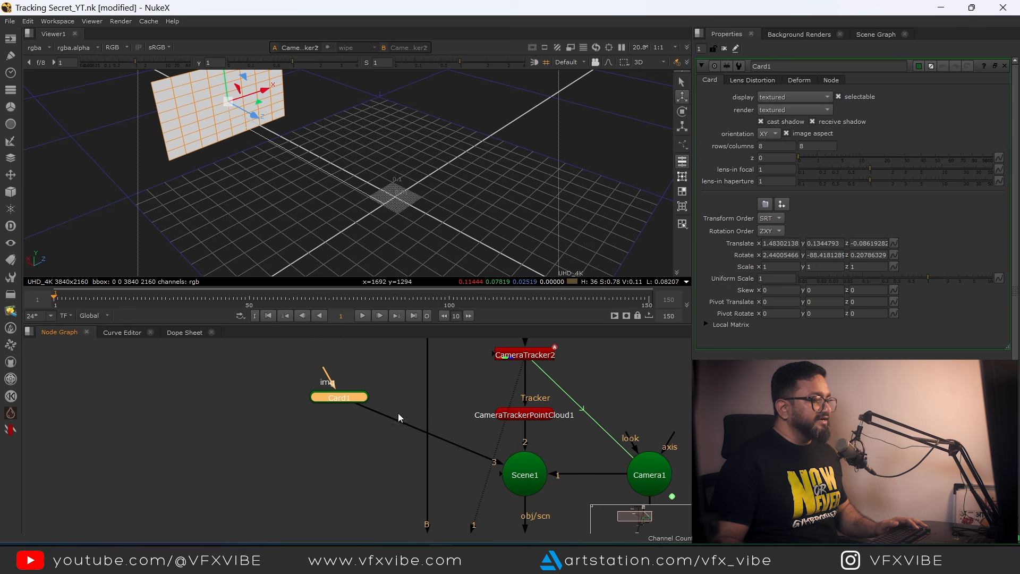
drag(353, 400, 324, 441)
double_click(521, 472)
key(1)
drag(482, 237, 59, 195)
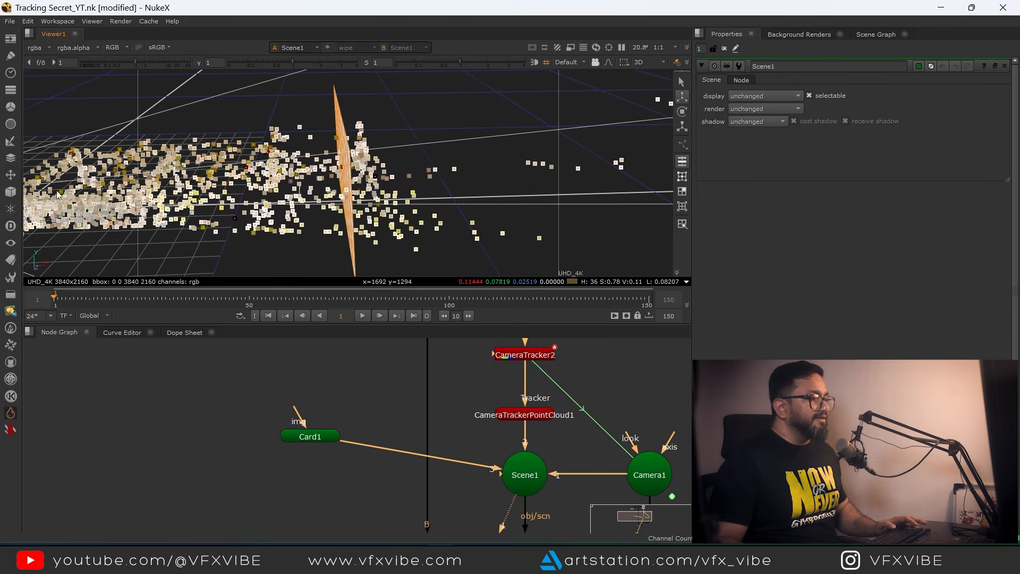
- Move Card1 along its own z axis towards the far wall's points, to translate about 1.589, 0.139, -0.089
drag(306, 198, 409, 328)
double_click(311, 436)
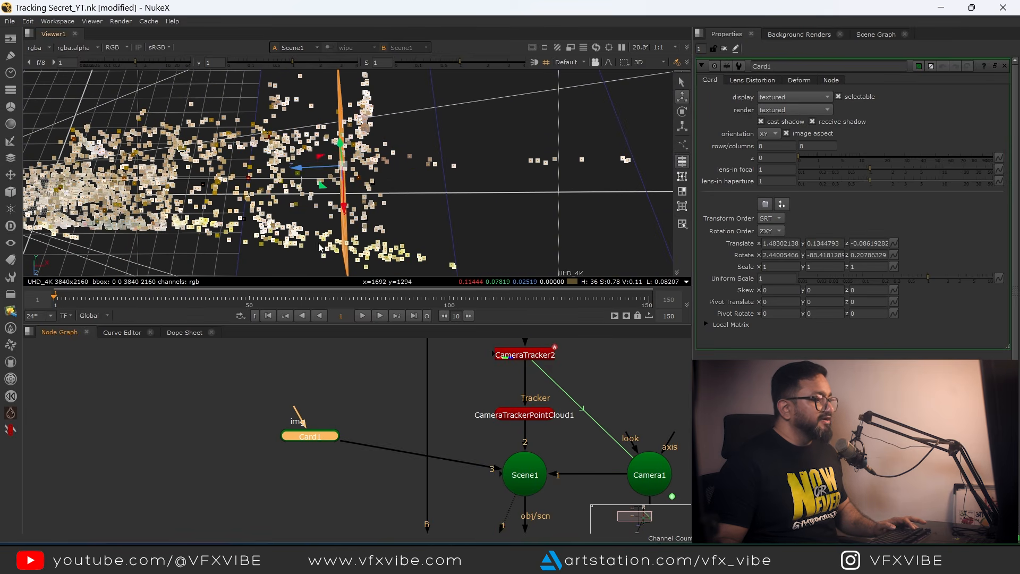
drag(295, 170, 441, 121)
- Align Card1 with Scene1, add a Grid node above it, and feed the grid into the card's img input
scroll(447, 394, down, 3)
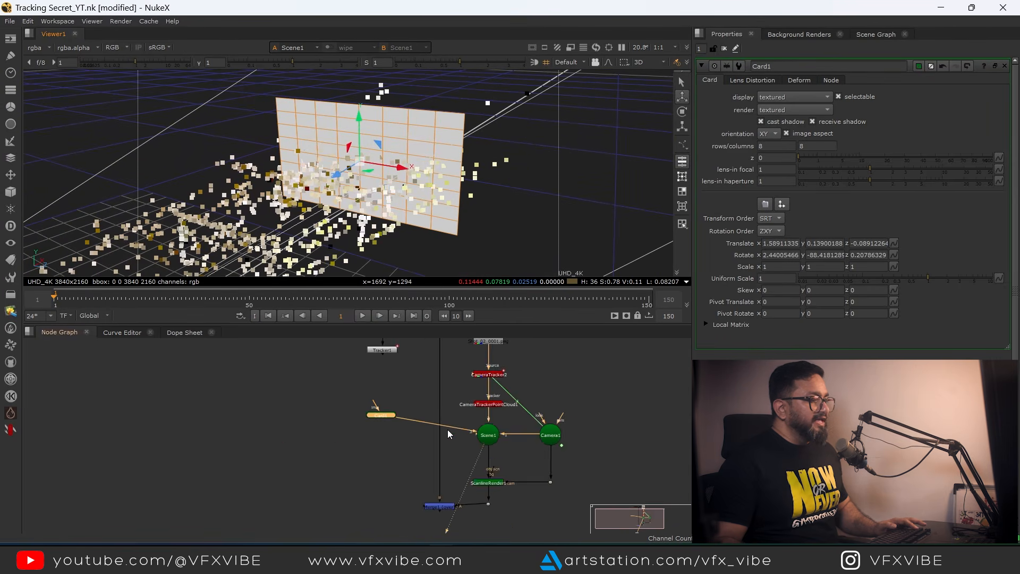
scroll(441, 430, up, 2)
drag(439, 432, 432, 461)
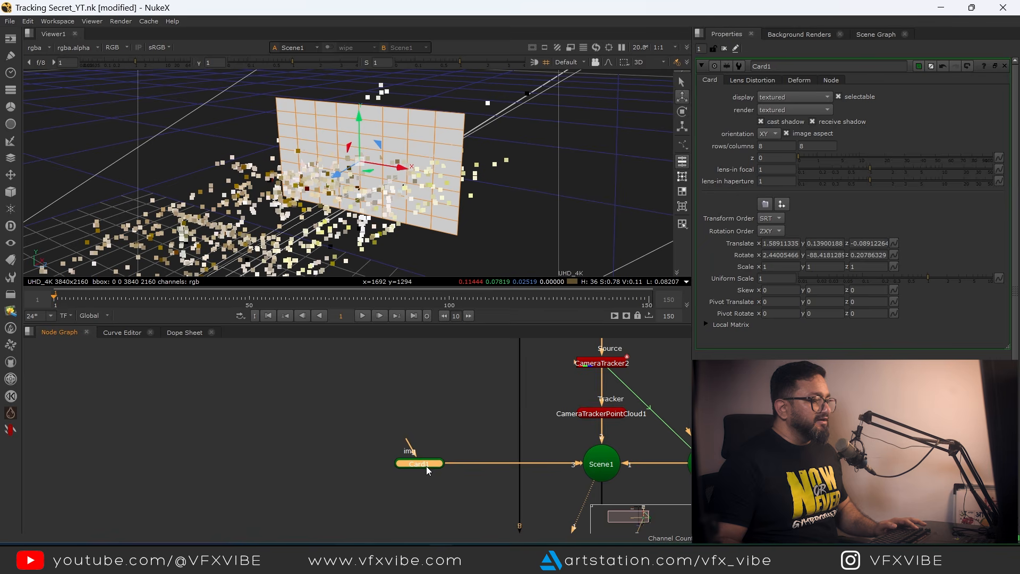
key(Tab)
text(g)
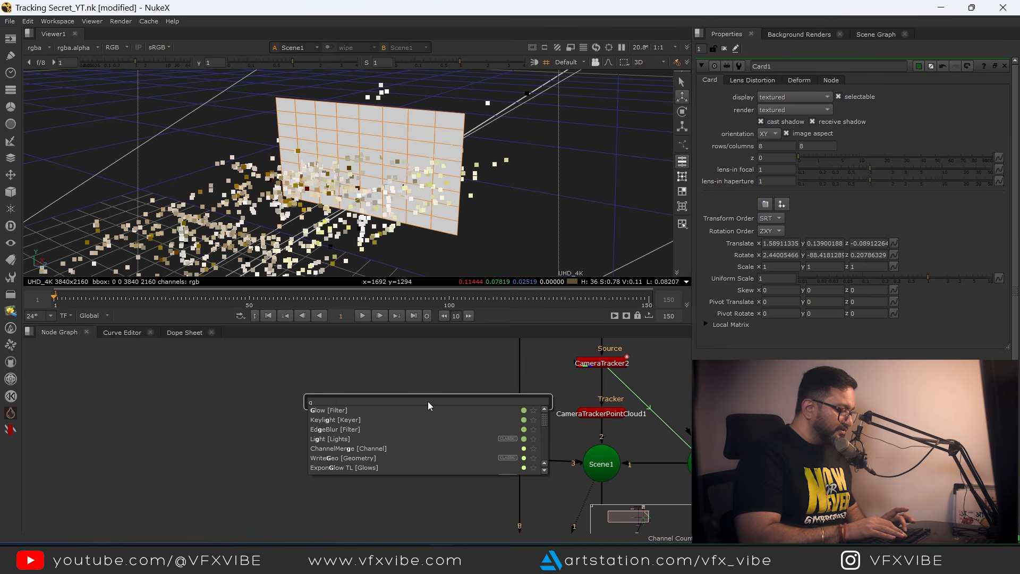
text(rid)
click(374, 410)
drag(637, 531, 435, 441)
drag(367, 434, 367, 430)
drag(312, 408, 395, 465)
- View Merge1 in an enlarged viewer and play the grid card over the plate to check how it sticks
key(1)
scroll(323, 155, up, 2)
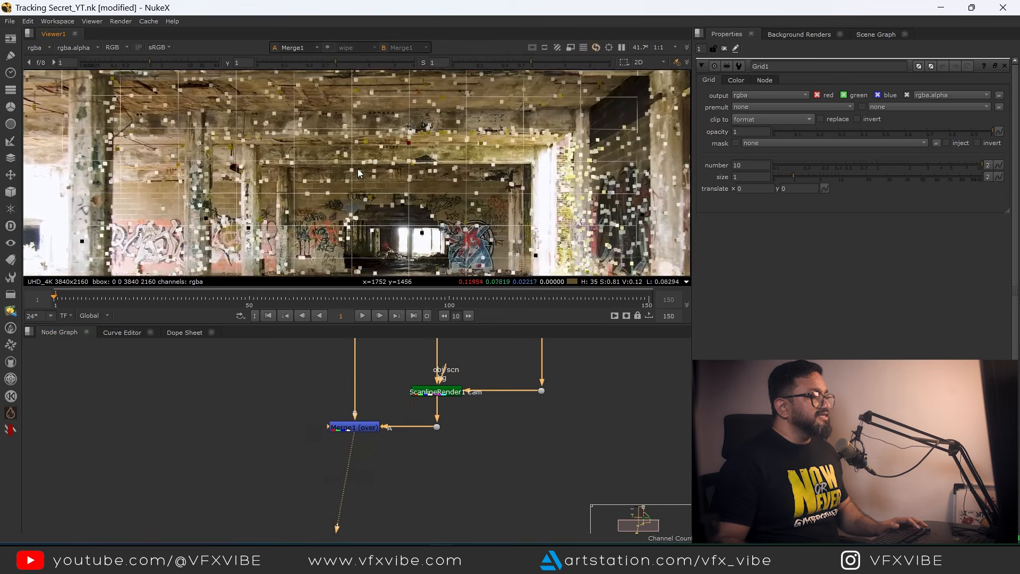
drag(358, 168, 375, 221)
key(space)
drag(411, 359, 459, 273)
drag(465, 323, 547, 228)
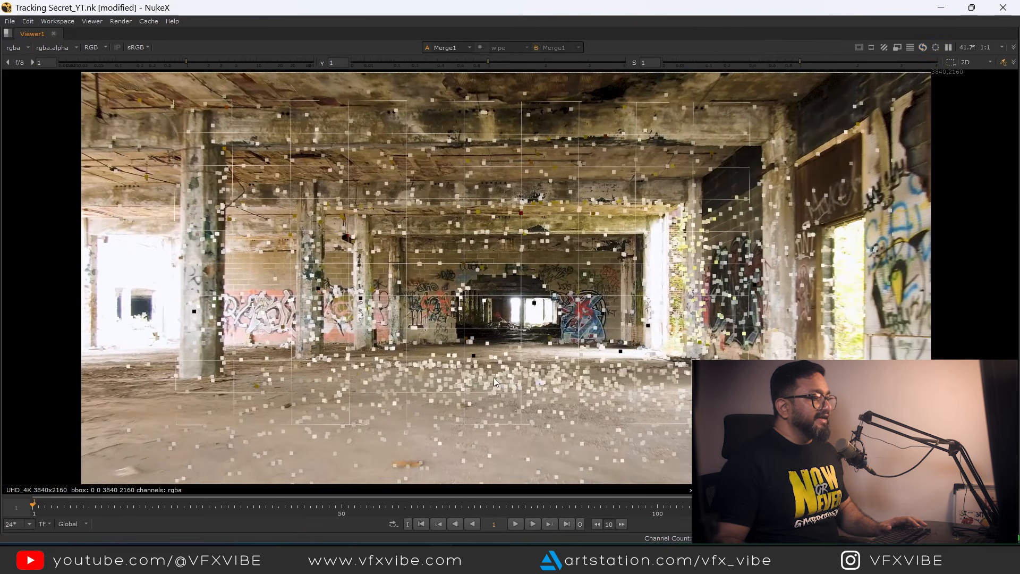
click(516, 524)
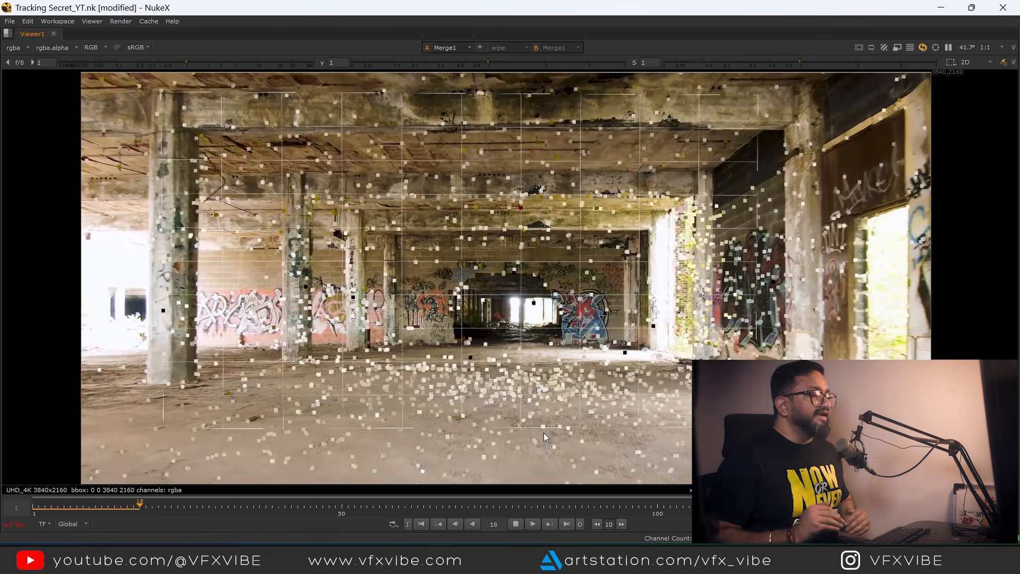
click(515, 524)
- Check the scene in 3D, then add a second Card node below Card1 and connect it to Scene1
key(Tab)
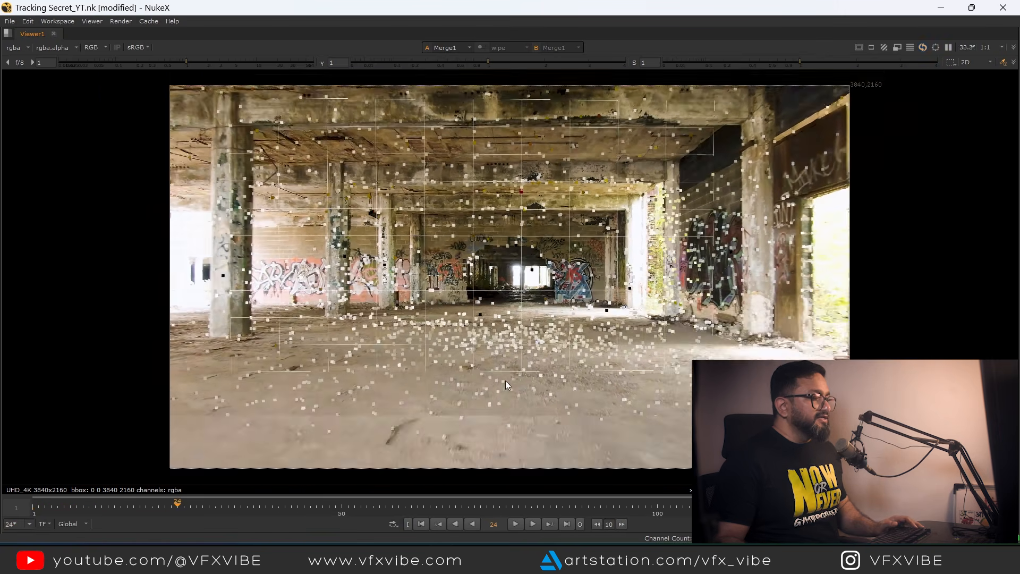
drag(541, 373, 482, 368)
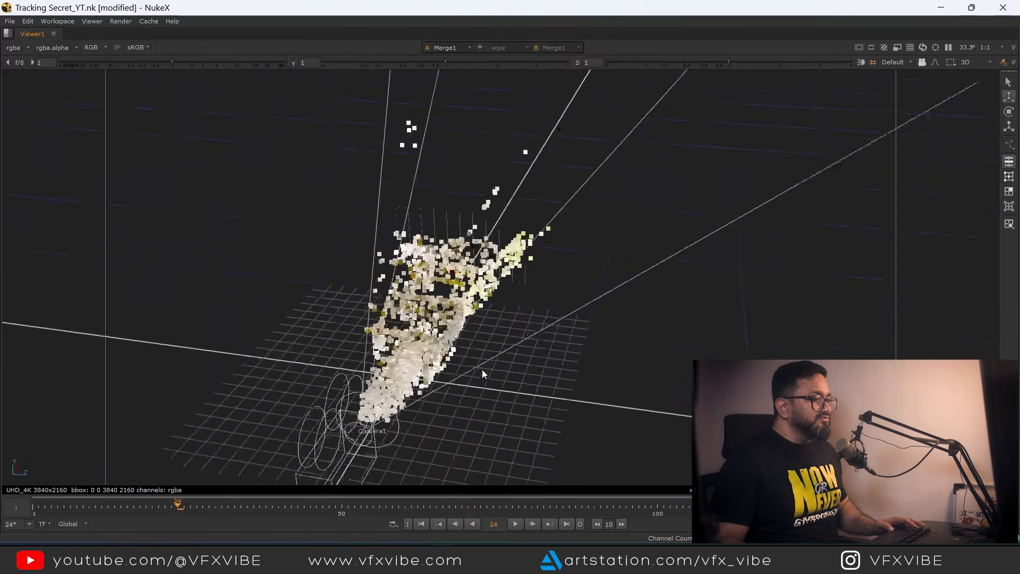
key(space)
scroll(438, 418, down, 4)
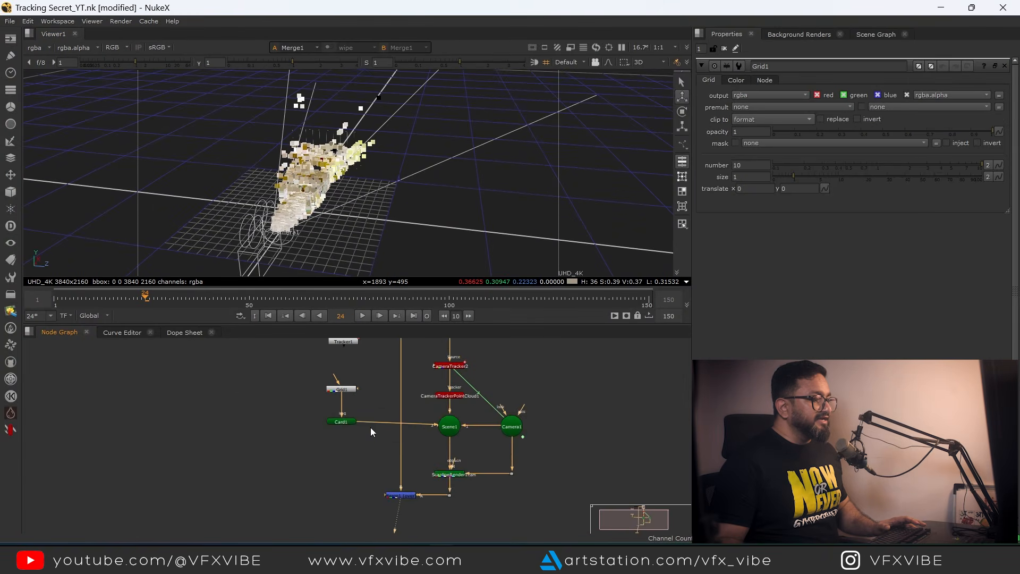
click(344, 426)
scroll(356, 445, up, 3)
click(343, 439)
key(Tab)
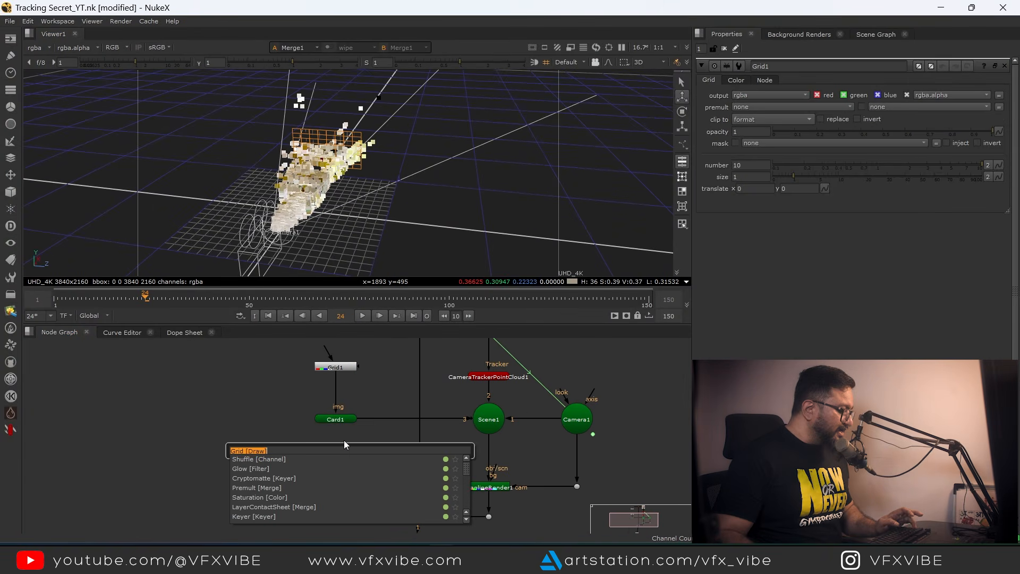
text(card)
key(Return)
scroll(342, 445, up, 2)
drag(375, 461, 295, 450)
- Lay Card2 flat as a floor plane by setting its x rotation to -90
scroll(310, 235, up, 5)
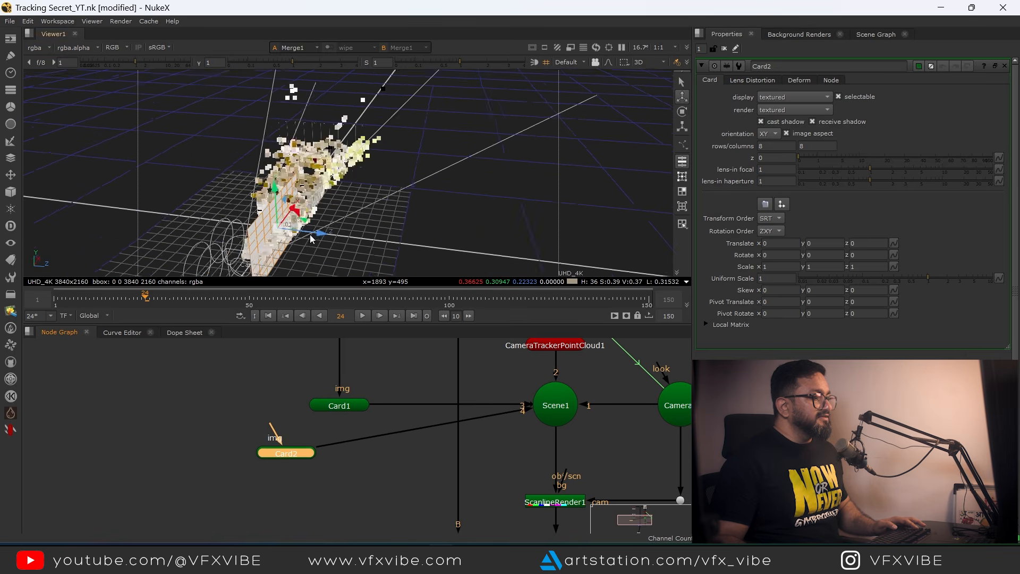
drag(366, 221, 419, 174)
scroll(445, 175, up, 1)
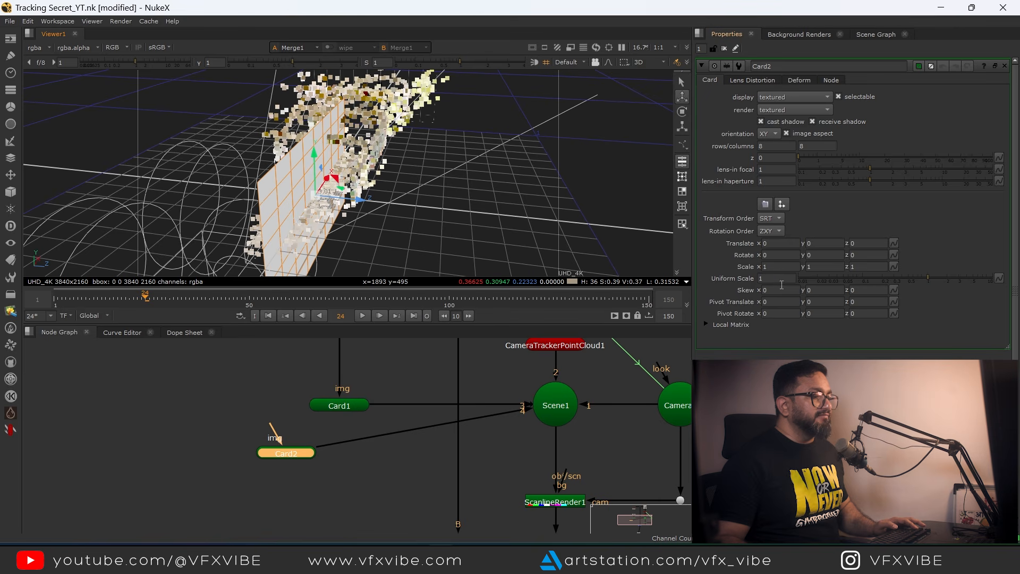
click(777, 255)
text(-90)
key(Return)
- Set Card2's x scale to 7 so it stretches along the floor points
drag(487, 214, 329, 228)
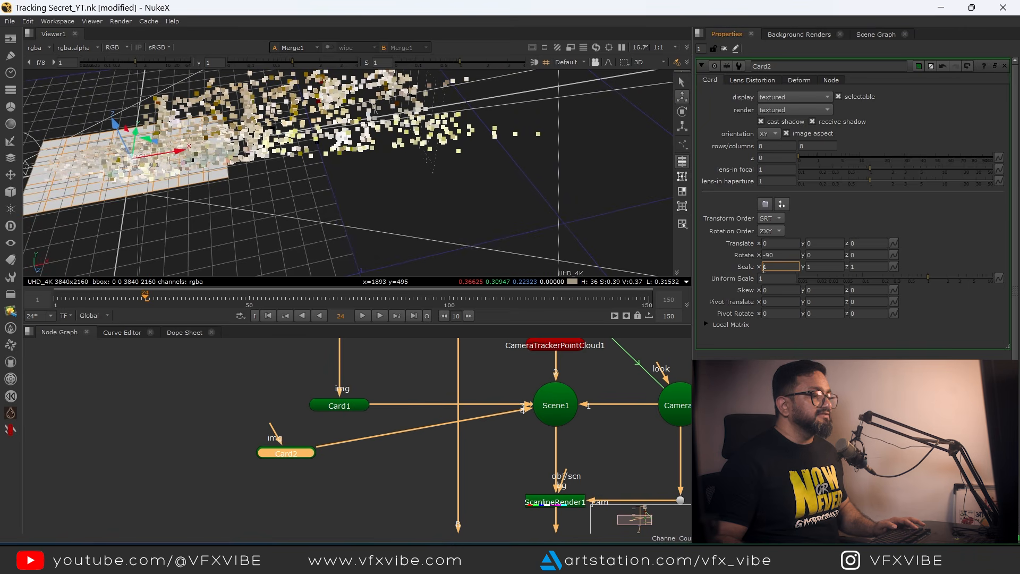
scroll(767, 267, up, 6)
scroll(481, 206, down, 3)
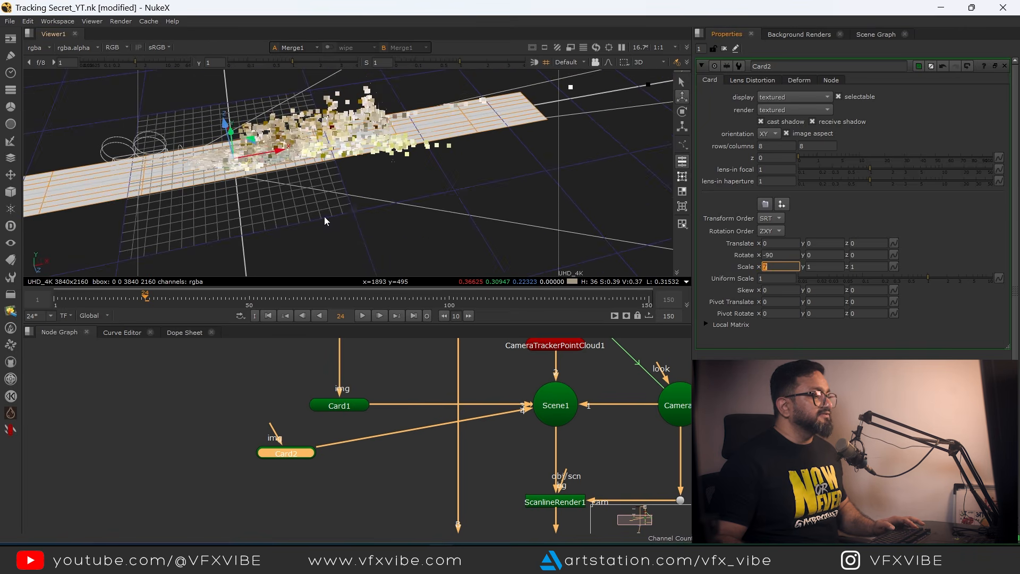
drag(325, 221, 371, 239)
drag(328, 197, 345, 180)
key(ctrl+z)
drag(409, 187, 349, 229)
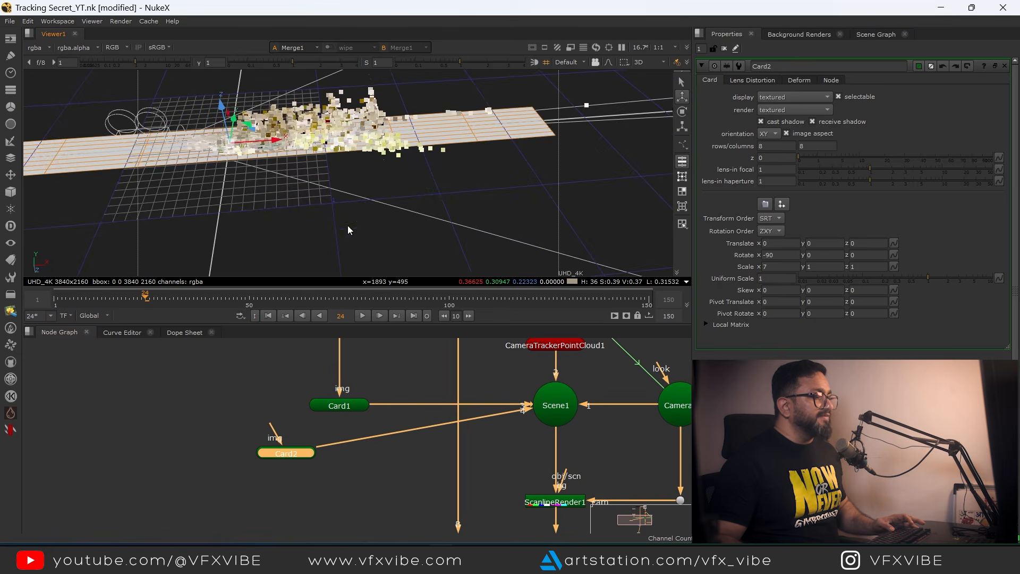
- Play the merged grid cards over the warehouse plate from frame 24 in an enlarged viewer and stop at frame 39
click(295, 452)
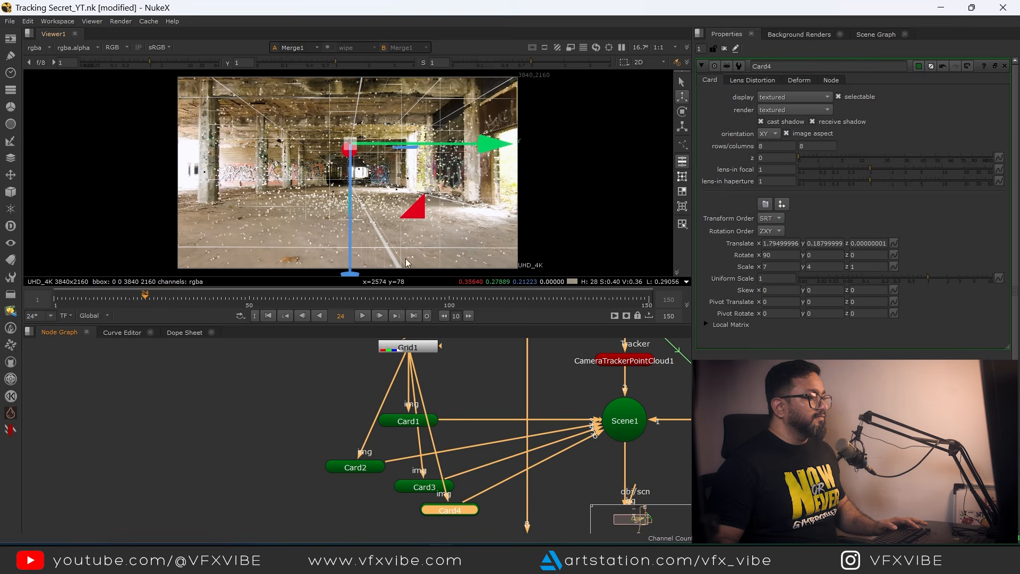
drag(490, 230, 503, 218)
key(space)
drag(637, 288, 574, 278)
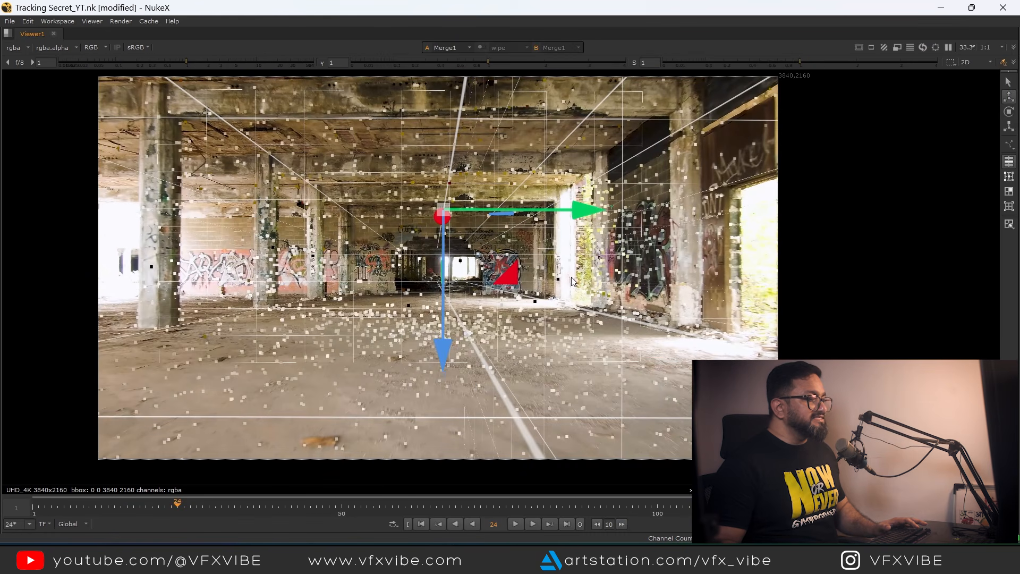
click(515, 523)
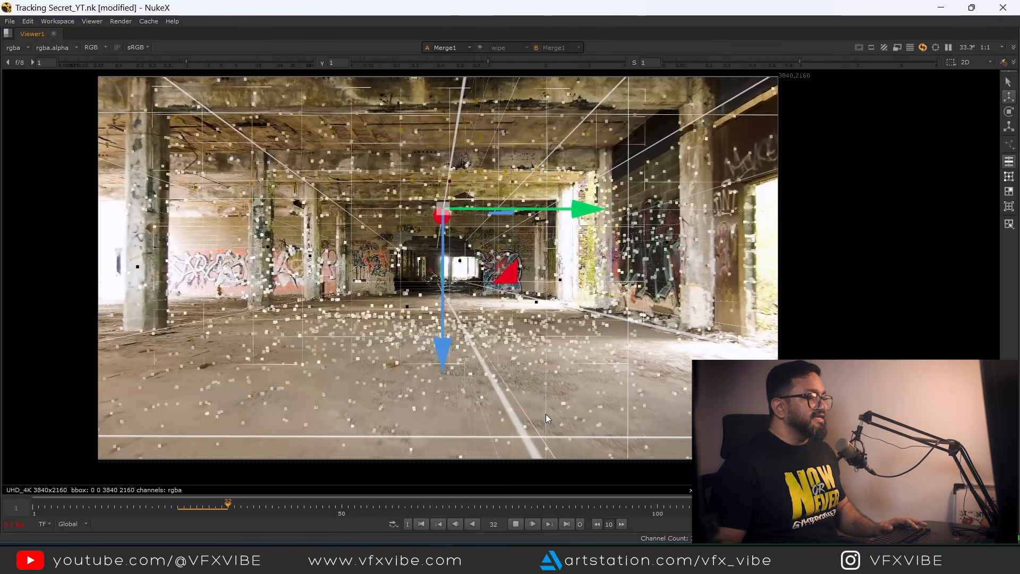
click(516, 523)
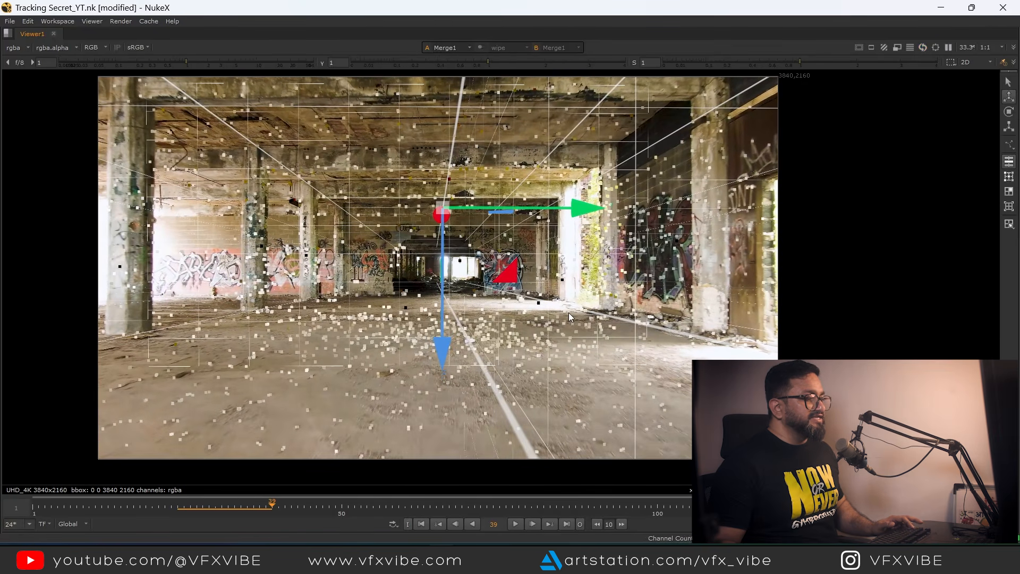
- Inspect the grid cards against the point cloud in the 3D perspective view and switch to the front view
key(Tab)
drag(573, 328, 777, 212)
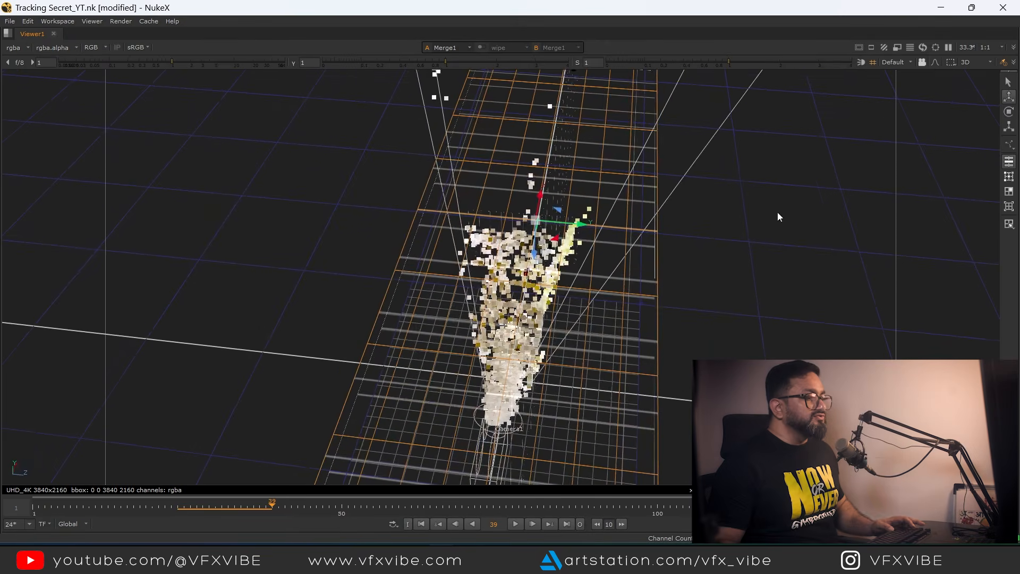
click(989, 62)
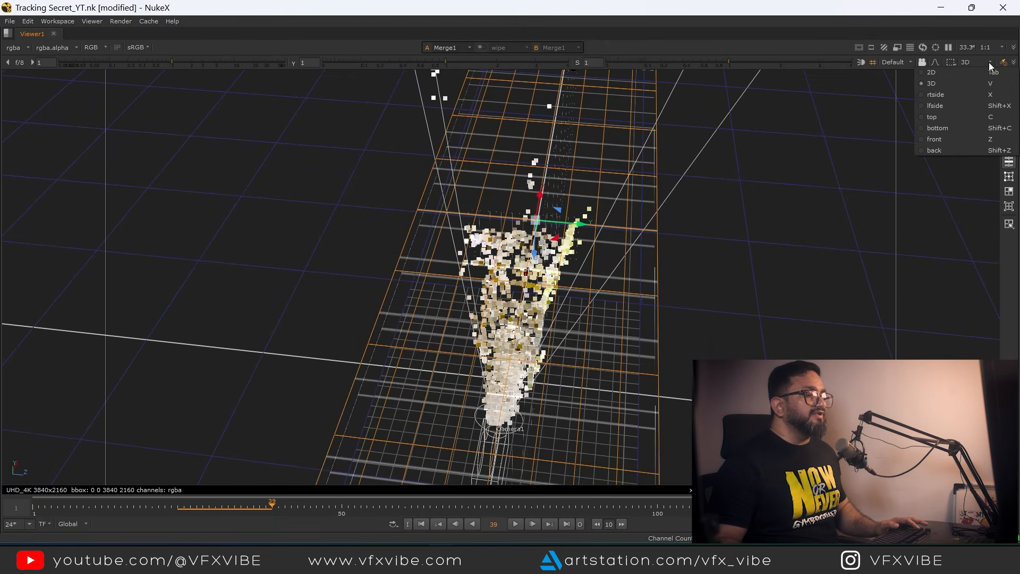
click(942, 141)
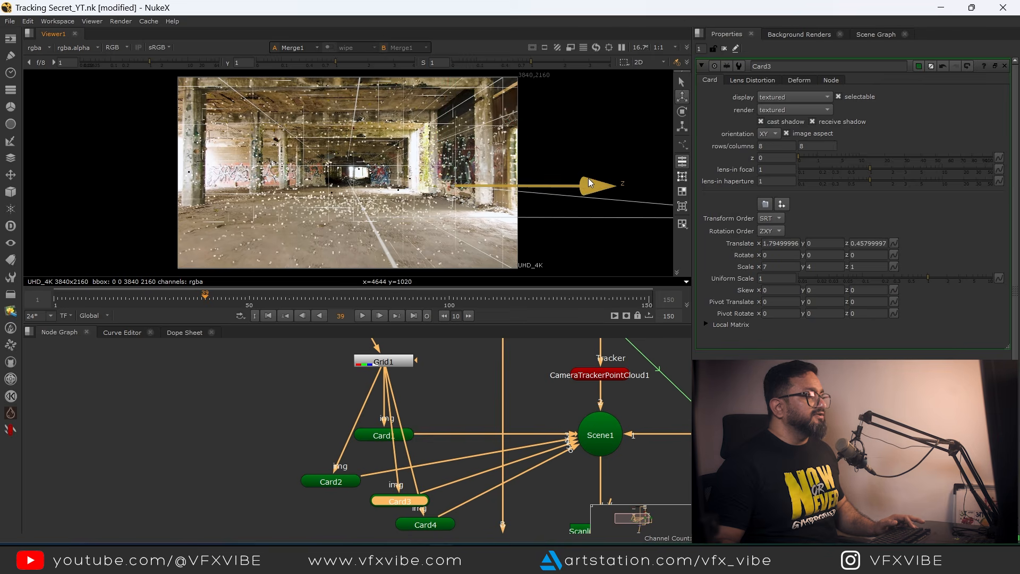
- Compare Card3 in 3D and 2D, and play the merged cards over the plate up to frame 97
key(Tab)
key(Tab)
key(l)
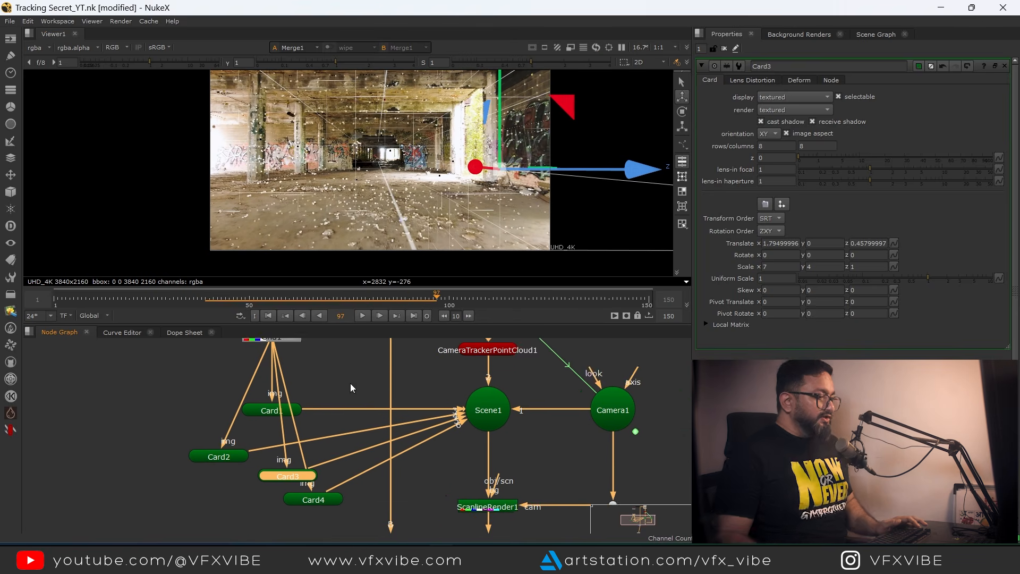
drag(433, 477, 364, 482)
drag(469, 444, 424, 455)
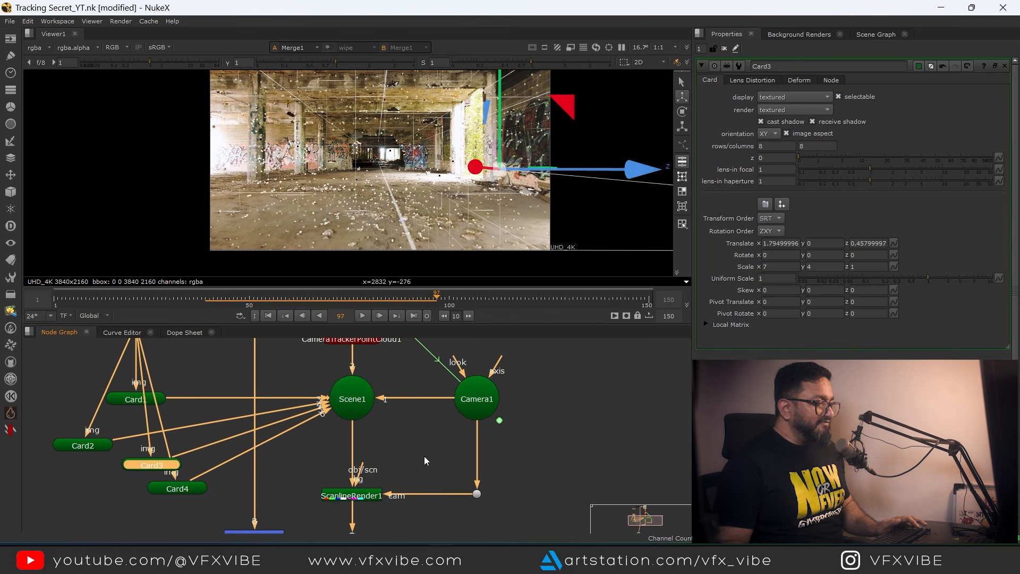
- Add a WriteGeo node beside Camera1, feed it from Scene1 and show its output in the viewer
click(424, 455)
key(Tab)
text(write)
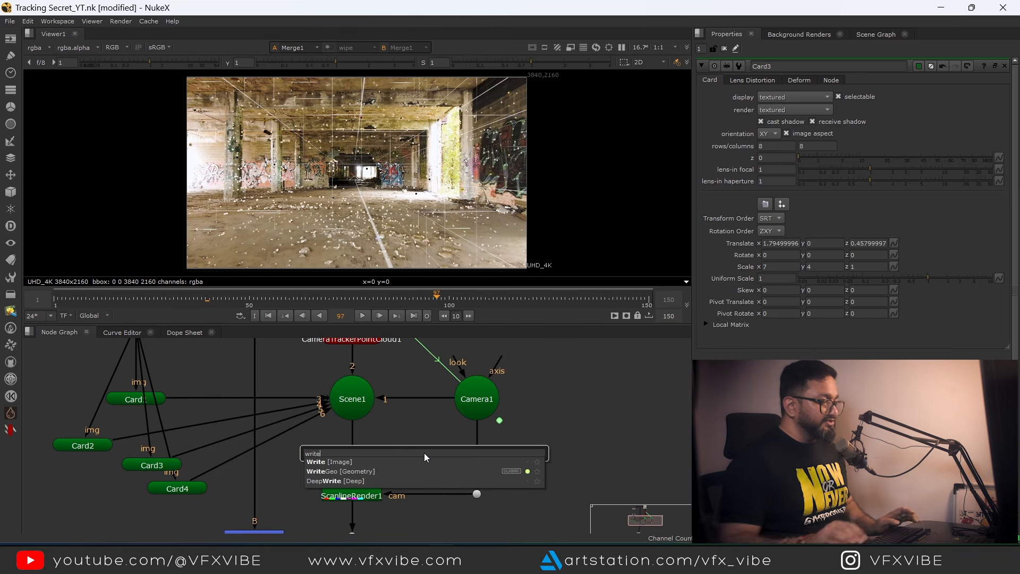
key(Down)
key(Return)
scroll(412, 434, up, 2)
drag(415, 434, 347, 402)
drag(423, 455, 610, 441)
drag(600, 457, 545, 472)
scroll(531, 467, up, 2)
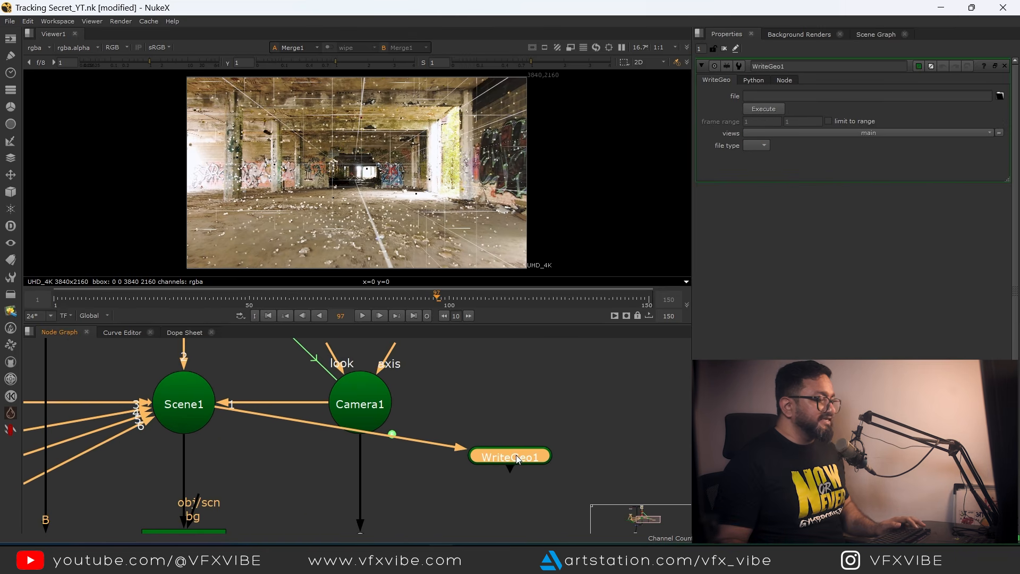
key(1)
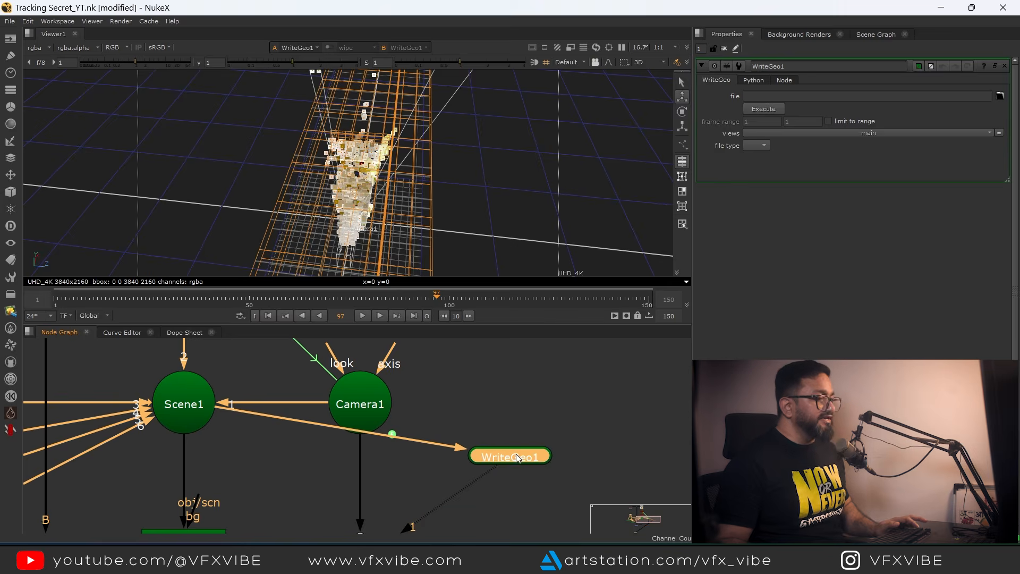
- Set WriteGeo1's output file to NukeCam_YT.fbx in the Camera Export folder
click(1000, 96)
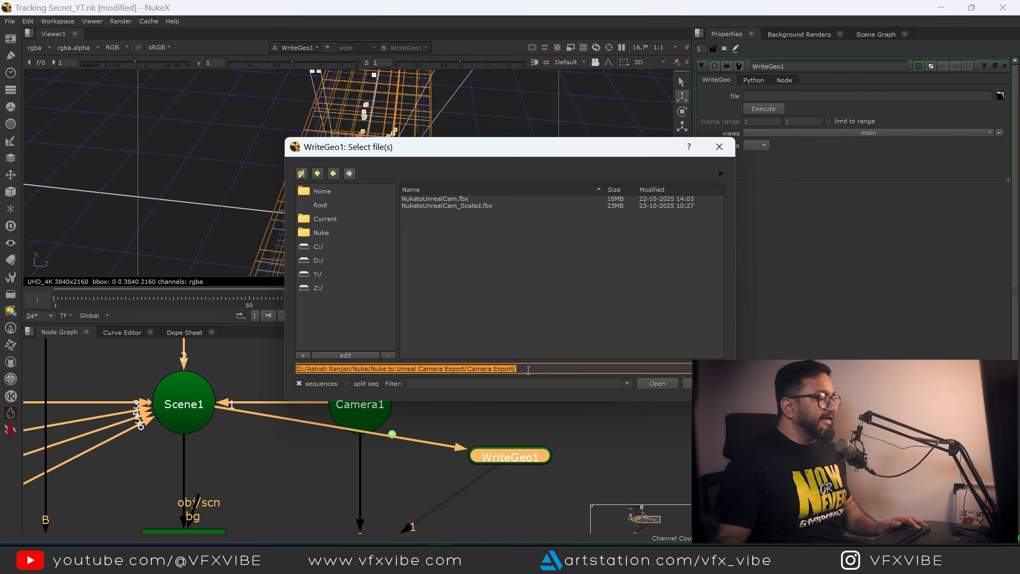
click(531, 368)
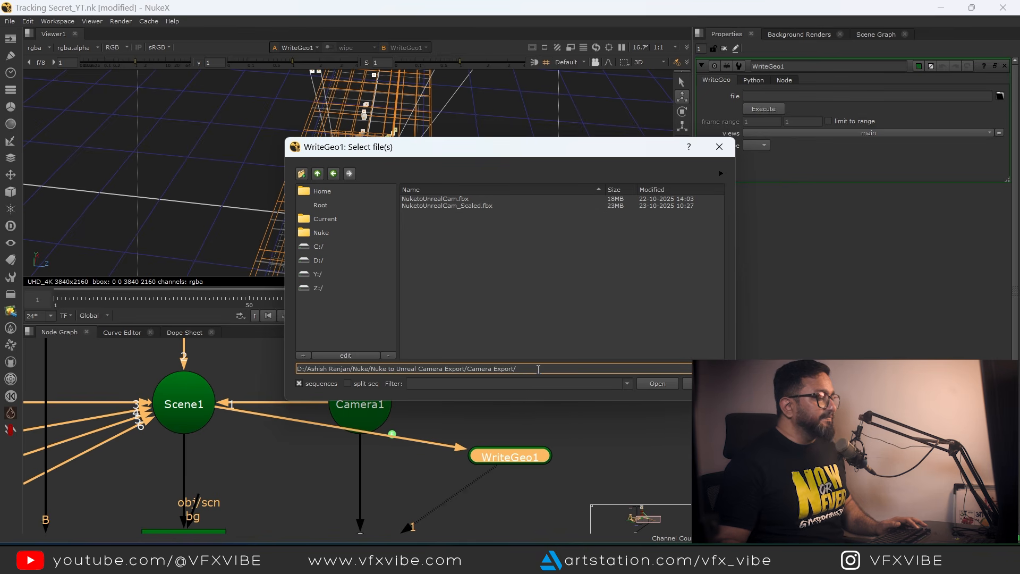
text(NukeCam_YT.)
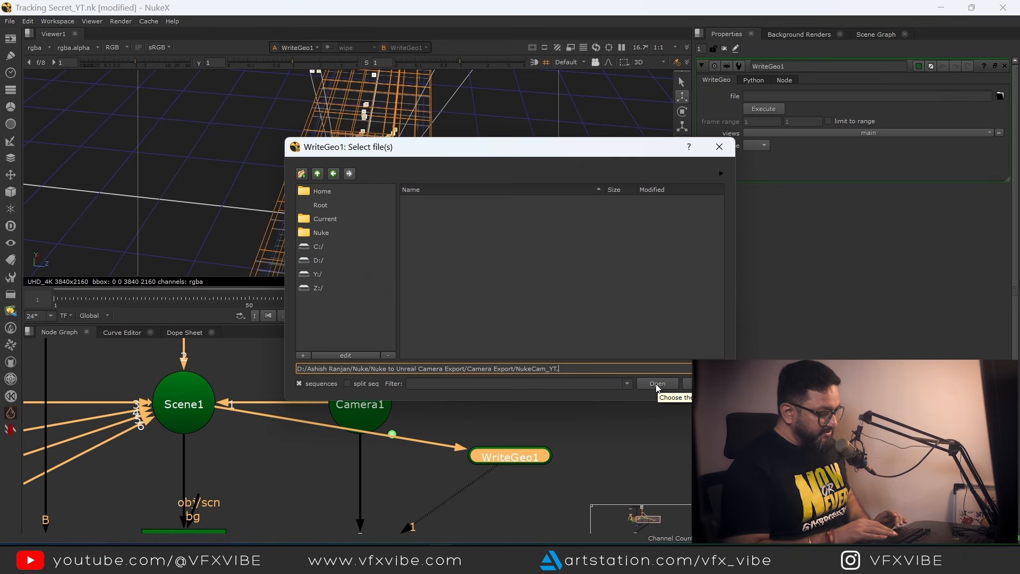
click(657, 383)
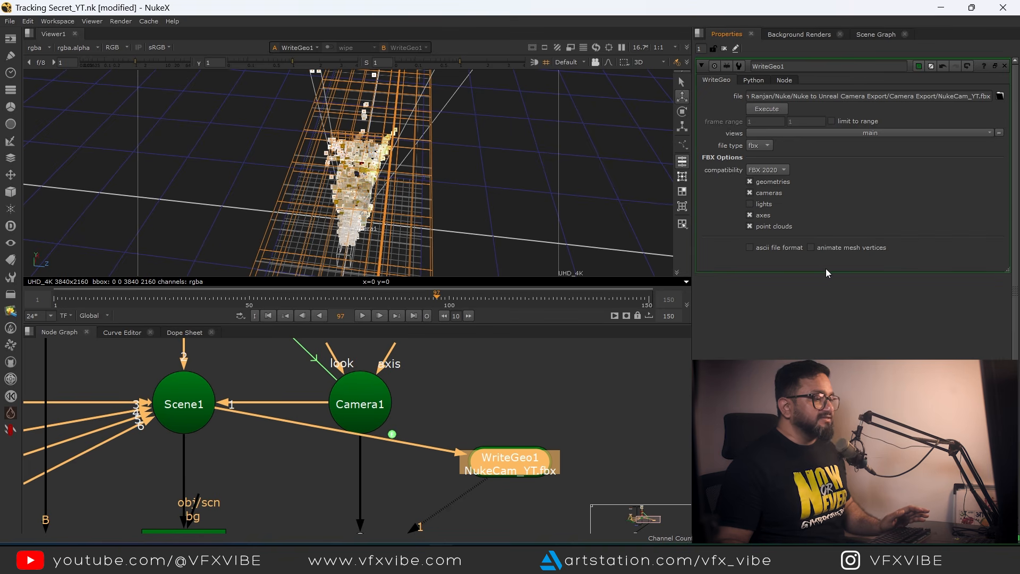
- Execute the FBX 2020 export for the shot's 150 frames with geometries, cameras, axes and point clouds included
click(766, 109)
click(509, 259)
click(507, 273)
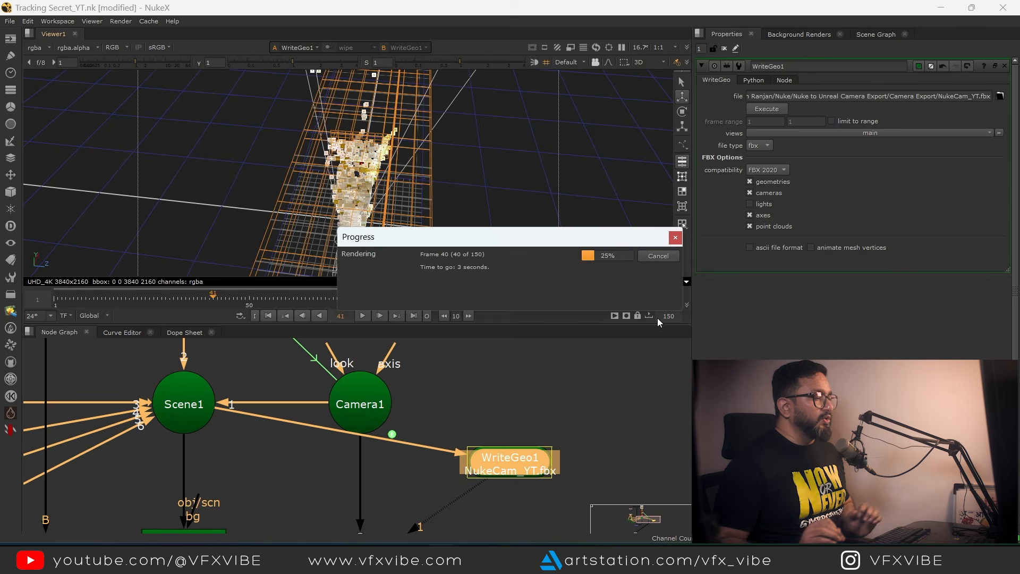
drag(609, 425, 565, 416)
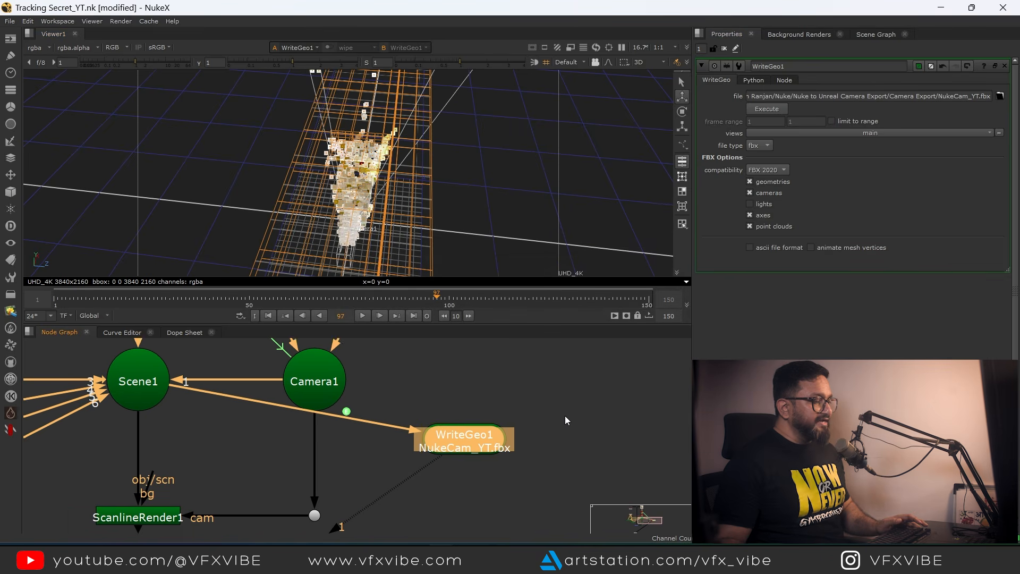
click(570, 411)
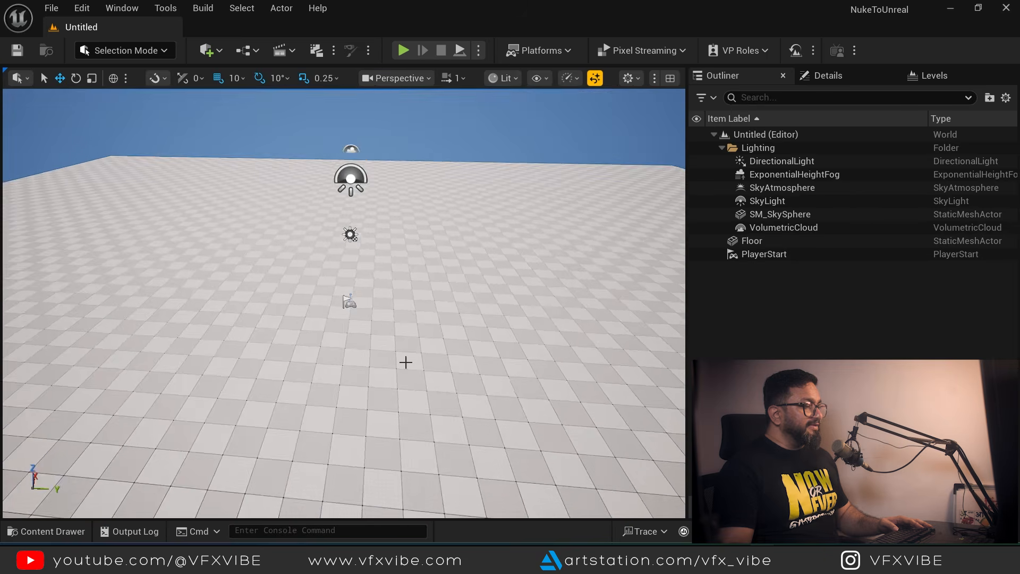
- Switch to Unreal Engine, create a folder named Asset_YT under Content and open it
drag(406, 363, 406, 276)
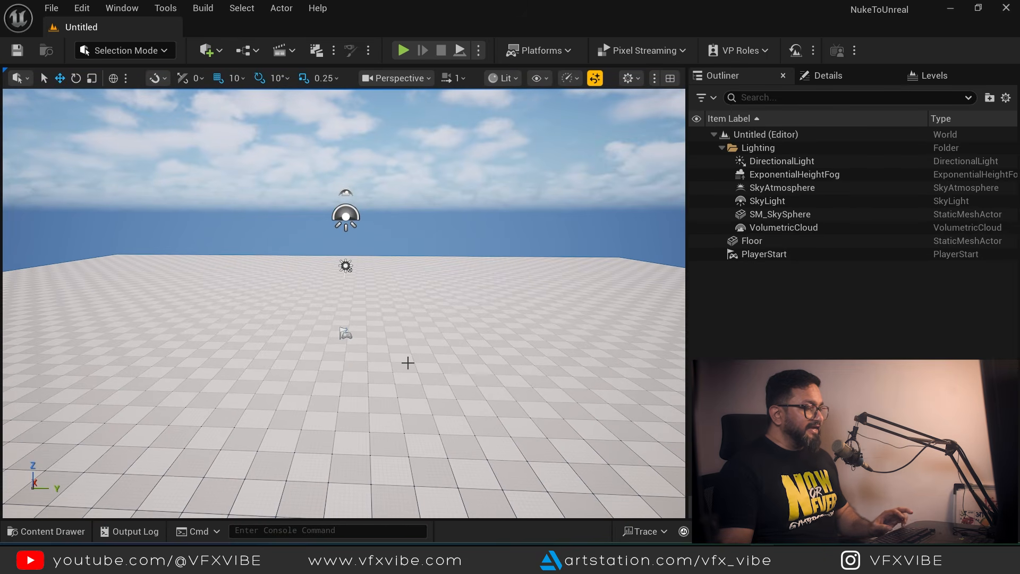
key(ctrl+space)
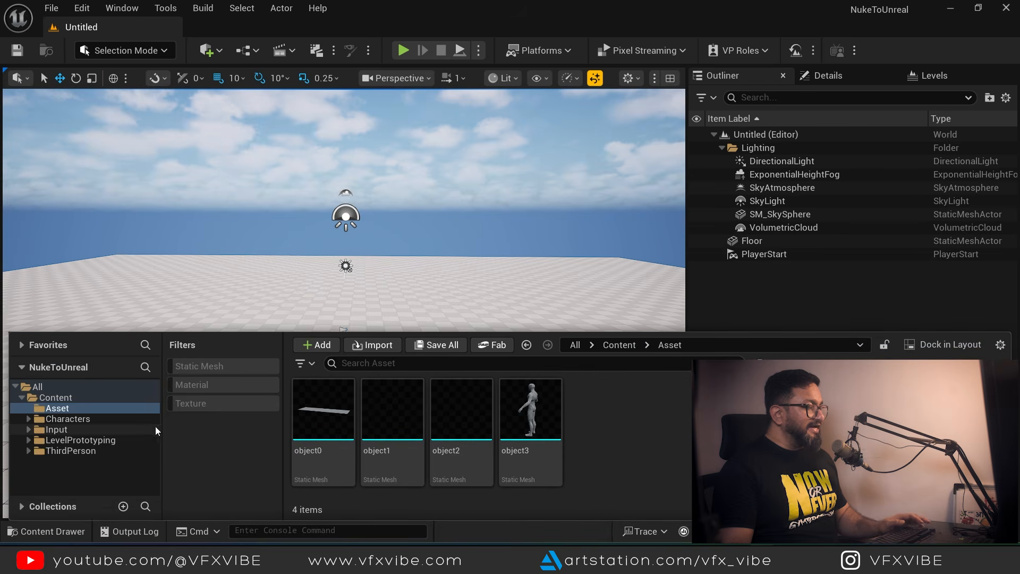
click(61, 398)
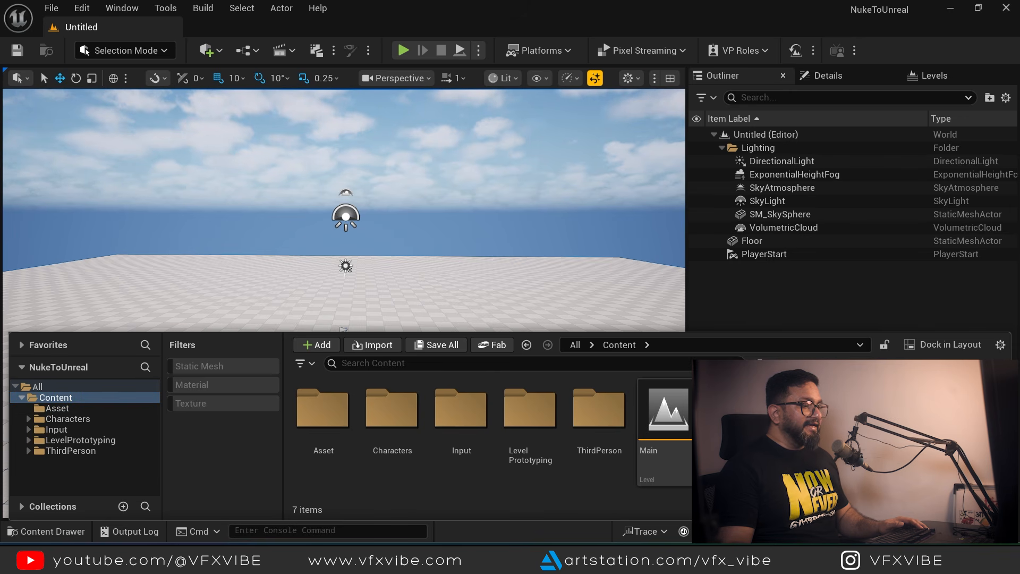
right_click(828, 367)
click(871, 229)
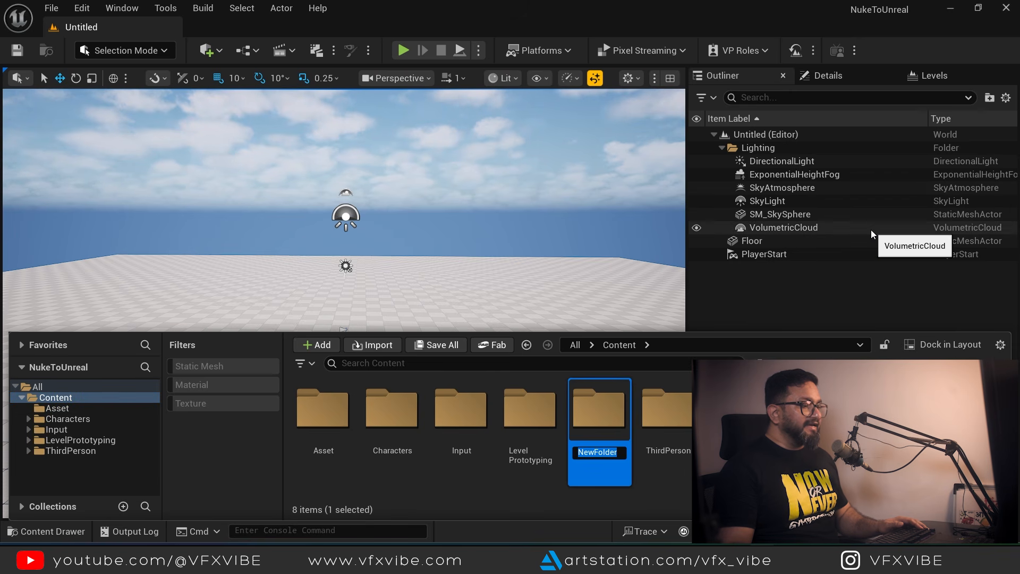
text(Asset)
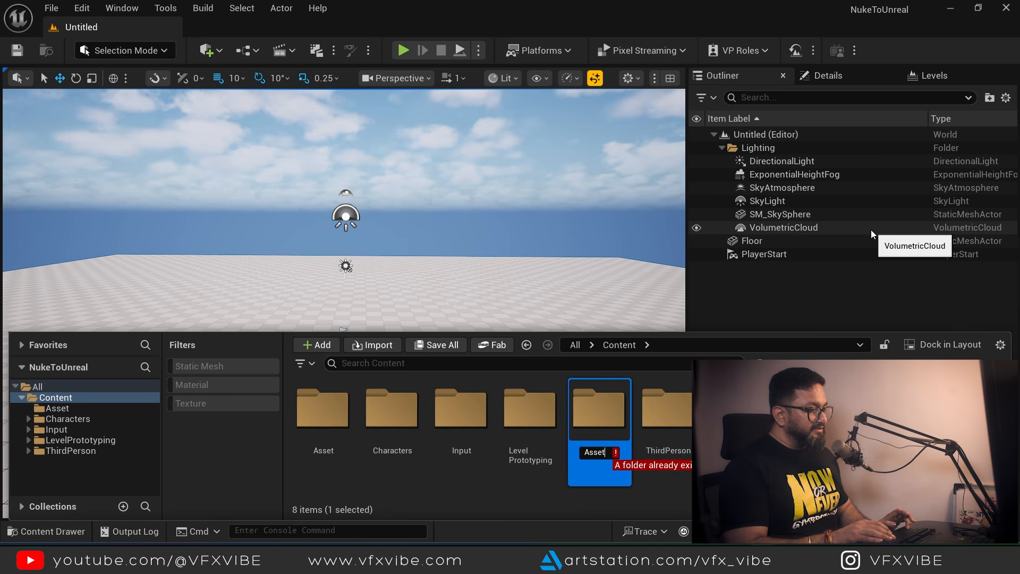
text(_YT)
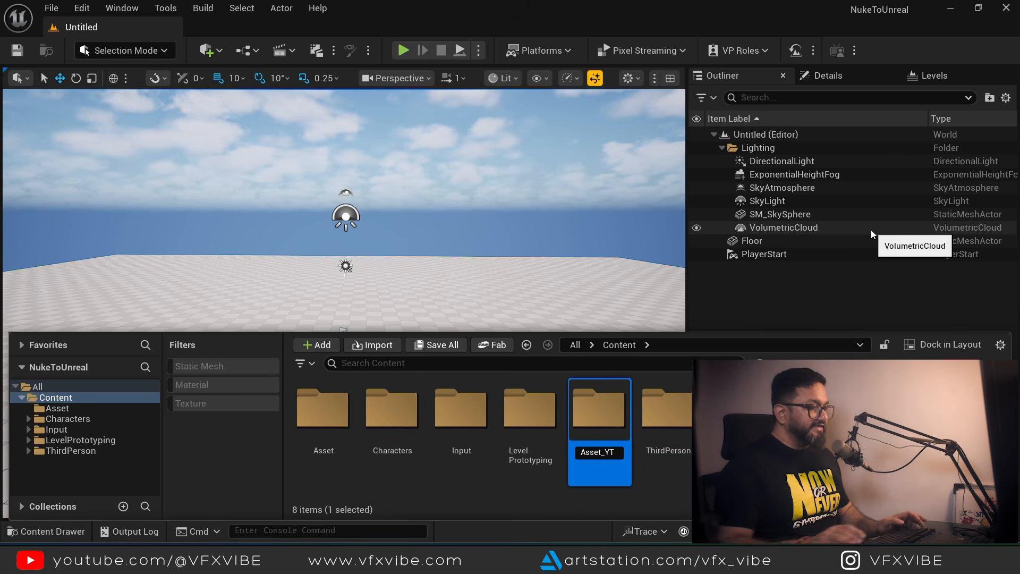
key(Return)
key(Return)
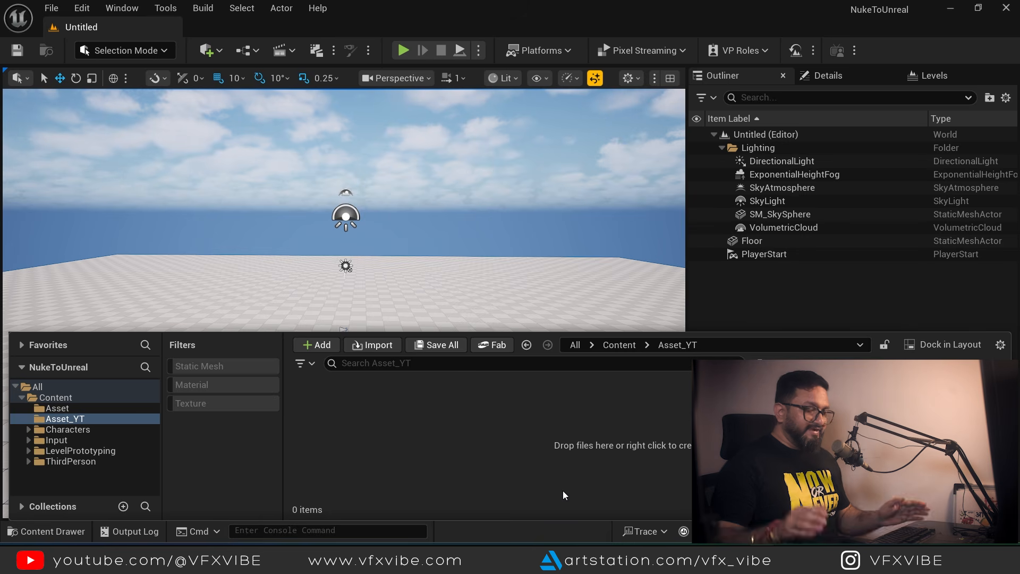
- Import NukeCam_YT.fbx from the Camera Export folder into Asset_YT with Combine Static Meshes disabled
mouse_move(558, 557)
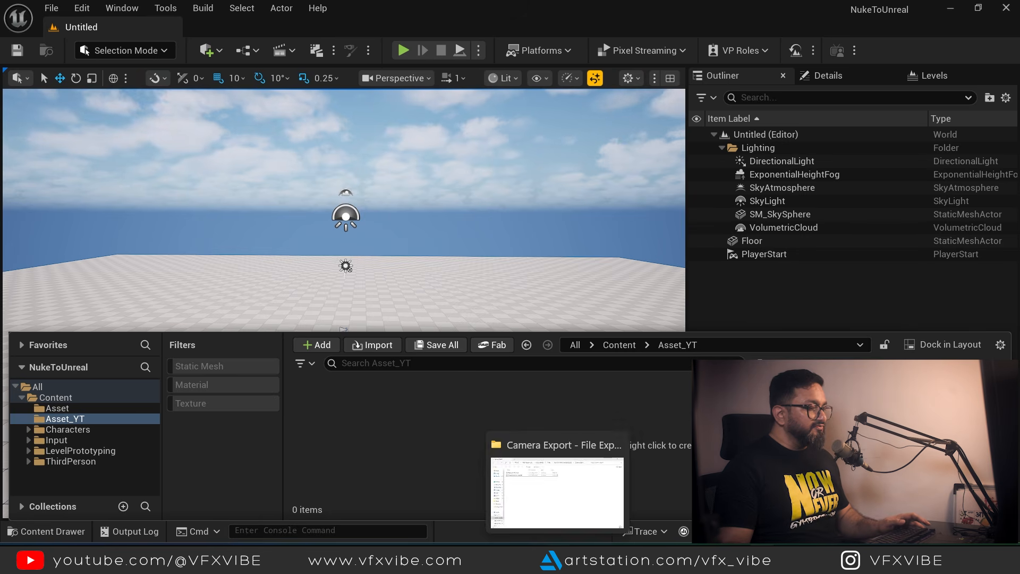
click(560, 516)
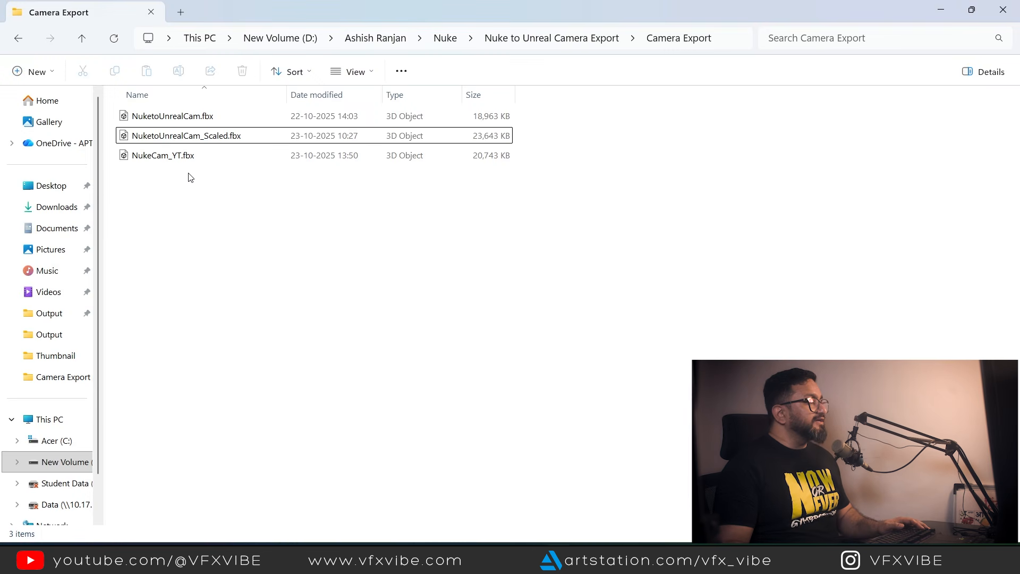
click(175, 157)
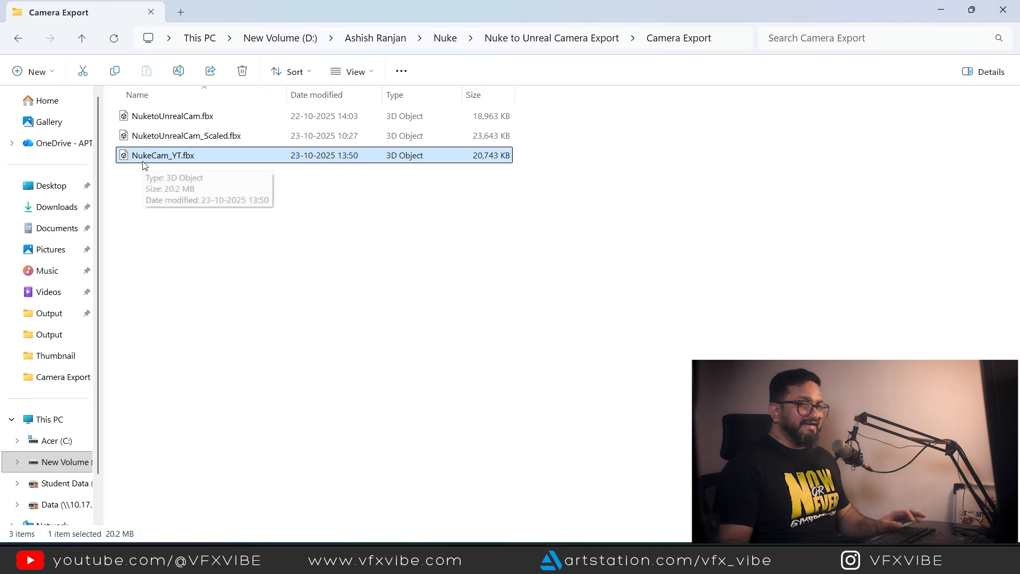
drag(144, 167, 601, 455)
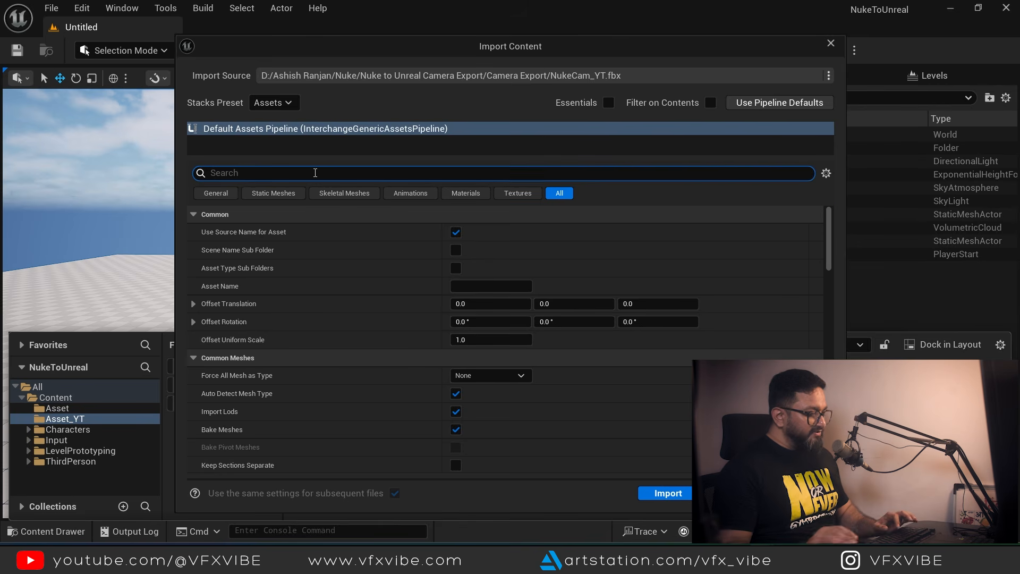
click(315, 173)
text(combi)
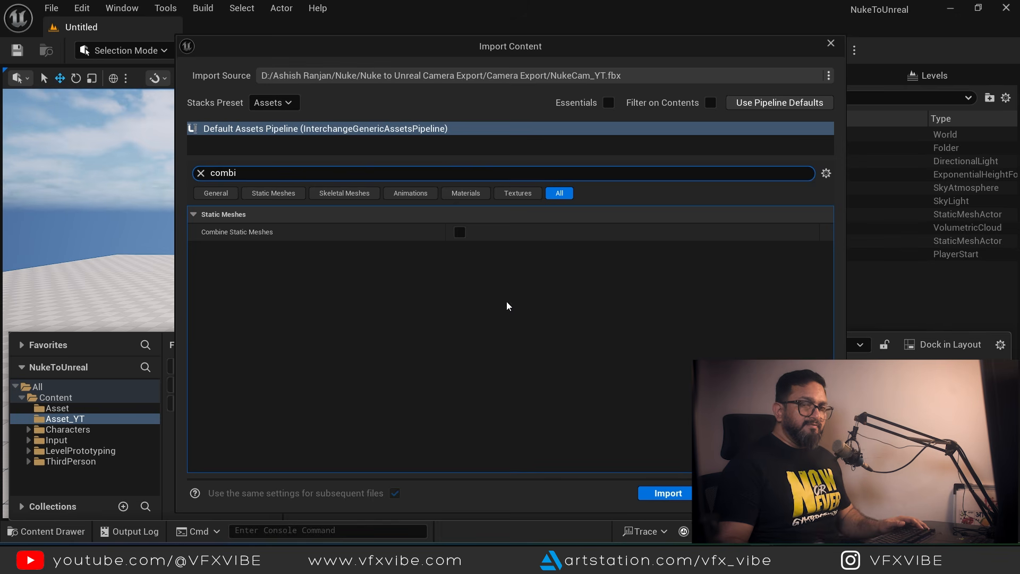
click(664, 492)
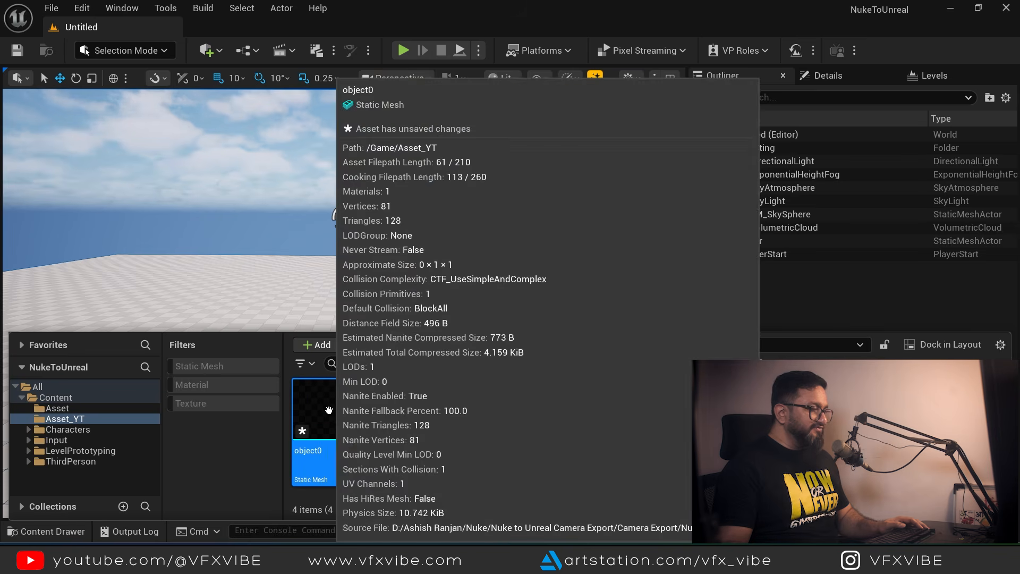
- Place the four imported static meshes in the level and examine their size against the floor
drag(329, 417, 365, 271)
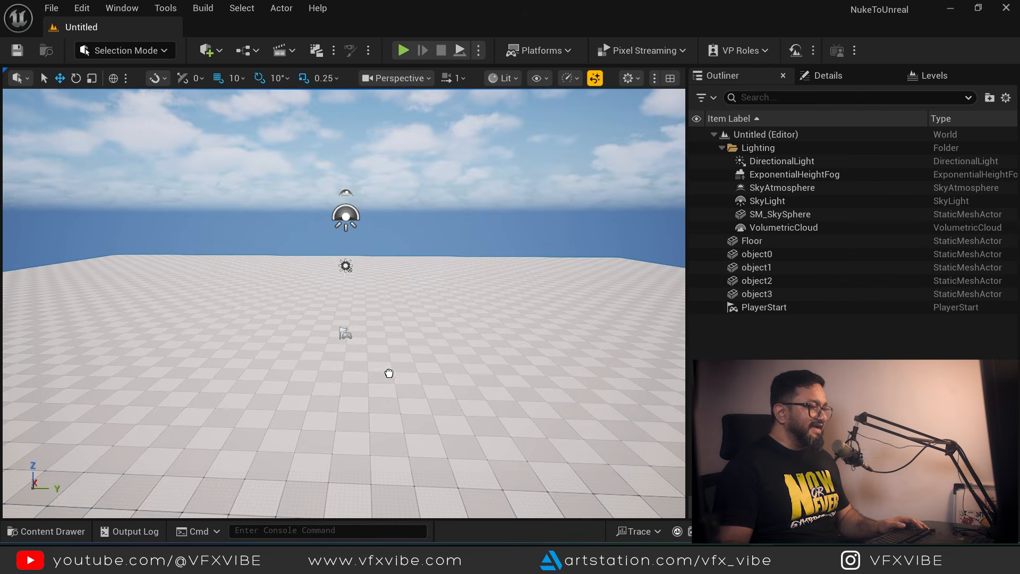
drag(391, 379, 391, 381)
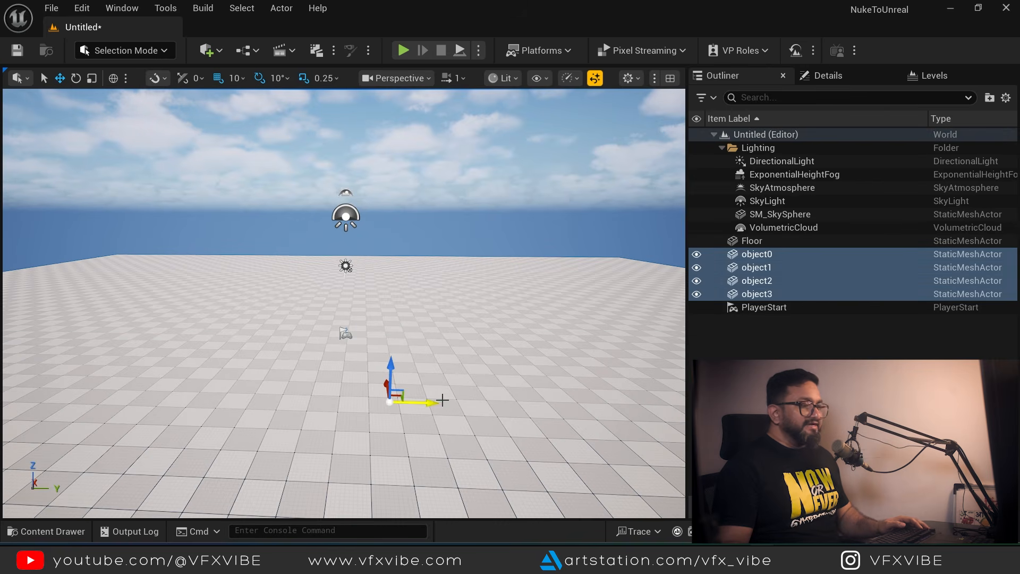
key(f)
drag(439, 357, 266, 350)
scroll(425, 364, down, 8)
drag(405, 371, 542, 404)
scroll(492, 338, up, 4)
scroll(492, 338, down, 3)
scroll(492, 339, up, 4)
scroll(492, 338, down, 2)
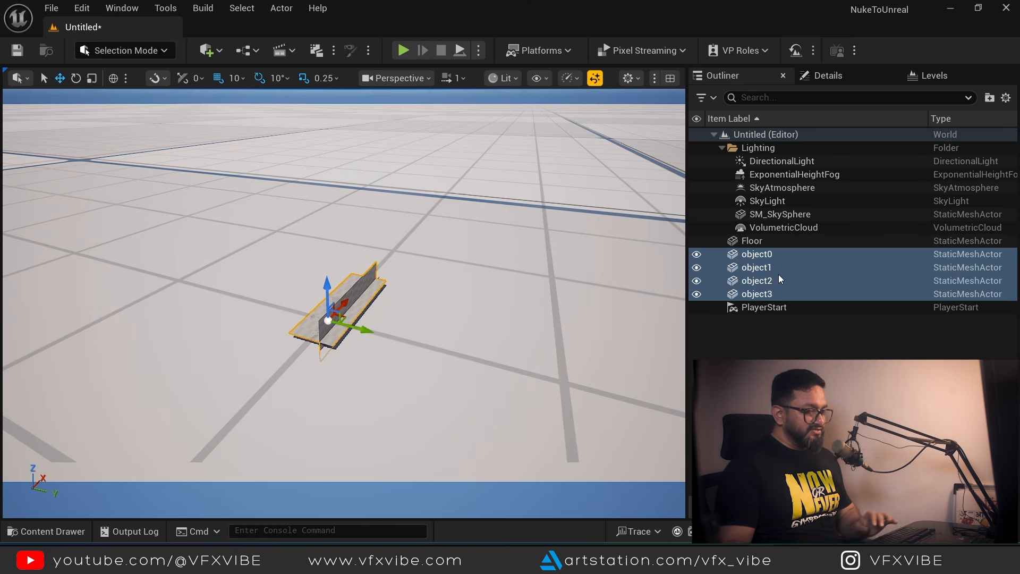
- Delete the four imported meshes from the level and their assets from the Asset_YT folder
key(Delete)
key(ctrl+space)
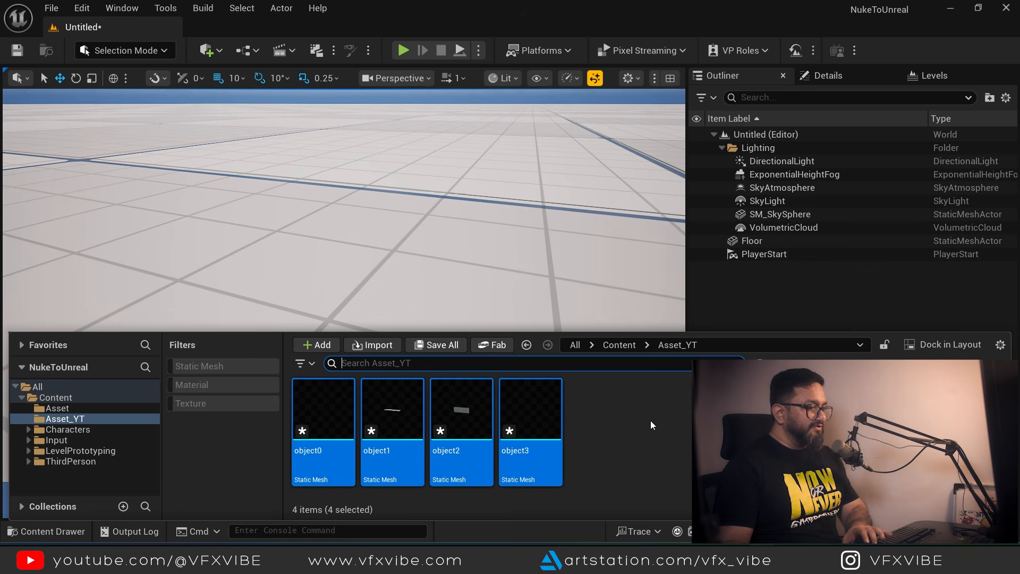
key(Delete)
click(472, 491)
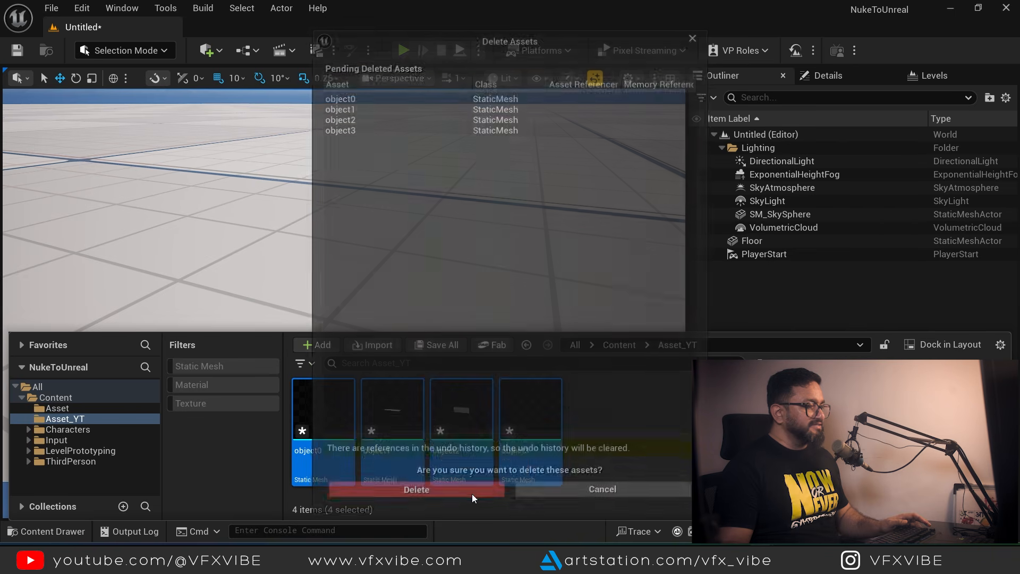
- Place the SKM_Manny_Simple mannequin from Characters/Mannequins/Meshes on the floor as a scale reference
click(29, 429)
click(36, 440)
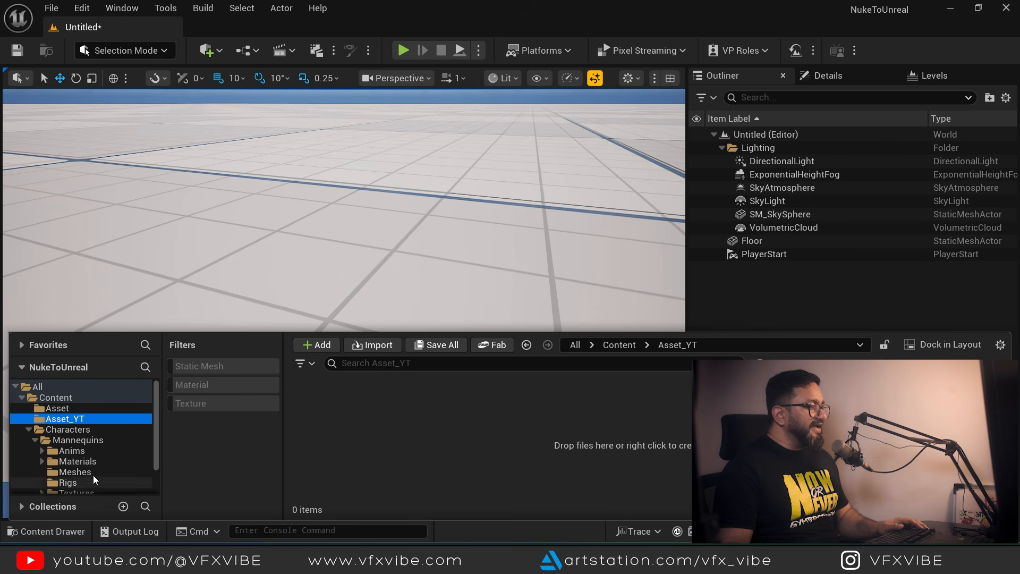
scroll(92, 469, down, 1)
click(75, 450)
drag(391, 414, 394, 274)
scroll(398, 287, down, 8)
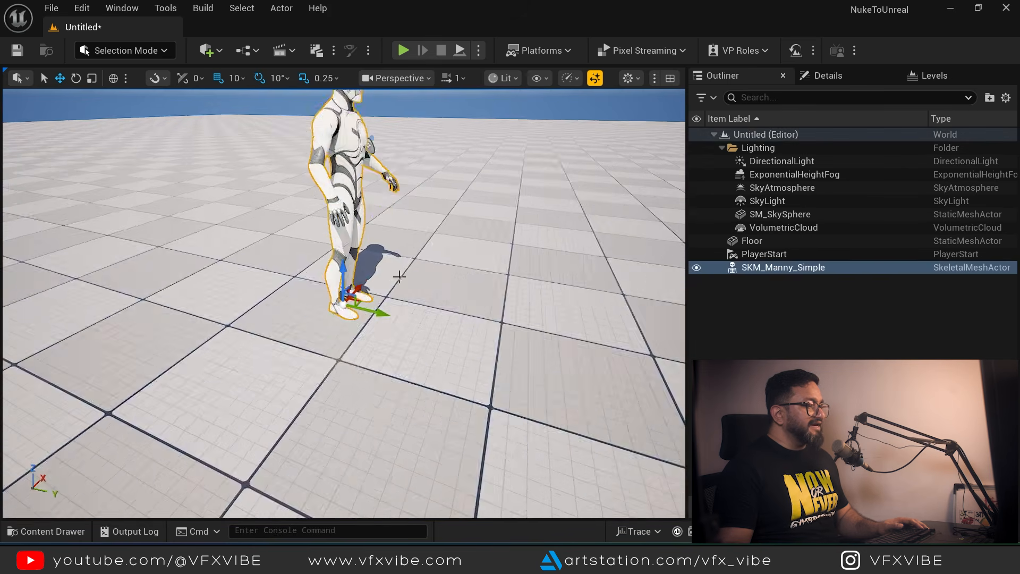
scroll(396, 363, down, 3)
scroll(397, 364, up, 2)
alt+drag(396, 363, 410, 292)
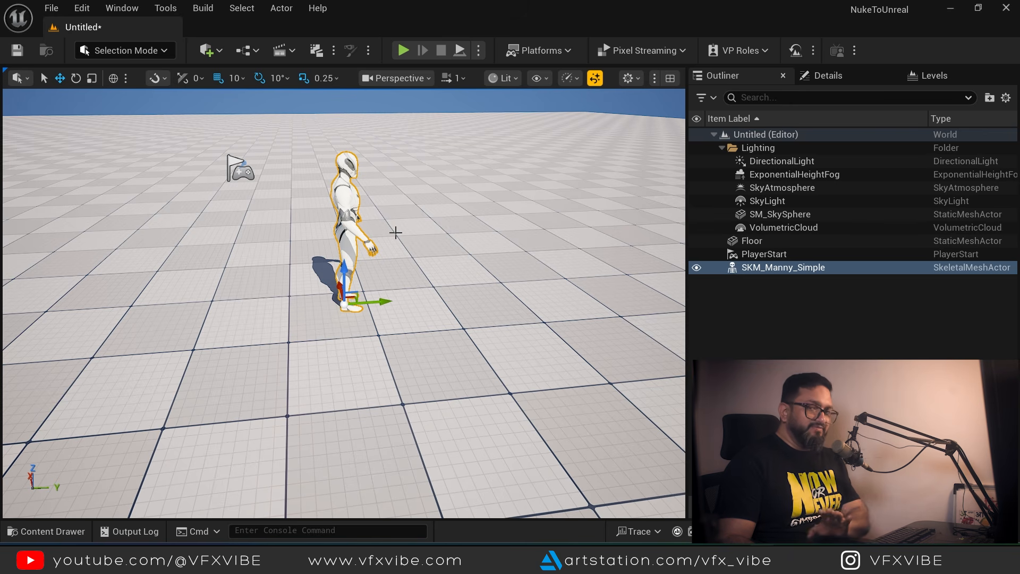
- Switch to NukeX and add a ReadGeo node in the empty graph area beside CameraTracker2
click(947, 9)
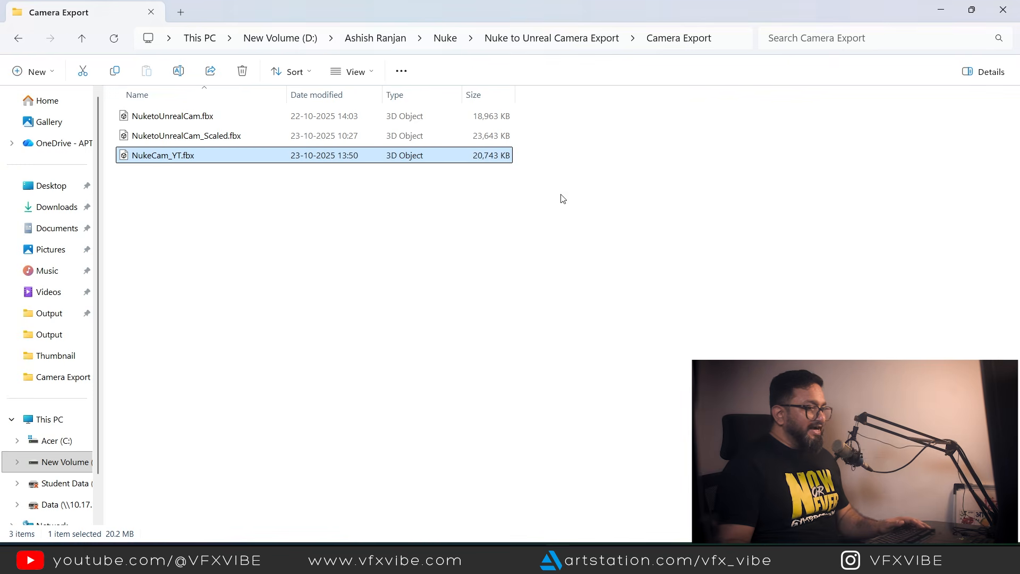
key(alt+Tab)
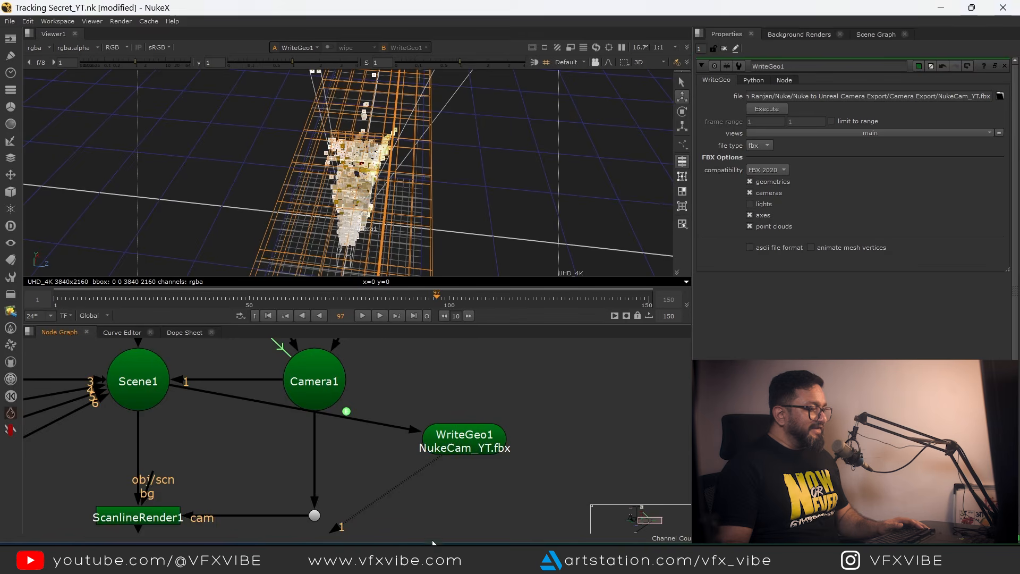
drag(326, 444, 452, 466)
scroll(452, 466, down, 4)
drag(275, 385, 380, 422)
drag(569, 408, 457, 420)
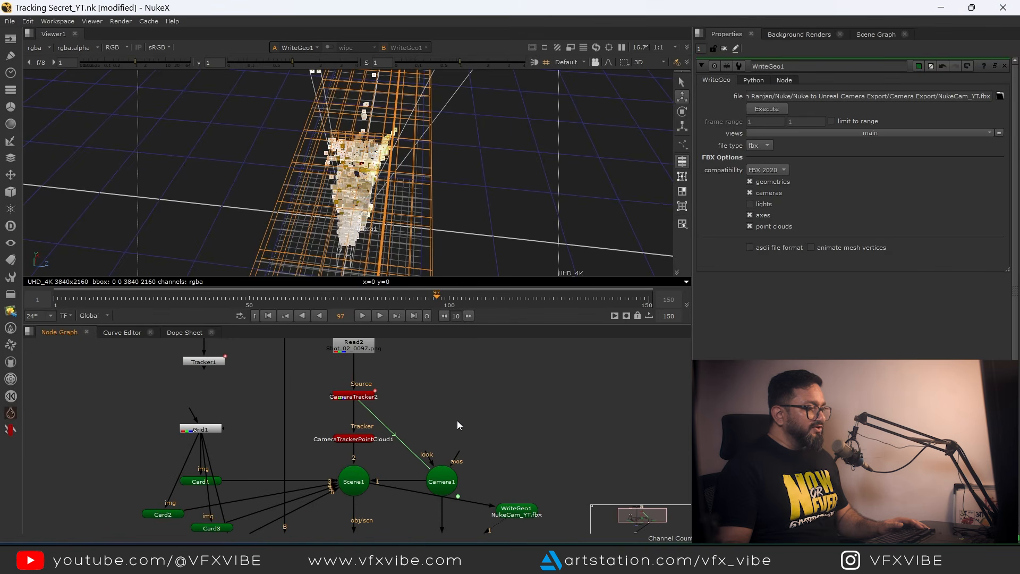
key(Tab)
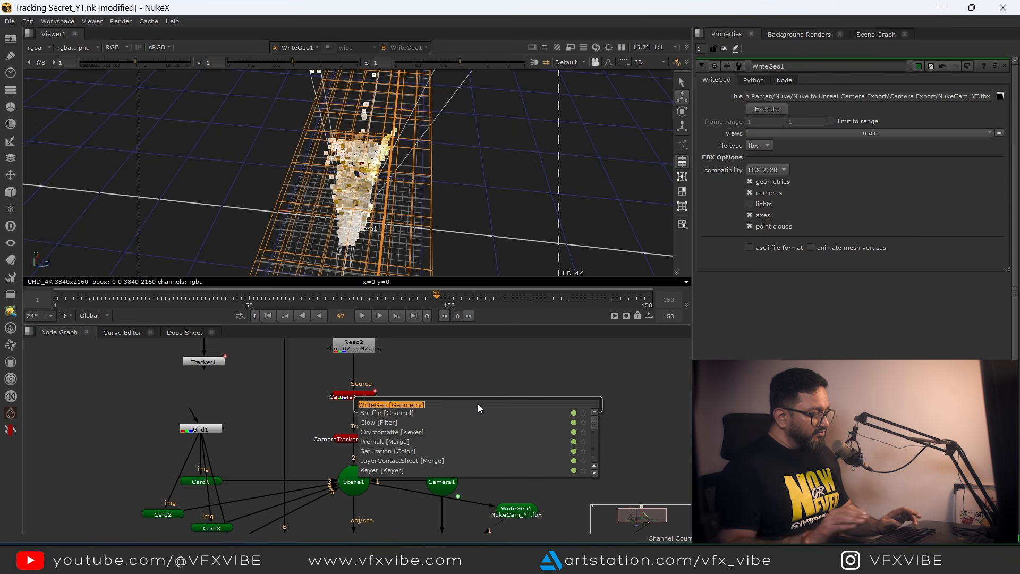
text(read)
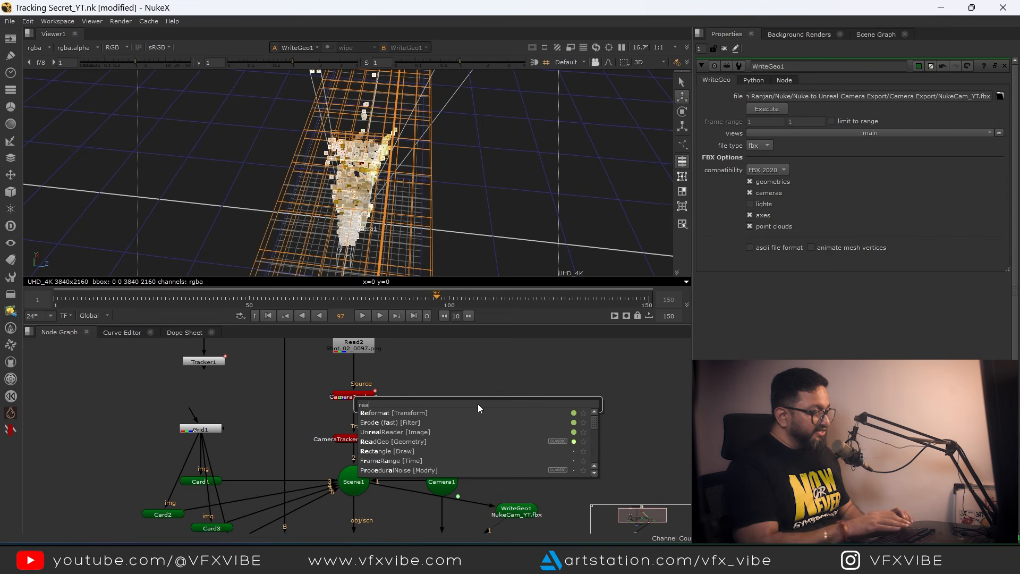
click(386, 432)
scroll(462, 397, up, 8)
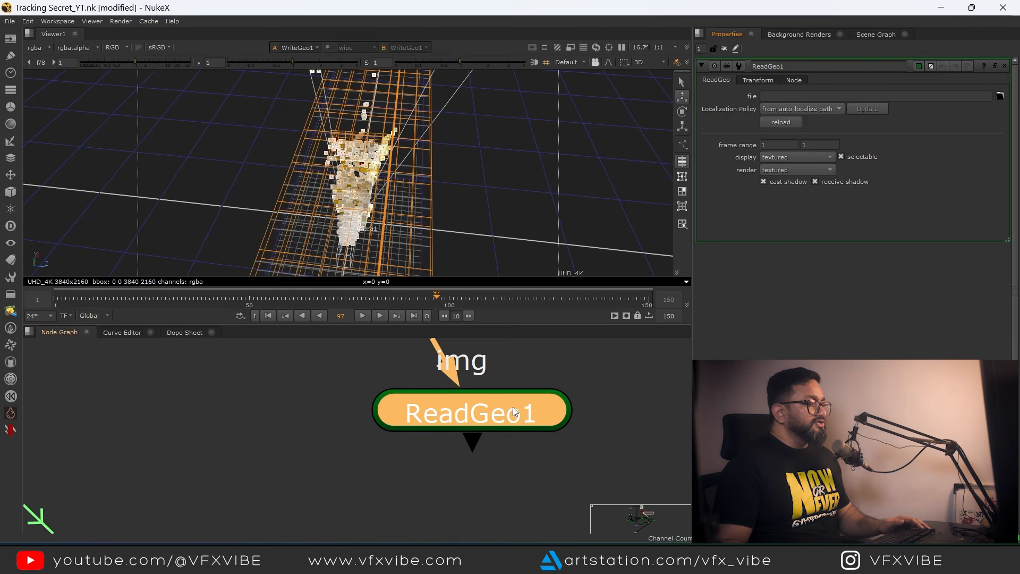
- Load Manny.obj from the Unreal/NukeToUnreal folder into ReadGeo1 and display it in the 3D viewer
click(1000, 96)
key(Return)
scroll(483, 438, down, 3)
key(1)
click(420, 384)
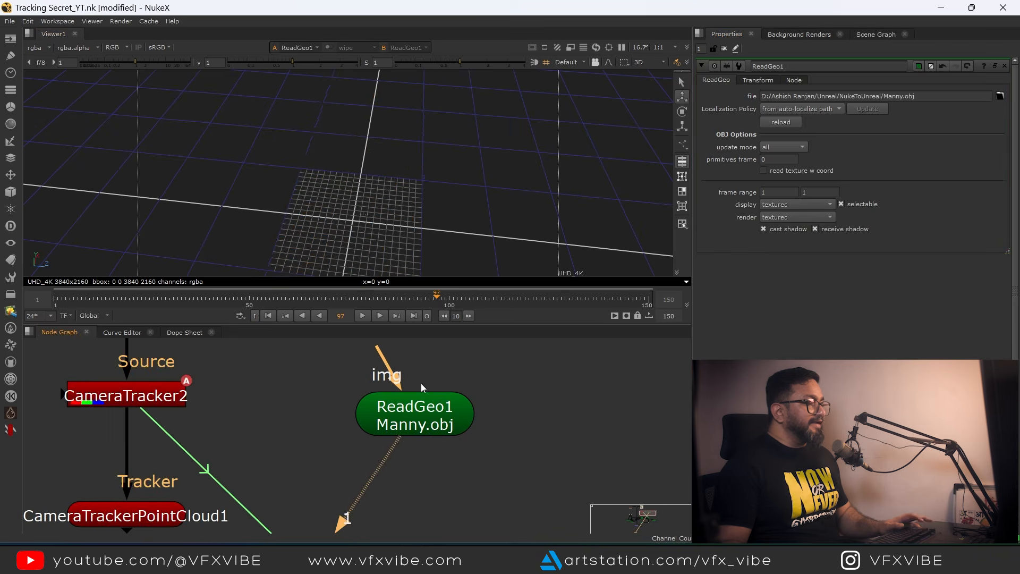
scroll(412, 196, down, 6)
scroll(412, 197, down, 4)
drag(410, 206, 431, 206)
click(431, 207)
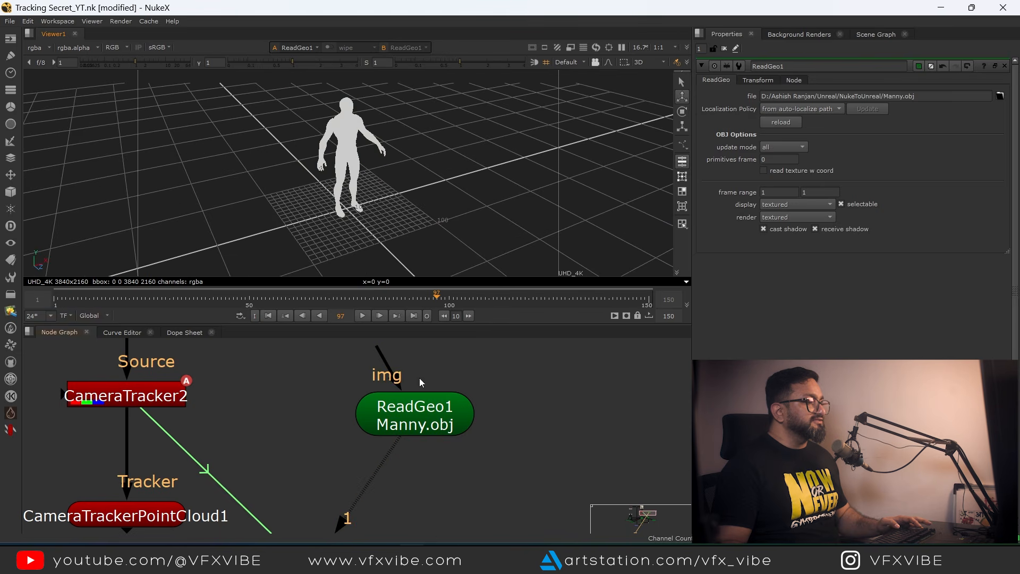
- Turn on the 3D viewer's headlamp to shade the Manny model and view it from the front
scroll(419, 377, down, 3)
click(533, 62)
scroll(384, 161, up, 3)
drag(419, 218, 281, 200)
scroll(503, 410, down, 2)
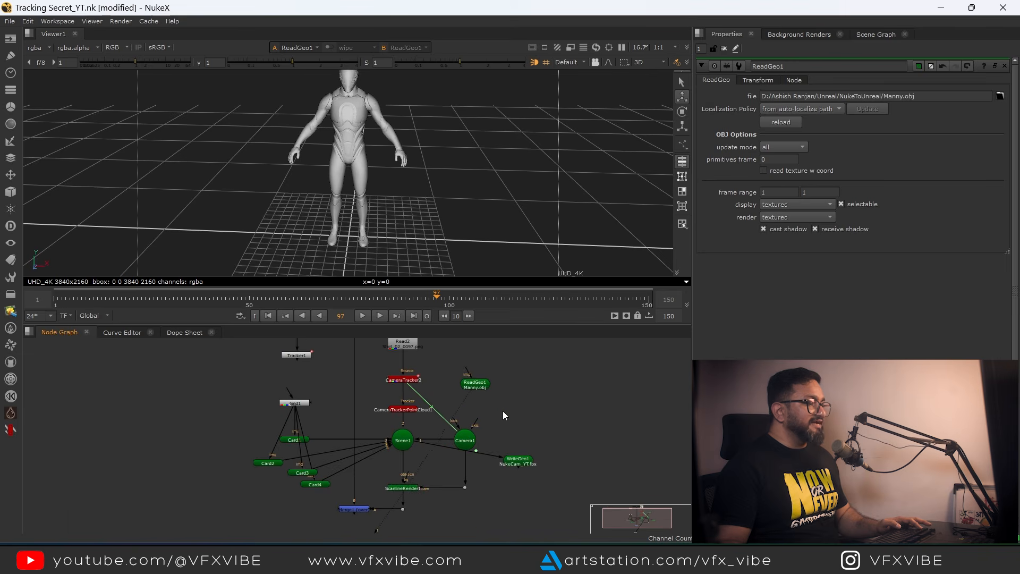
- Connect ReadGeo1 to Scene1 and display Scene1 in the viewer
click(469, 388)
scroll(472, 398, up, 3)
drag(462, 395, 468, 396)
drag(352, 469, 333, 476)
double_click(329, 473)
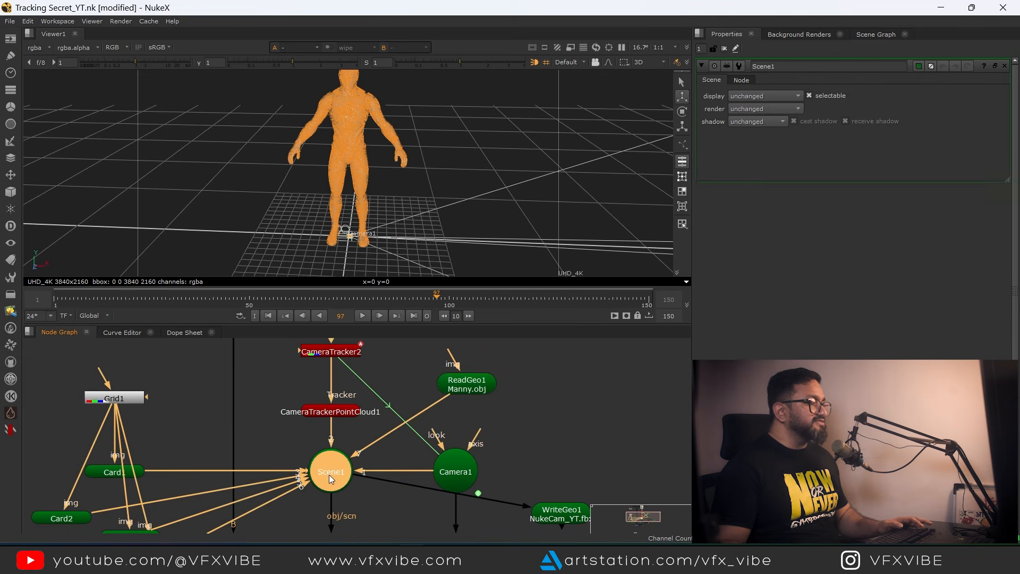
key(1)
- Texture the Manny model with a CheckerBoard connected to ReadGeo1's img input and compare its size with the tracked scene
scroll(451, 402, down, 4)
drag(461, 396, 474, 401)
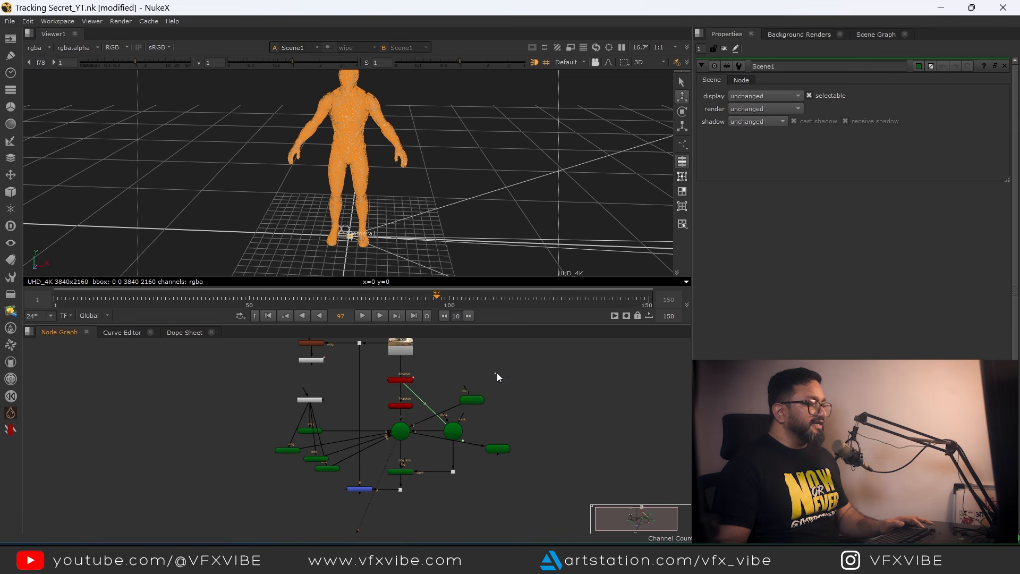
key(Tab)
text(ched)
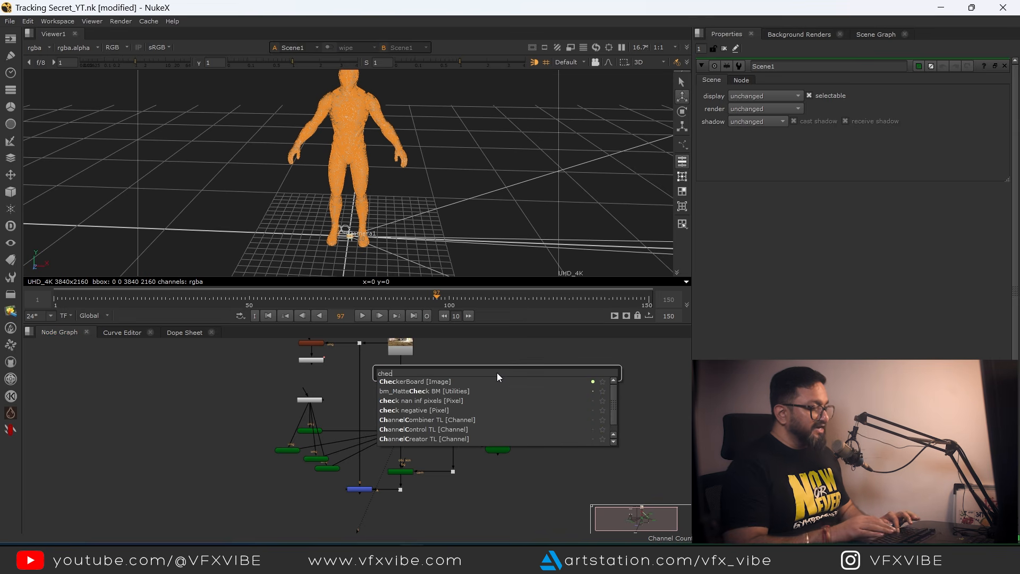
click(425, 381)
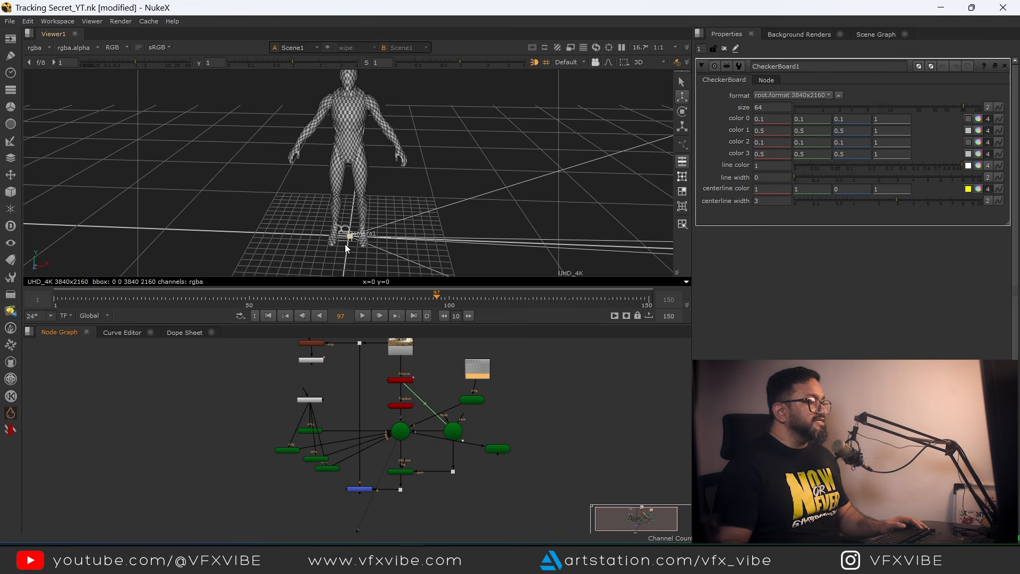
scroll(346, 249, up, 5)
drag(434, 175, 302, 236)
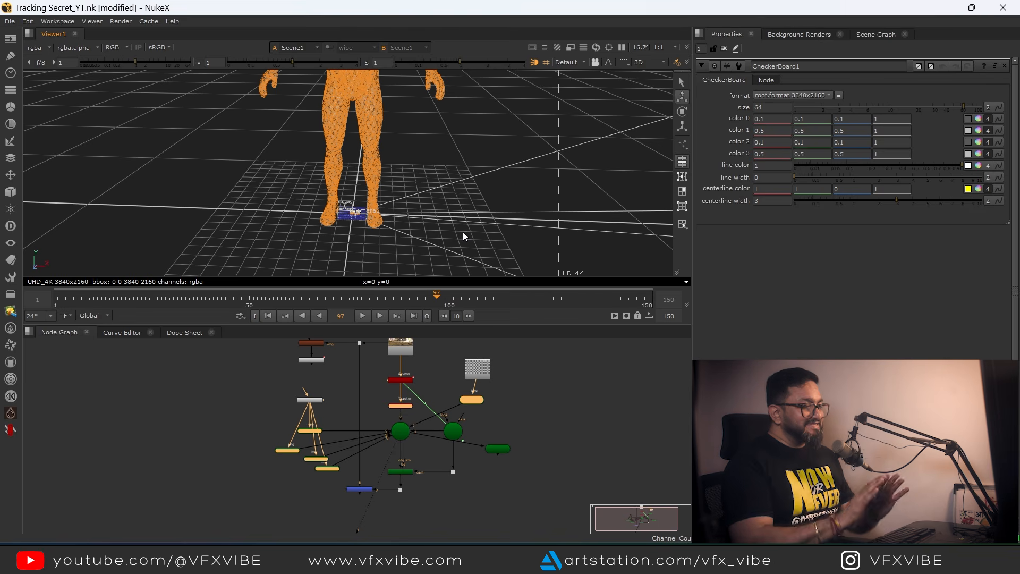
- Set the Uniform Scale of CameraTracker2's scene transform to 2000 and check the point cloud around the mannequin
drag(461, 445, 458, 413)
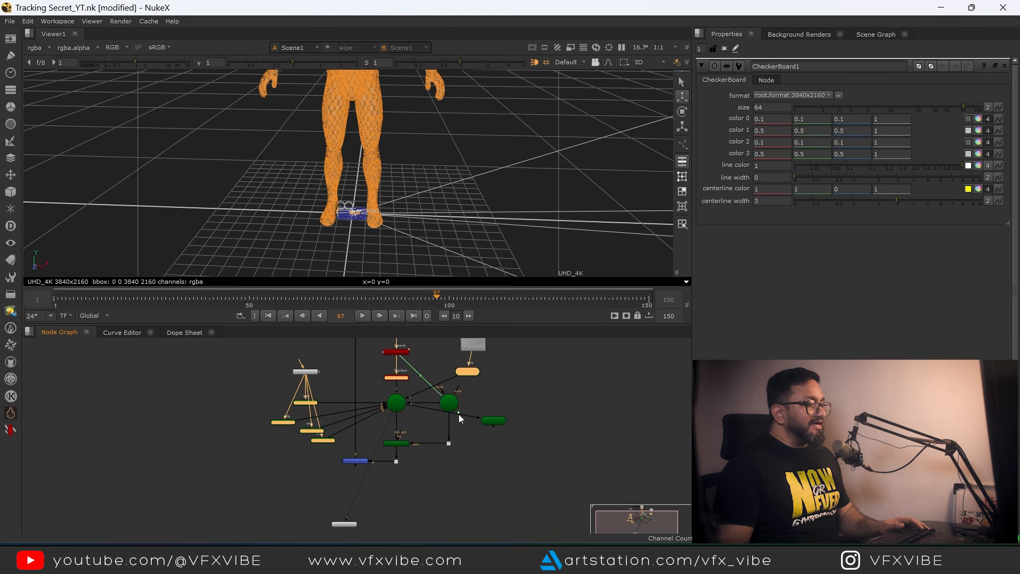
drag(473, 373, 484, 380)
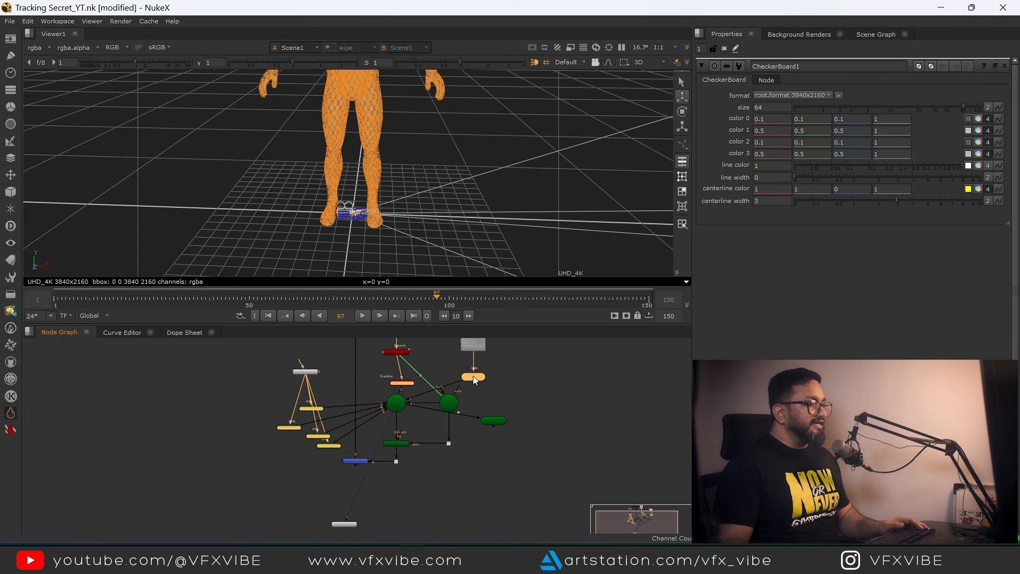
scroll(449, 429, up, 5)
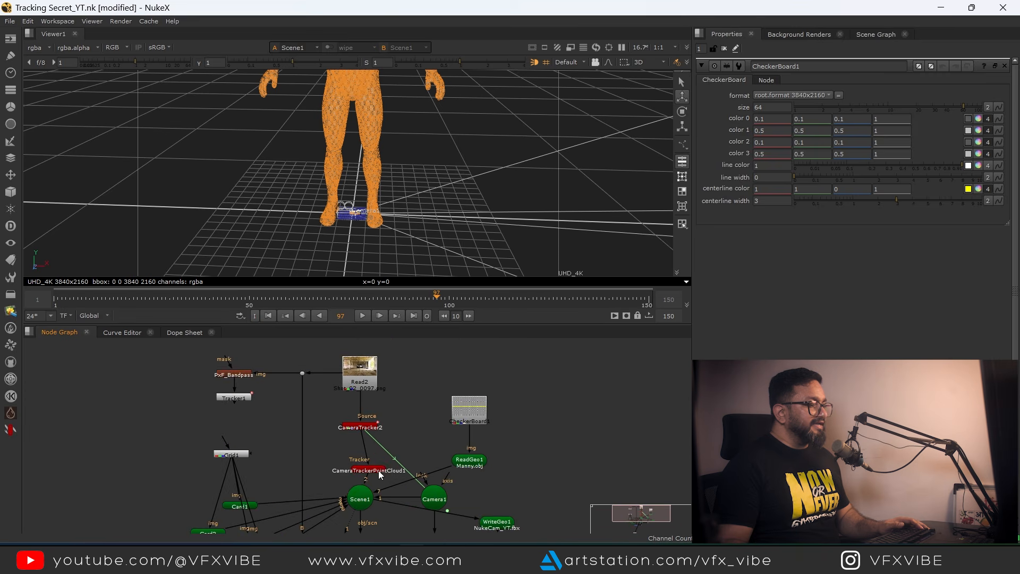
double_click(380, 425)
scroll(381, 426, up, 2)
click(900, 80)
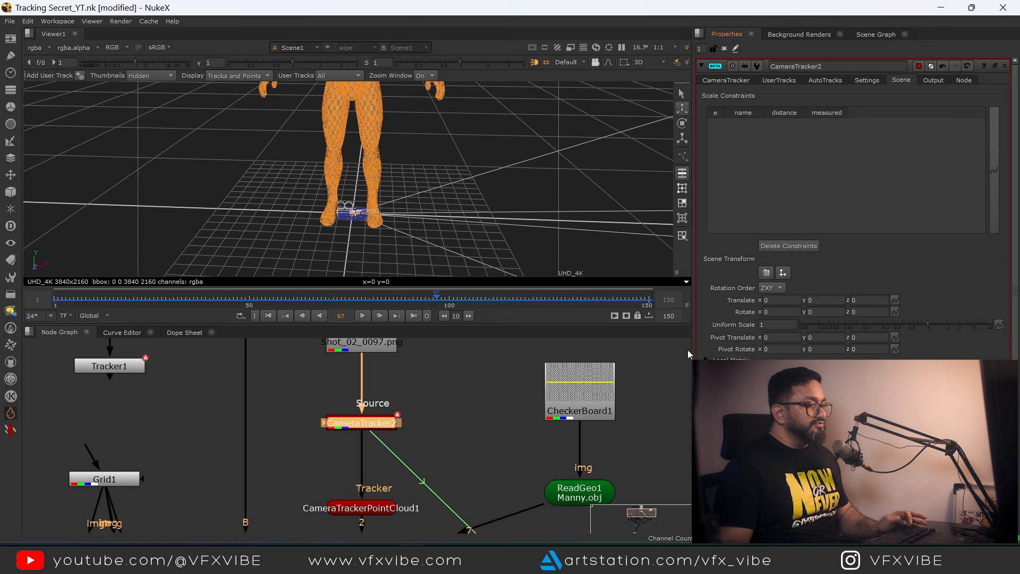
drag(772, 325, 735, 330)
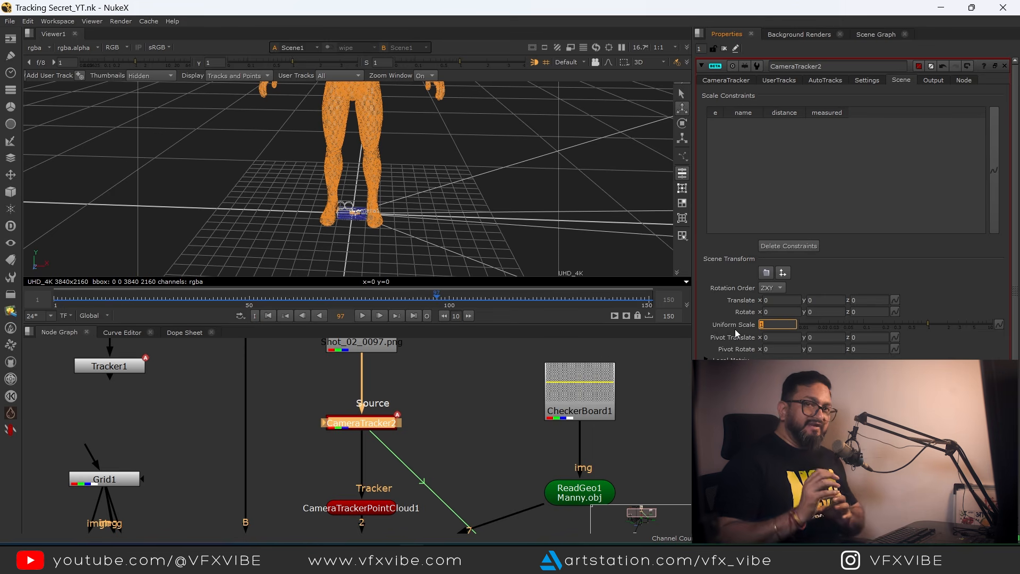
text(2)
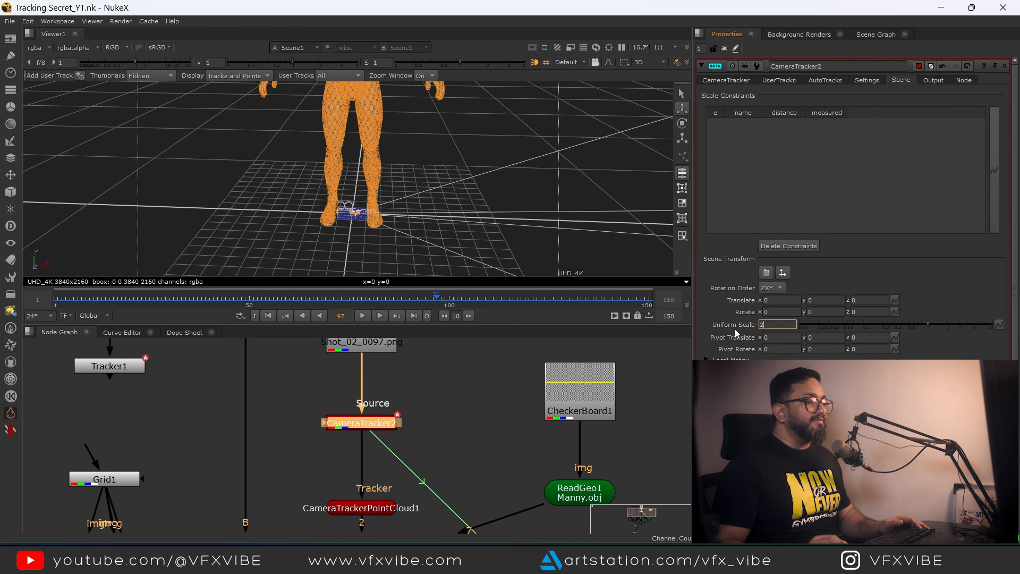
text(000)
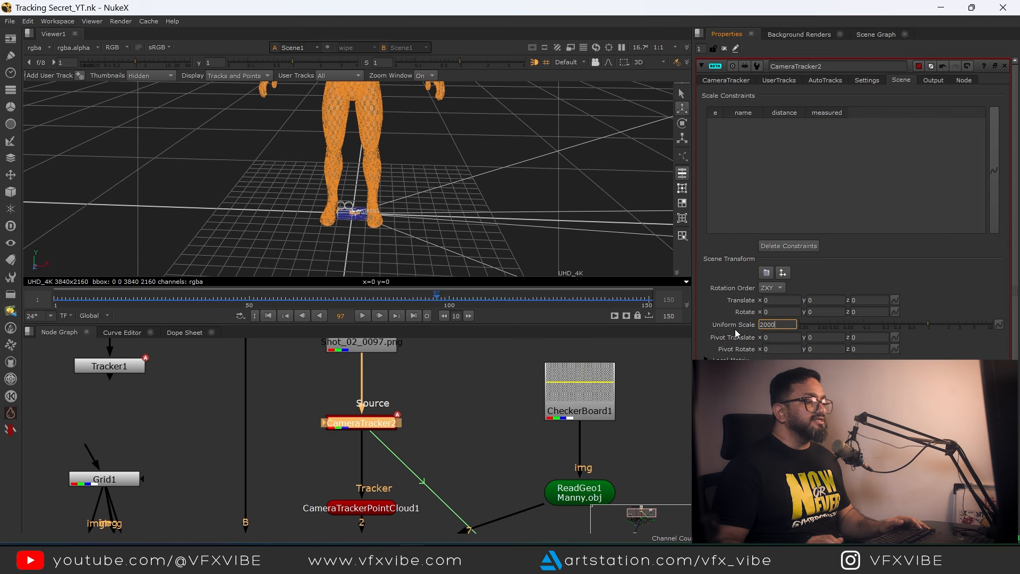
key(Return)
scroll(485, 189, down, 5)
drag(486, 189, 570, 195)
- Set ReadGeo1's Y rotation to -90 to turn the mannequin within the point cloud
drag(510, 422, 576, 386)
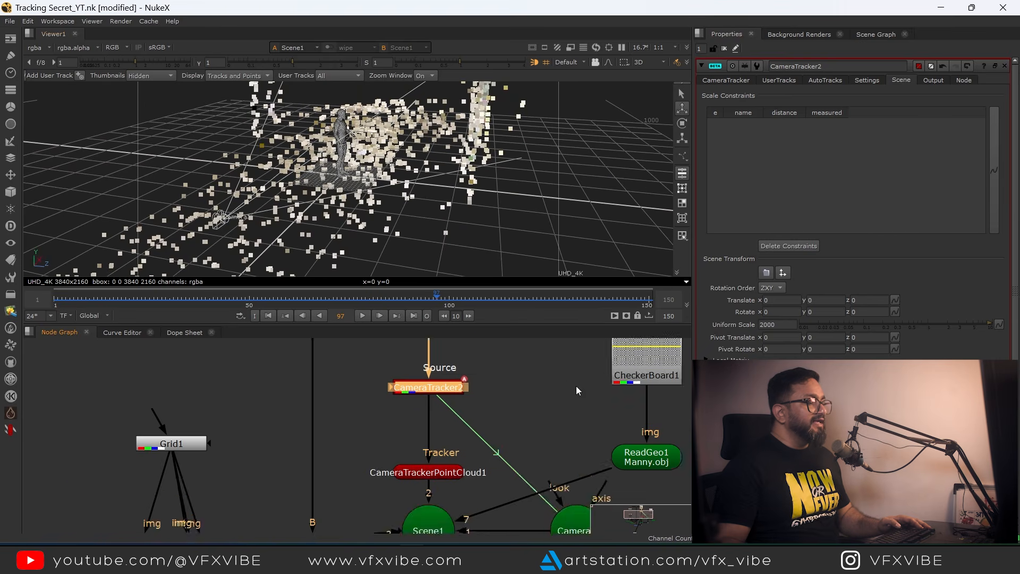
scroll(576, 391, down, 4)
scroll(487, 419, up, 2)
drag(470, 454, 374, 484)
scroll(512, 430, up, 3)
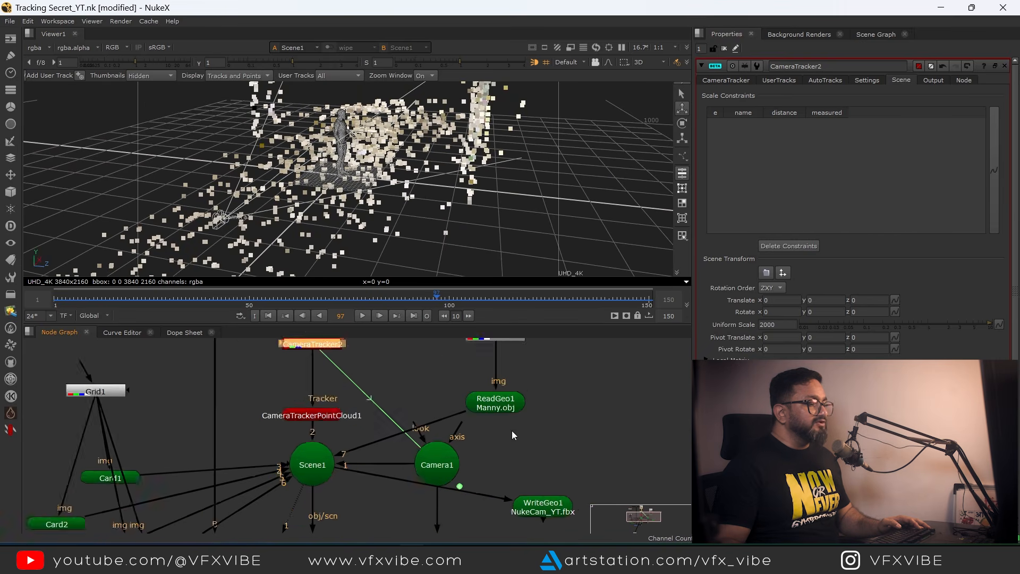
double_click(496, 399)
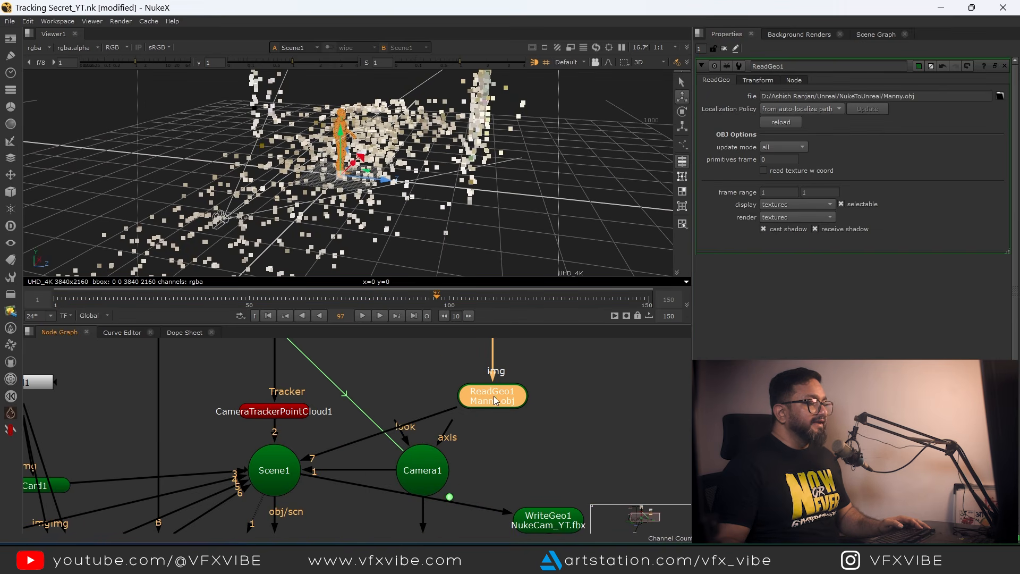
click(757, 80)
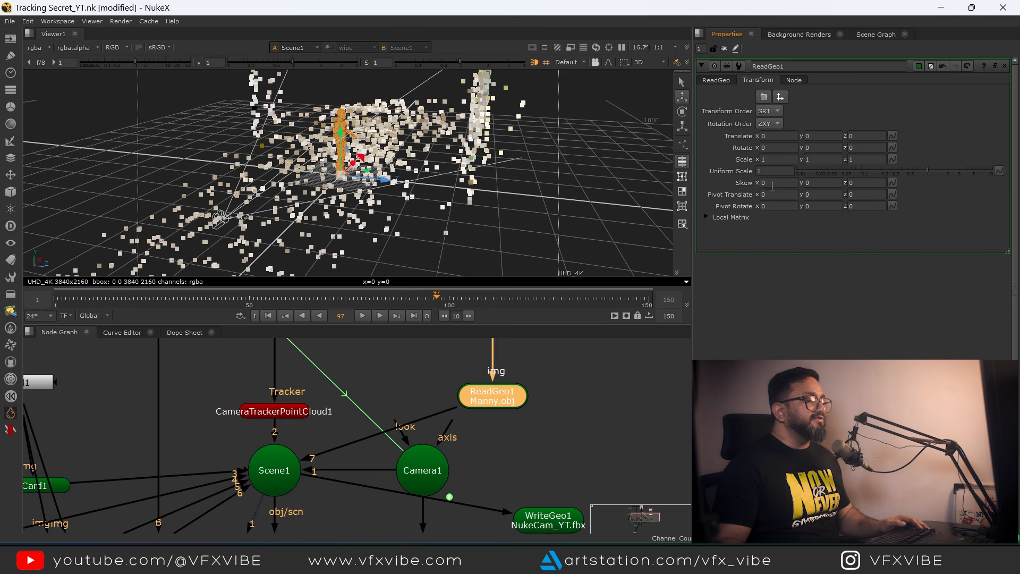
drag(493, 209, 359, 256)
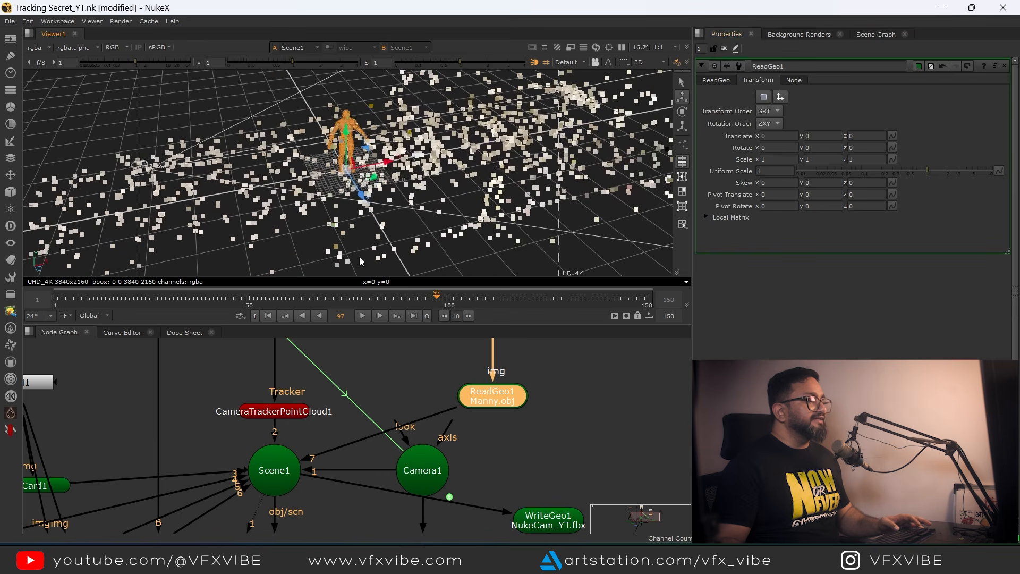
click(778, 148)
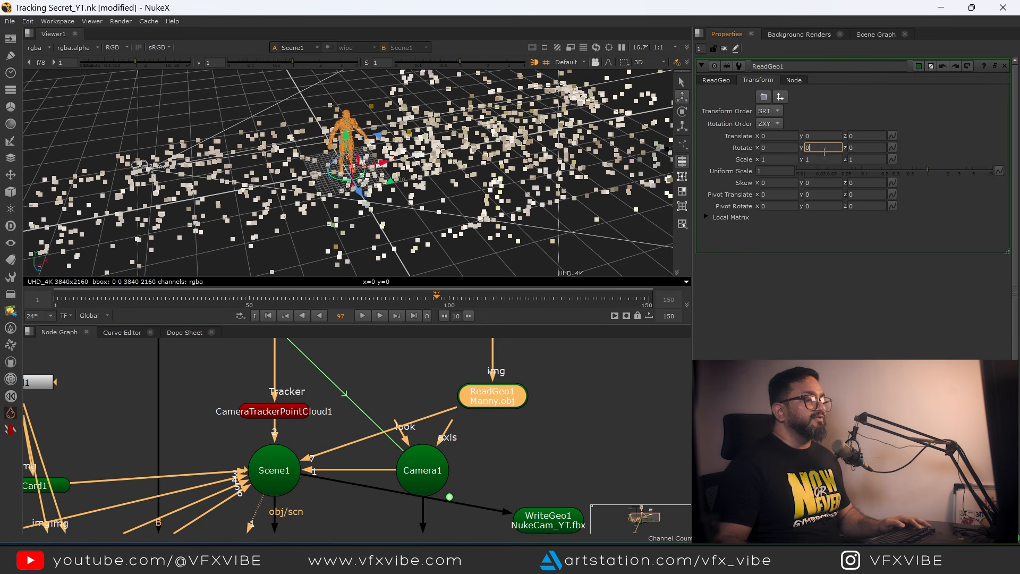
text(-90)
key(Return)
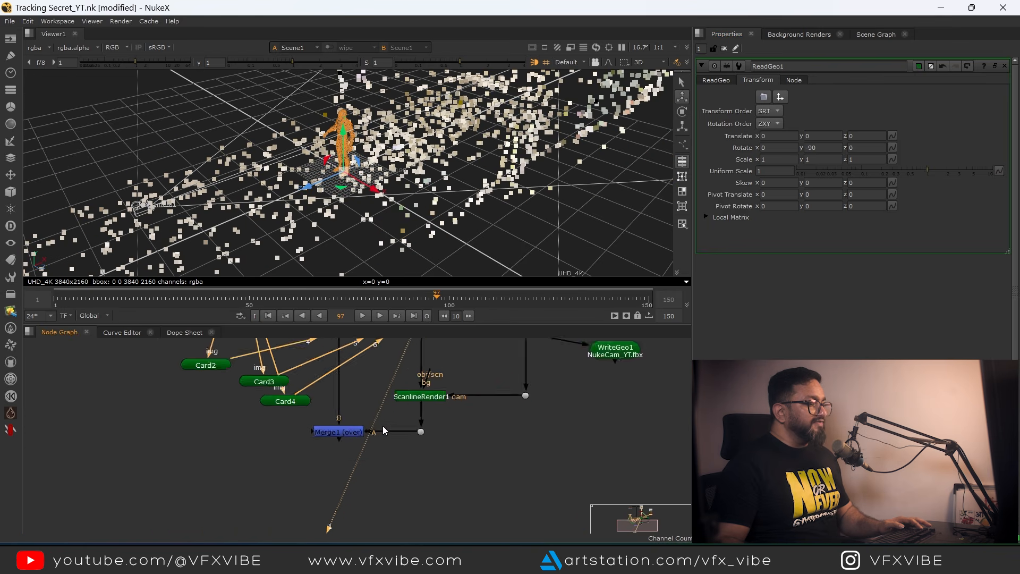
- Display the Merge1 output to examine the mannequin's size against the warehouse footage, and return to the 3D view
scroll(335, 440, up, 3)
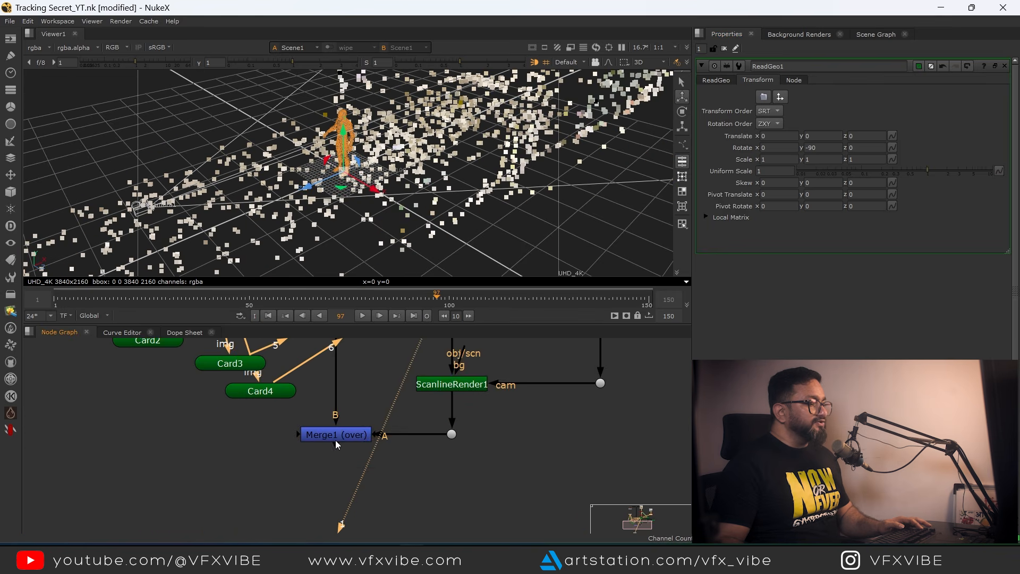
key(1)
scroll(424, 202, up, 2)
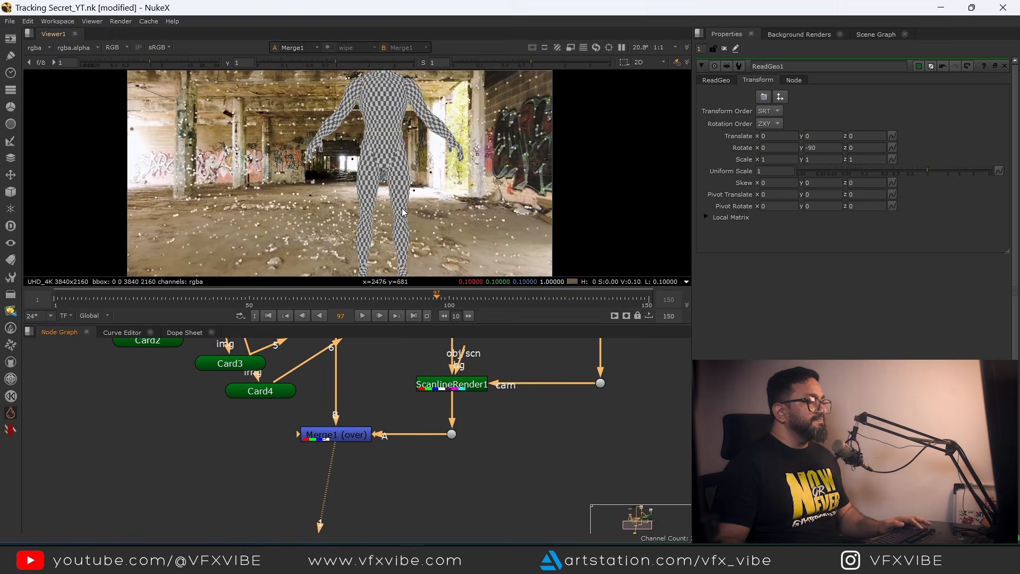
scroll(403, 209, down, 2)
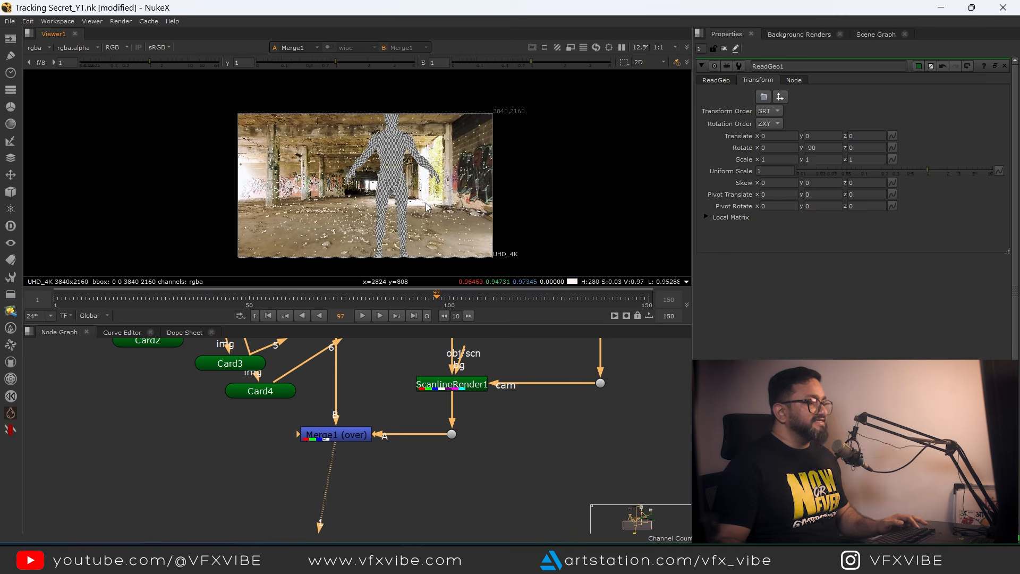
key(Tab)
scroll(450, 186, down, 2)
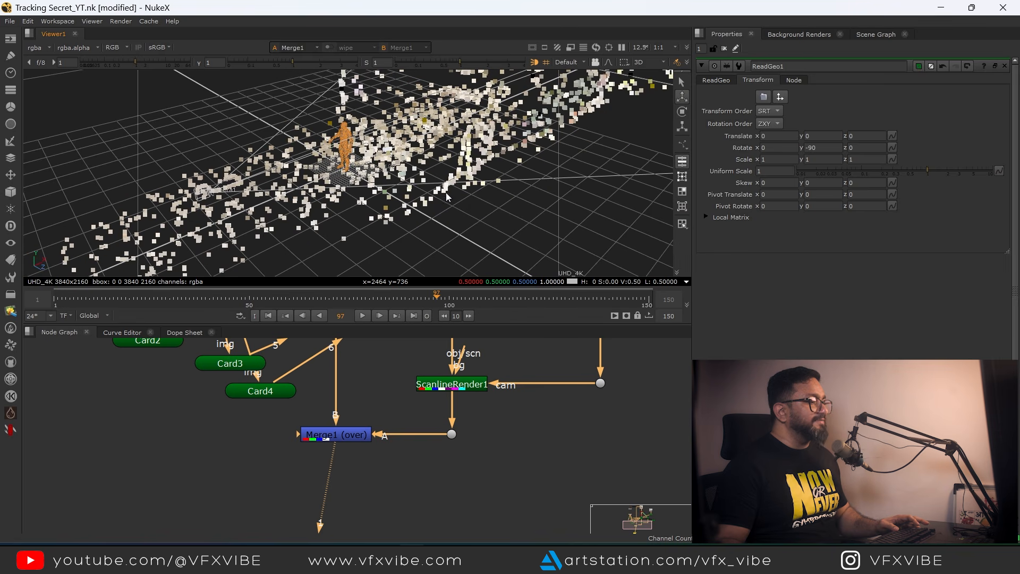
- Move the ReadGeo1 mannequin deeper into the scene to about X 1704 and check it over the footage
drag(365, 407, 351, 496)
drag(599, 365, 527, 470)
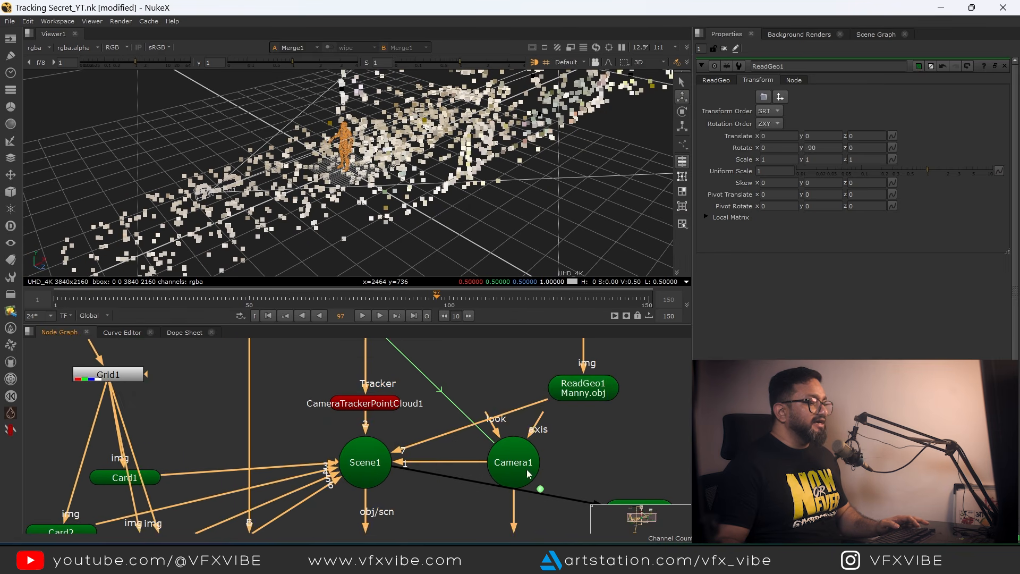
click(581, 395)
drag(482, 205, 255, 206)
drag(171, 206, 346, 187)
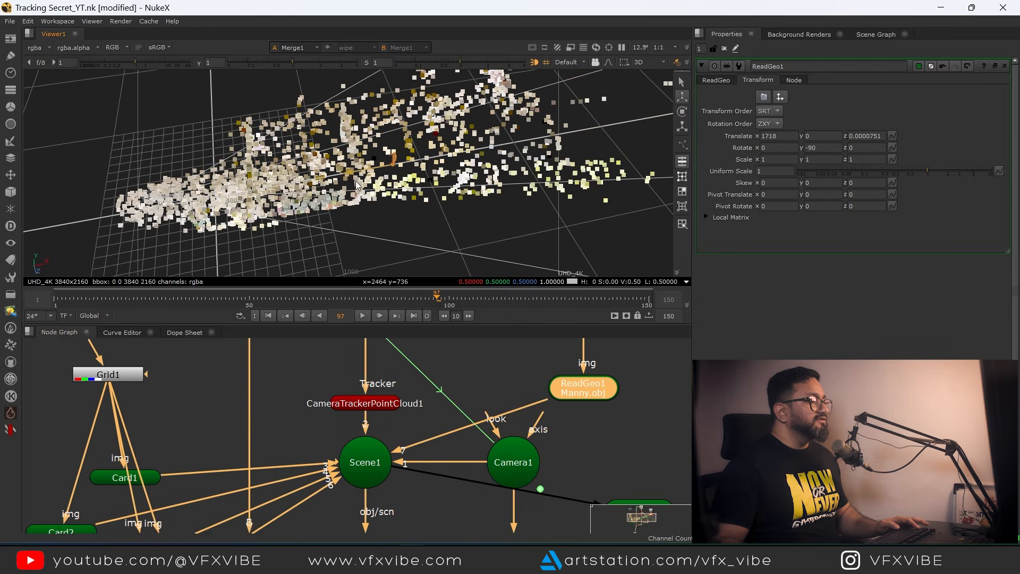
key(Tab)
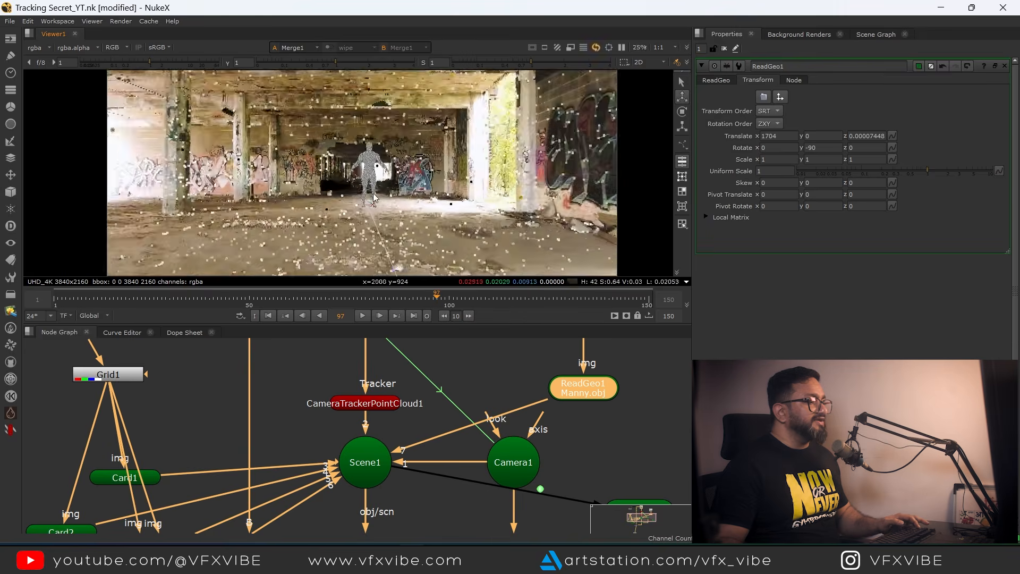
- Check the mannequin's placement over the warehouse footage, and return to the 3D view to inspect it among the tracked points
mouse_move(379, 188)
mouse_down()
mouse_move(398, 214)
mouse_move(433, 180)
mouse_move(409, 175)
mouse_move(372, 202)
mouse_up()
scroll(404, 214, down, 3)
scroll(441, 183, up, 2)
key(Tab)
drag(436, 229, 481, 255)
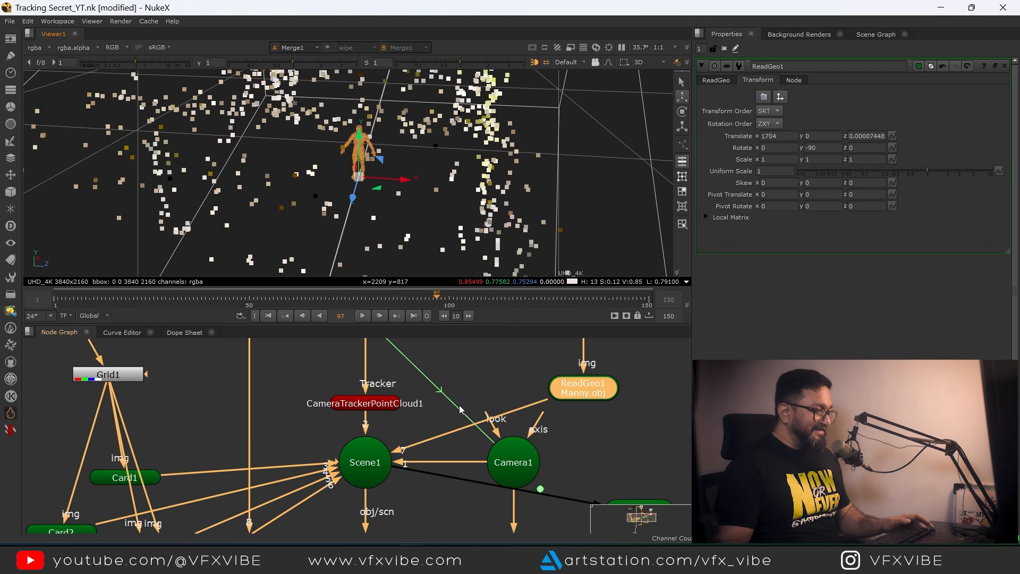
- Set the Uniform Scale of the grid cards, Card1 through Card4, to 2000
scroll(432, 492, down, 3)
drag(489, 481, 546, 418)
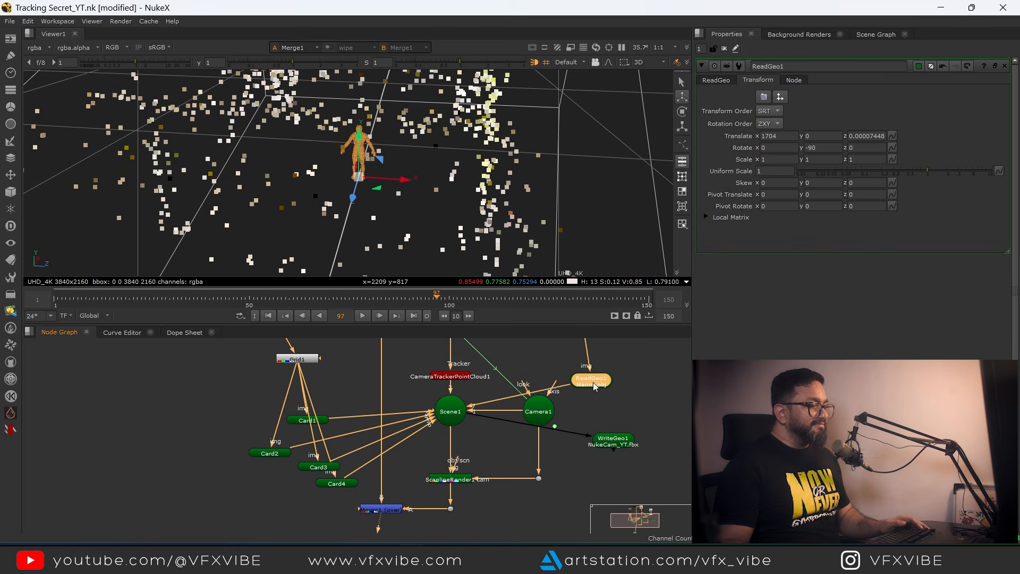
scroll(326, 427, up, 6)
double_click(334, 402)
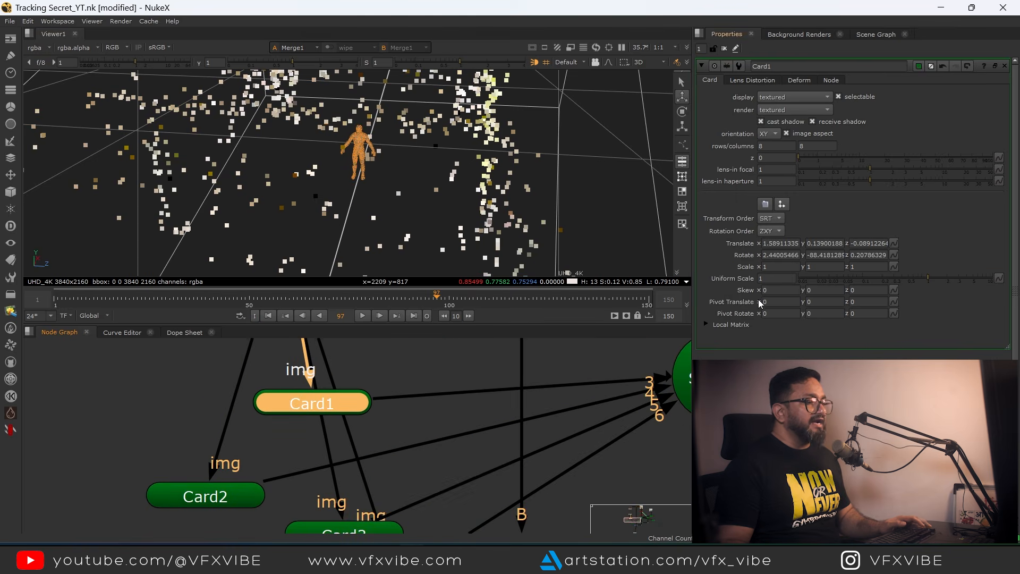
double_click(777, 278)
text(2000)
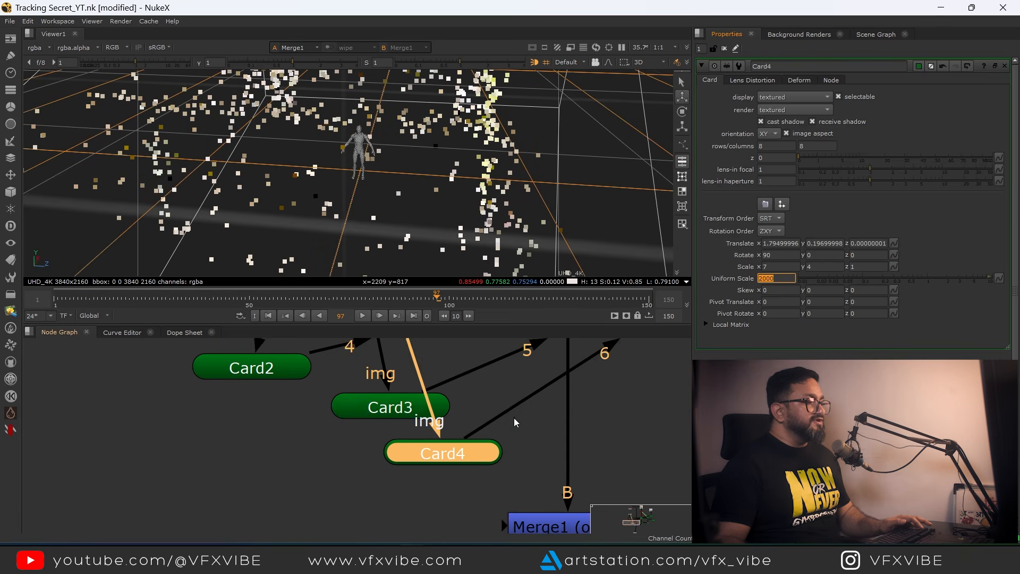
- Change WriteGeo1's output file name to NukeCam_YT_V001.fbx in the Camera Export folder and execute the FBX export
scroll(515, 419, down, 6)
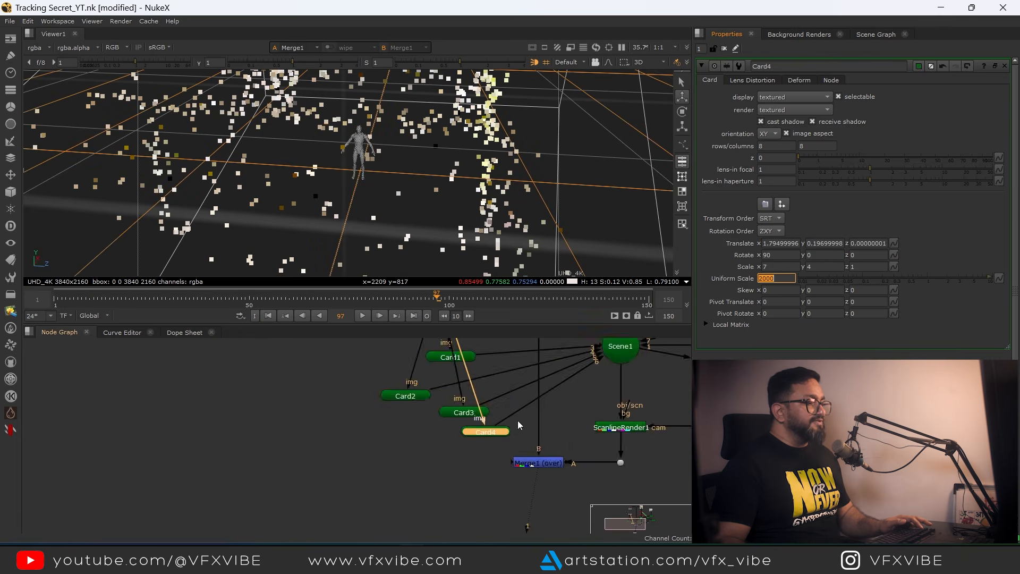
scroll(470, 450, up, 8)
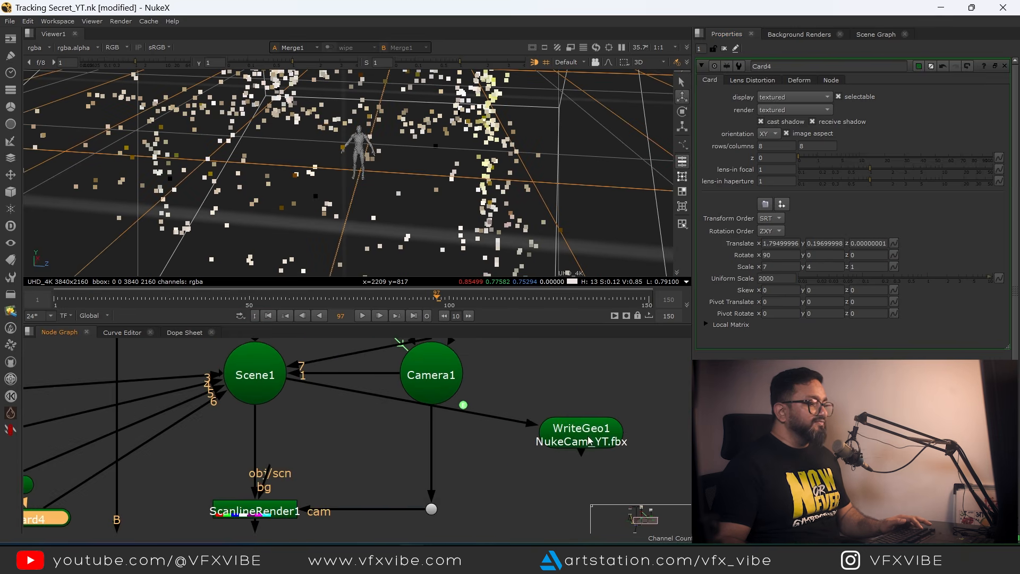
click(588, 440)
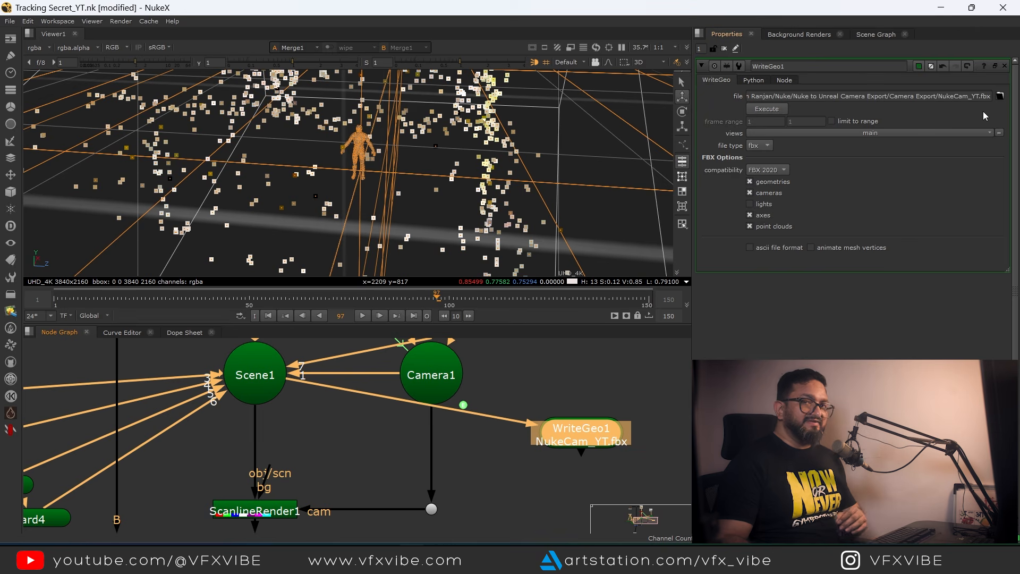
click(1000, 96)
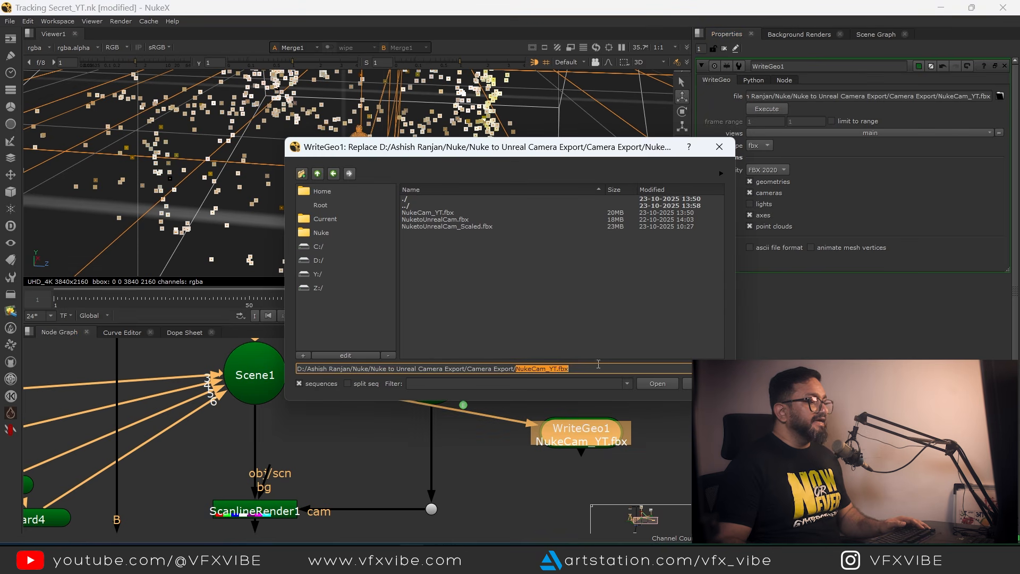
click(556, 369)
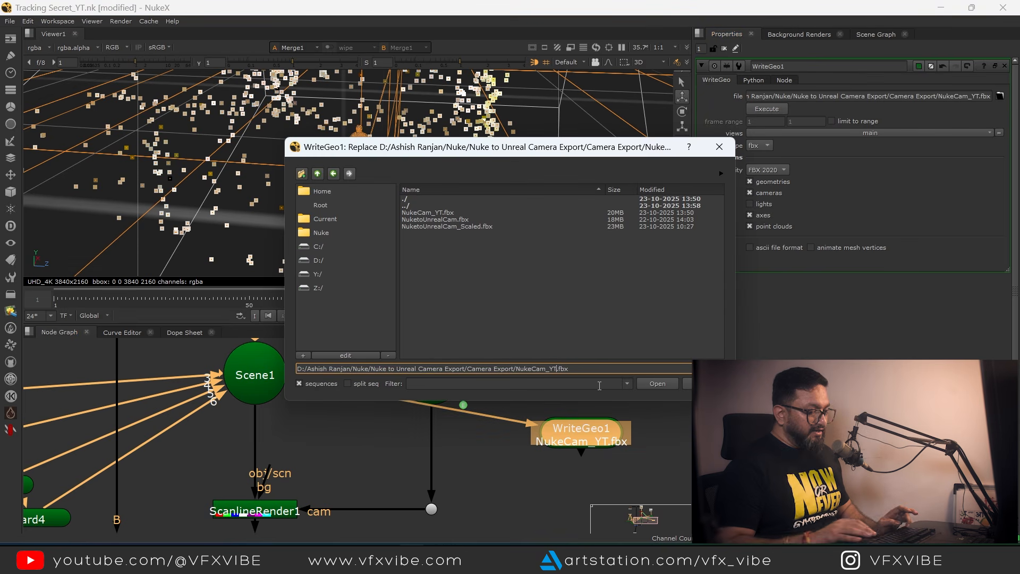
text(_)
text(V001)
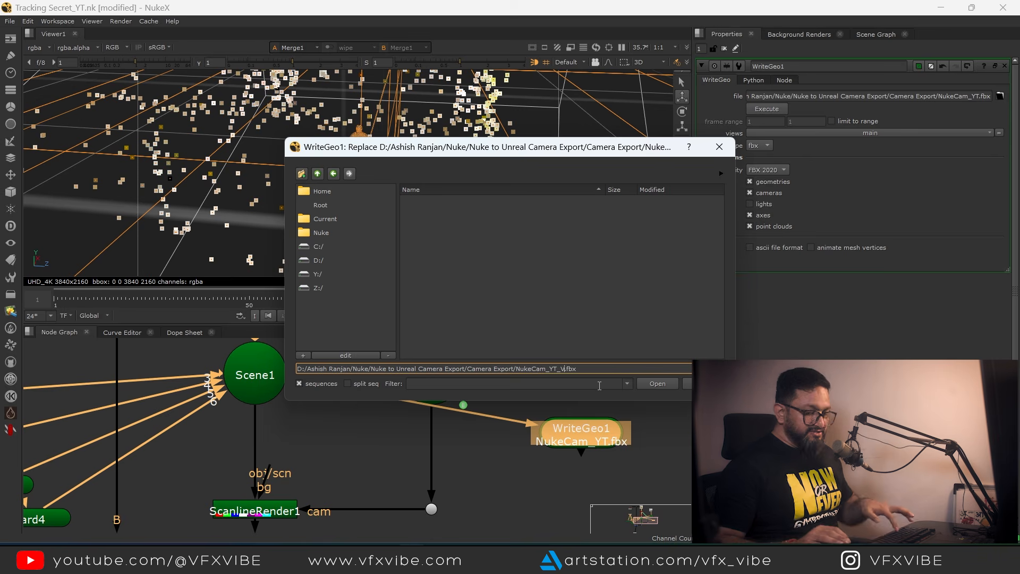
click(660, 384)
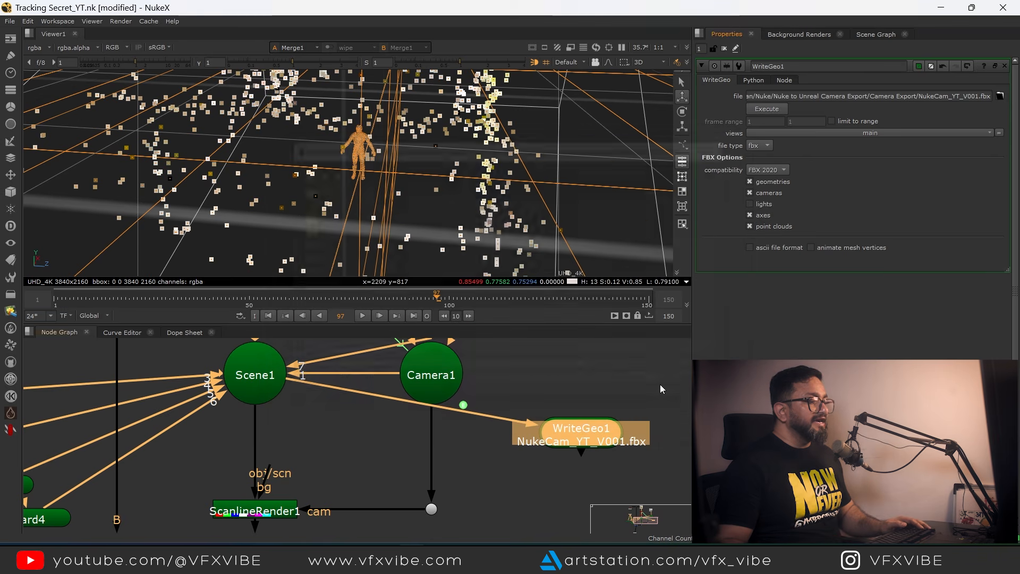
click(768, 110)
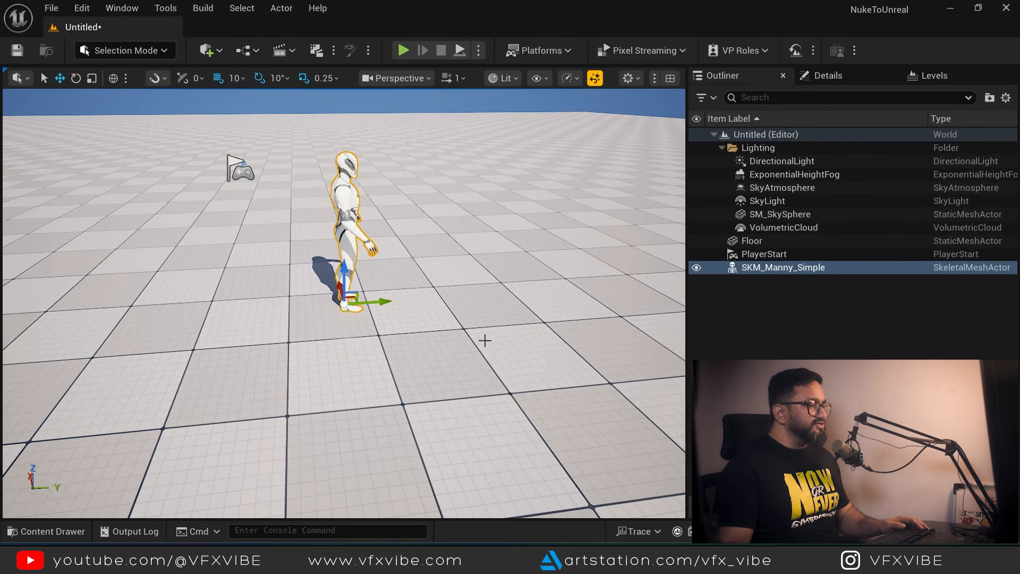
- Switch to Unreal Editor and open the Asset_YT content folder
scroll(484, 343, down, 10)
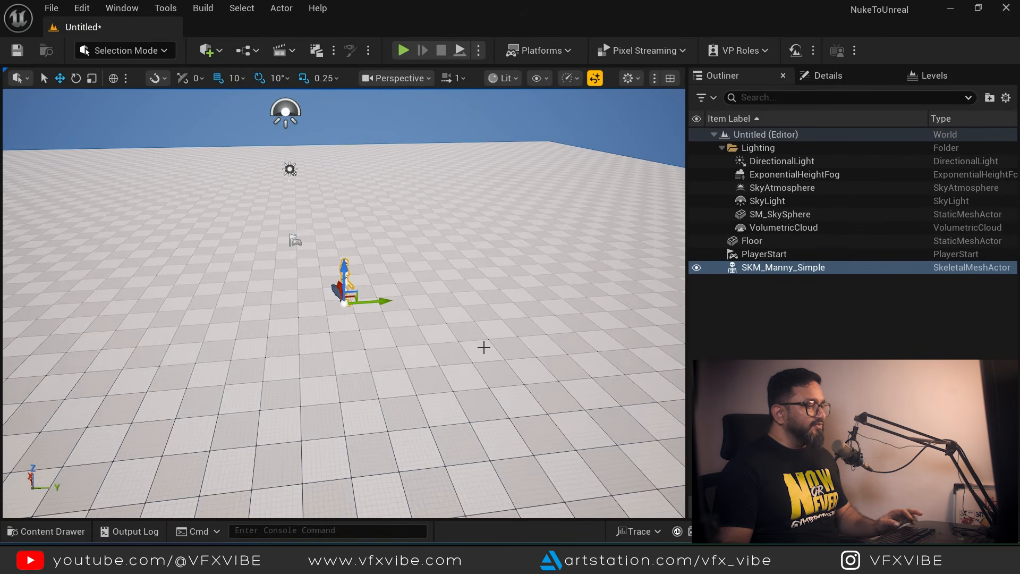
key(ctrl+space)
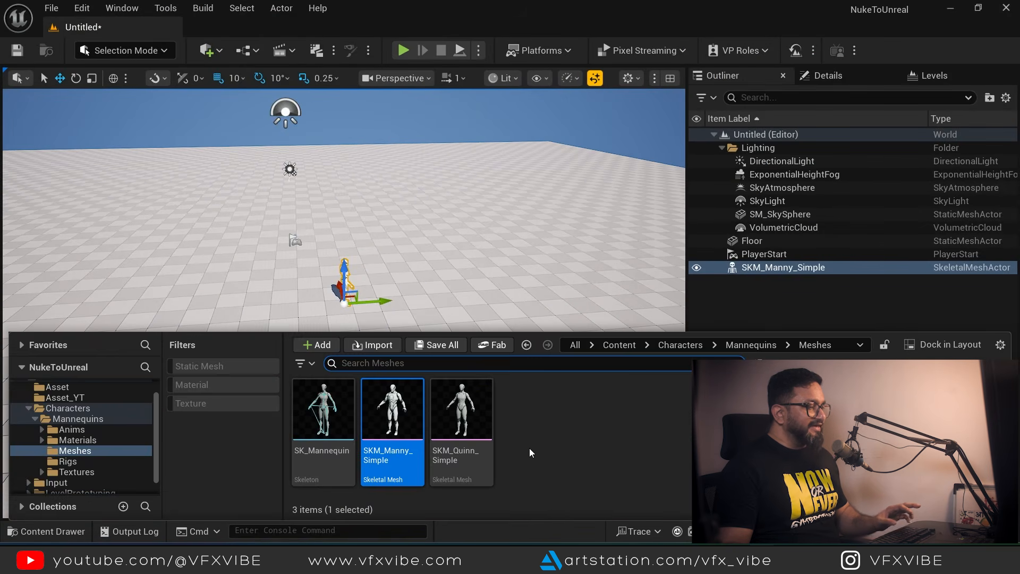
scroll(66, 423, up, 1)
click(66, 418)
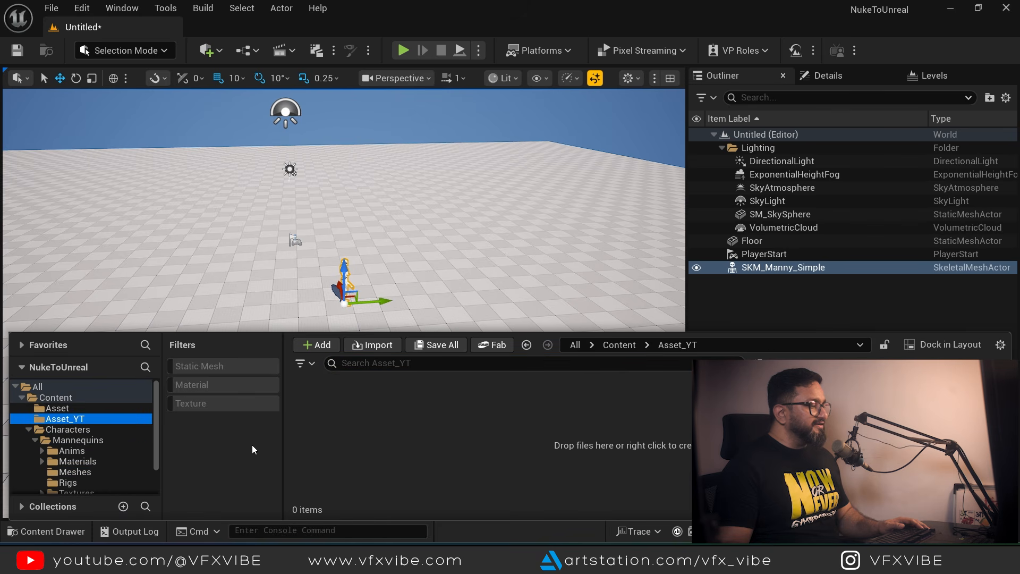
- Import NukeCam_YT_V001.fbx from the Camera Export folder in File Explorer into the Asset_YT folder
key(alt+Tab)
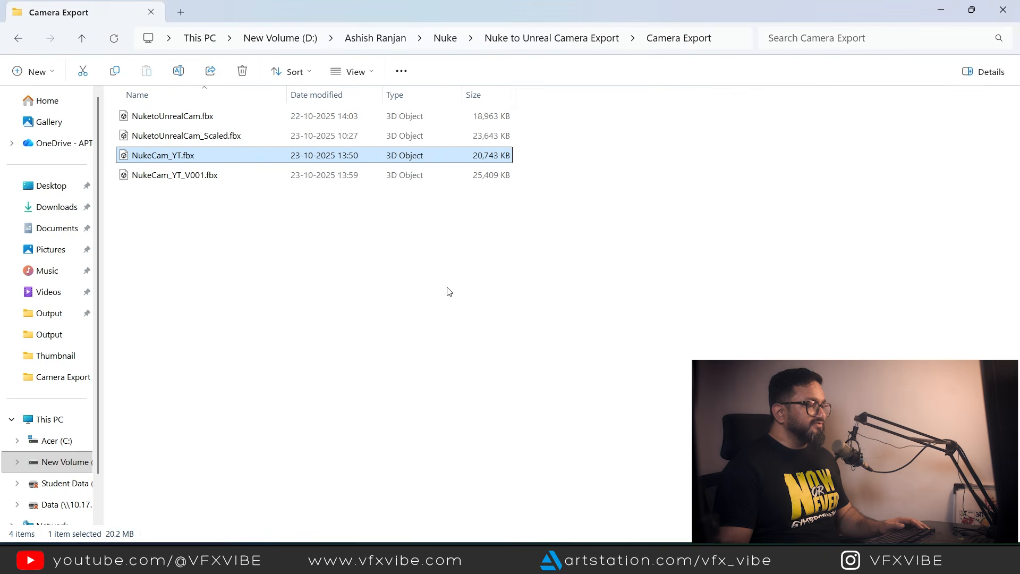
drag(175, 175, 744, 462)
drag(775, 557, 763, 557)
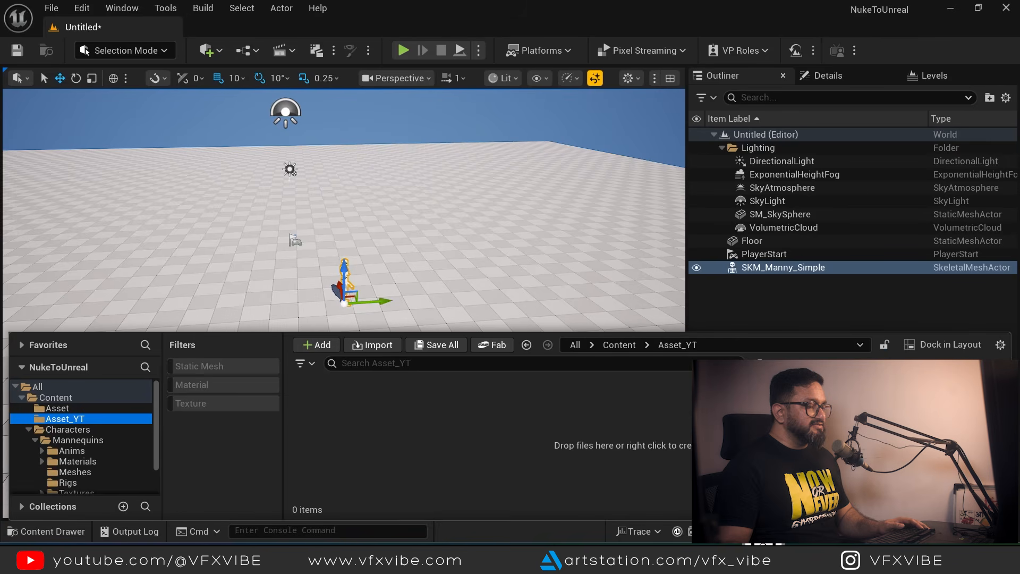
drag(545, 433, 545, 431)
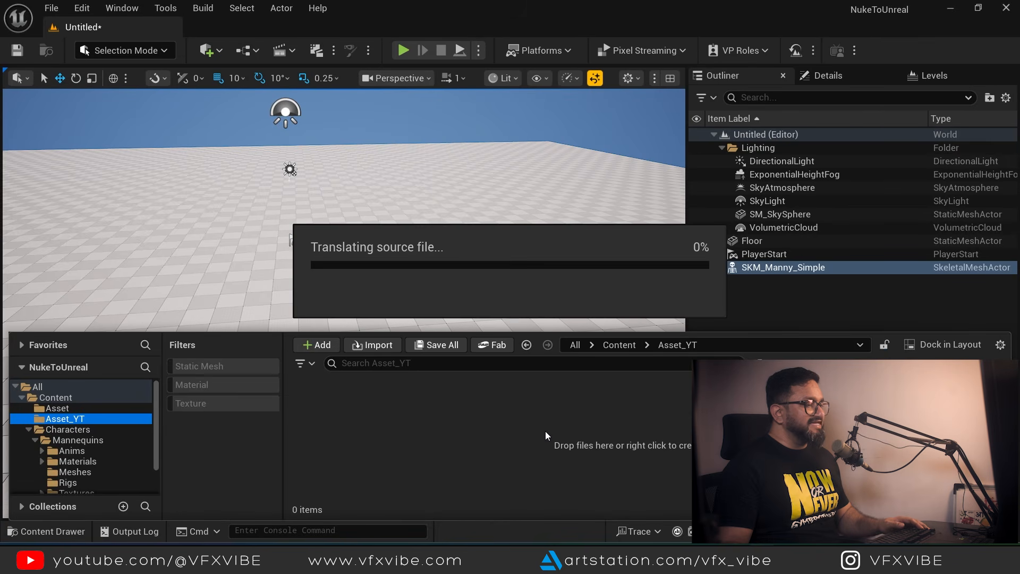
click(679, 494)
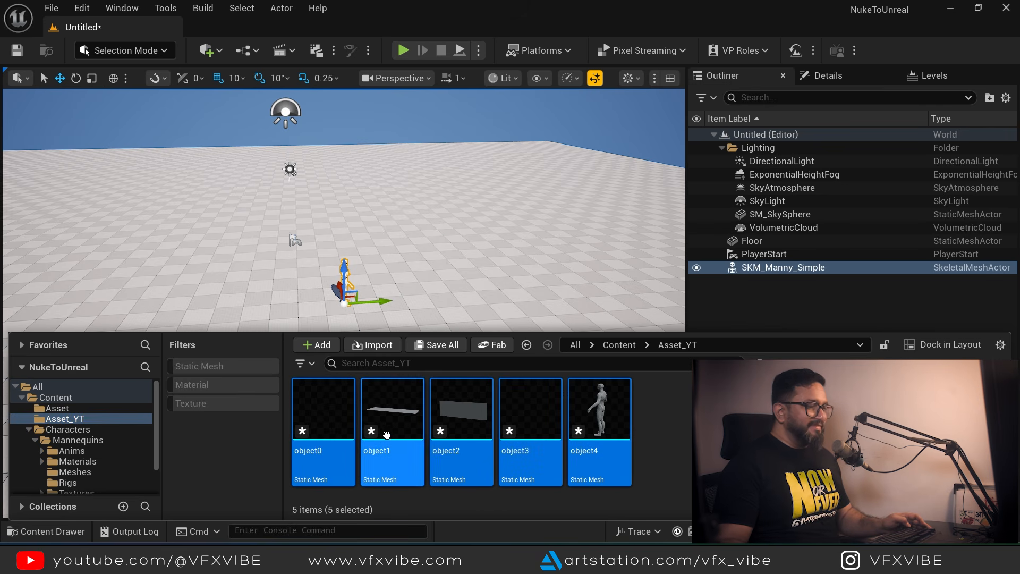
- Place the five imported static meshes, object0 to object4, in the level and frame them in the viewport
drag(361, 416, 420, 212)
scroll(420, 290, down, 4)
drag(499, 442, 276, 403)
scroll(499, 442, down, 1)
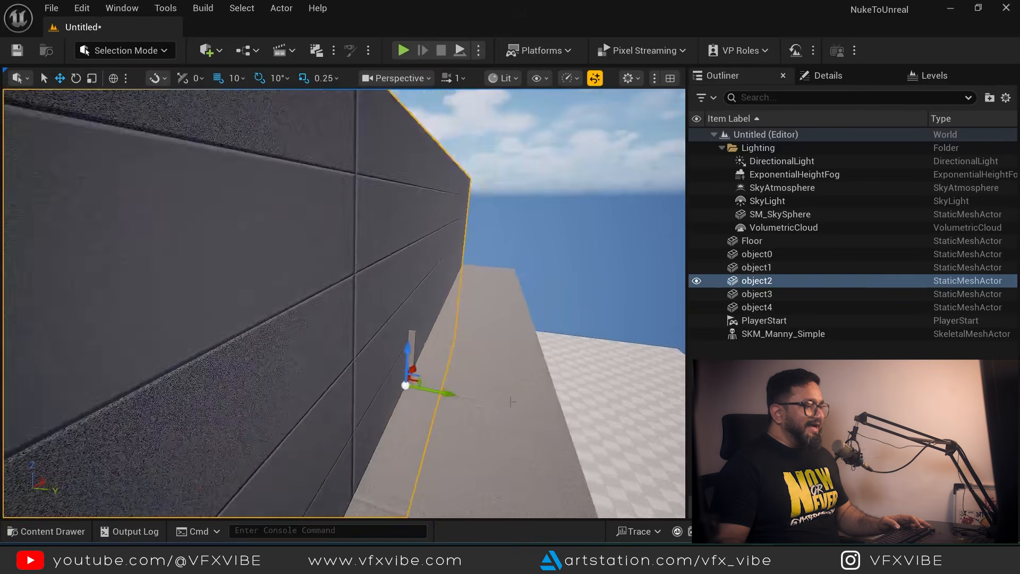
key(f)
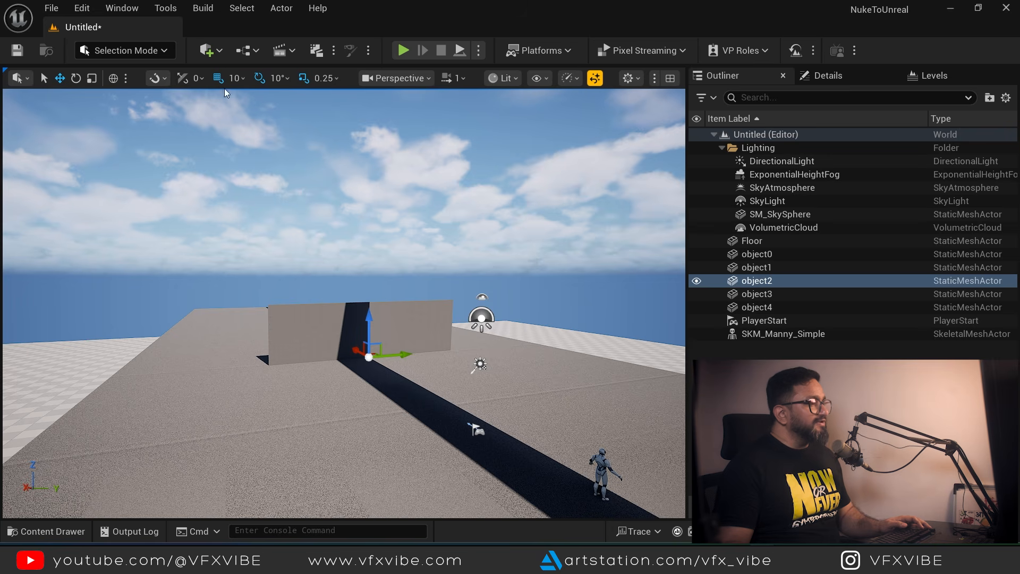
- Add a level sequence named NukeToUnrealCam_YT in the Content folder and reposition its Sequencer window
click(294, 51)
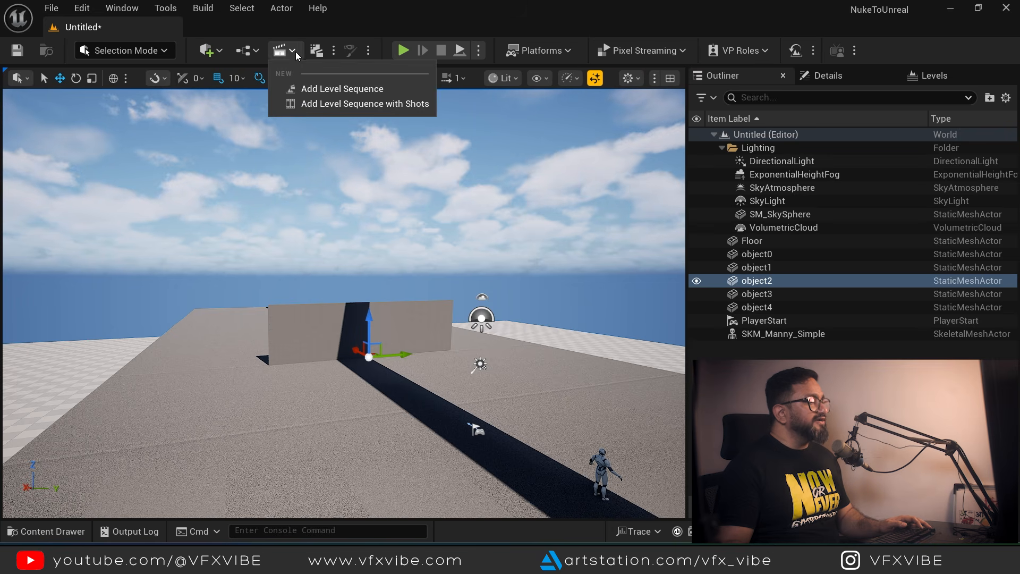
click(330, 90)
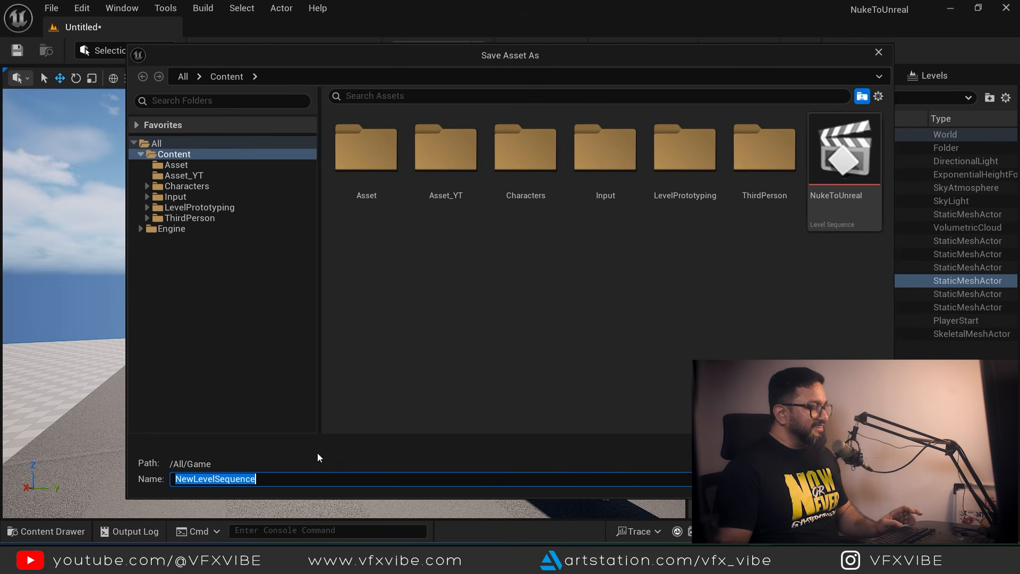
text(Nuke)
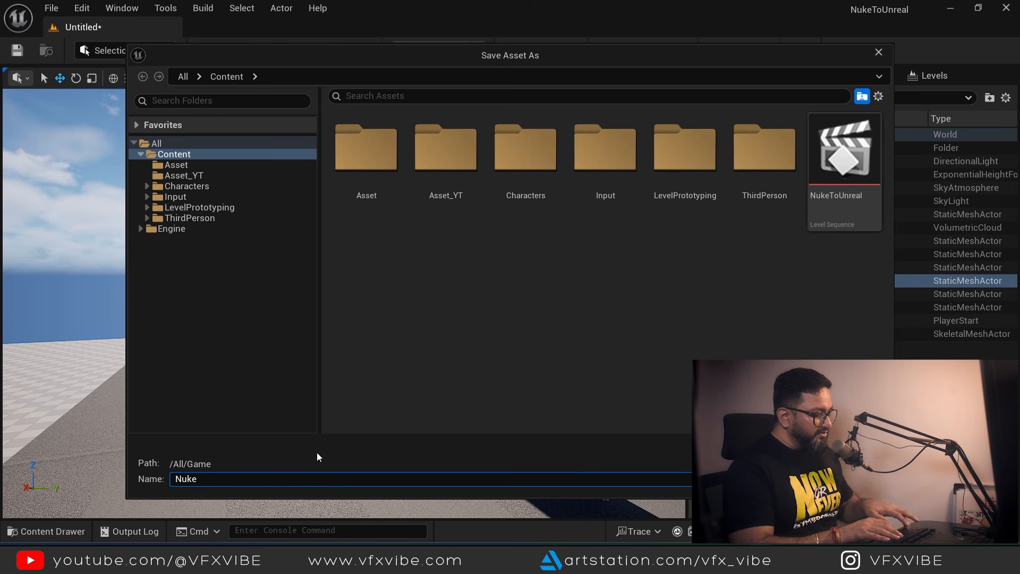
text(ToUnrea)
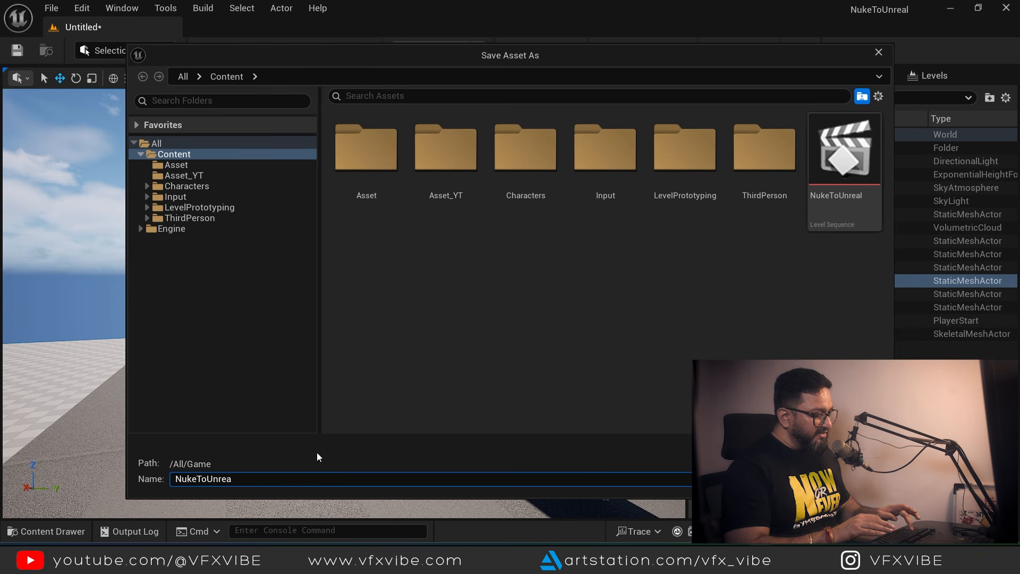
text(lCam_YT)
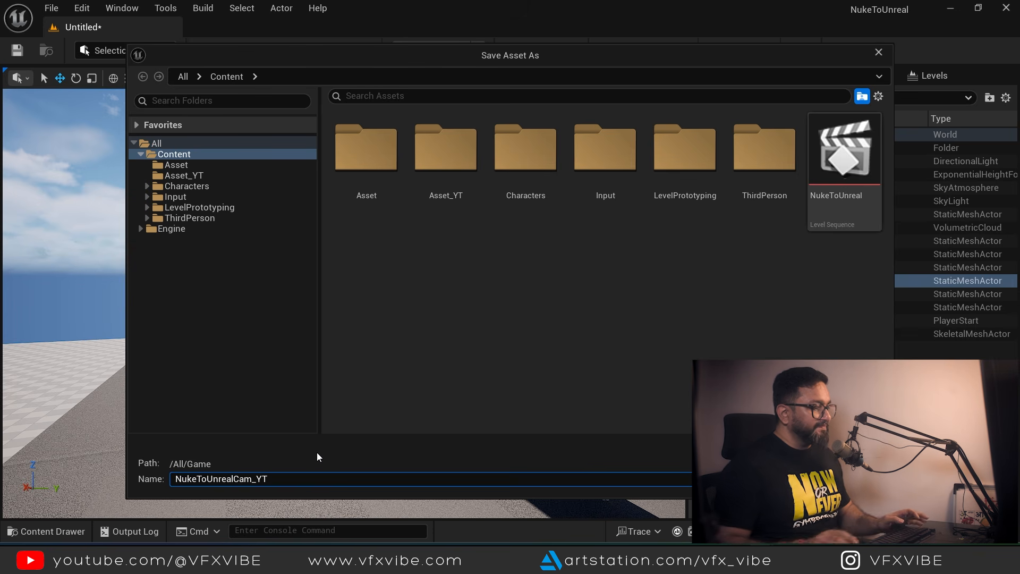
key(Return)
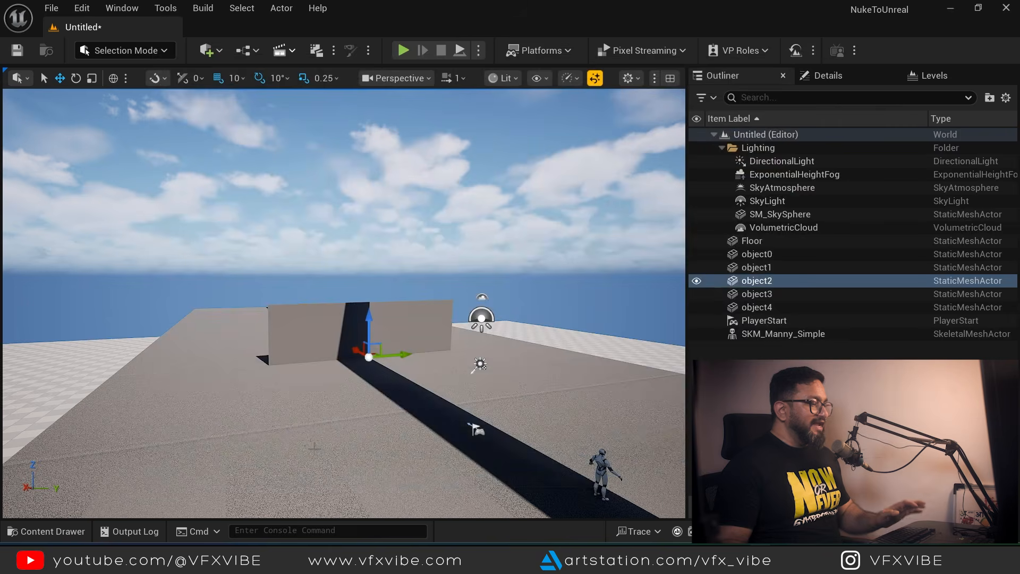
drag(344, 268, 489, 114)
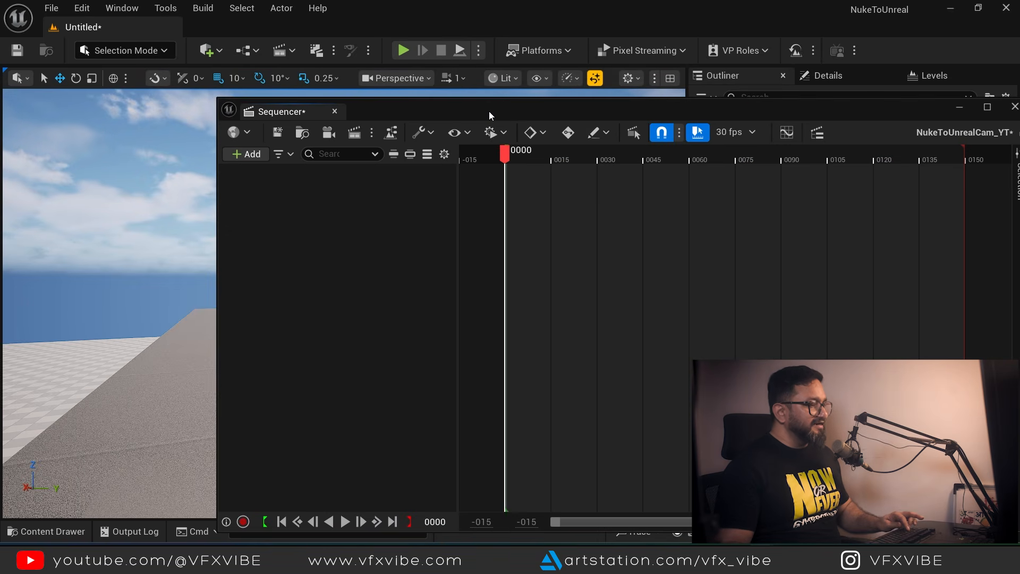
- Save the untitled level as NukeToUnrealCamYT in the Content folder
key(ctrl+s)
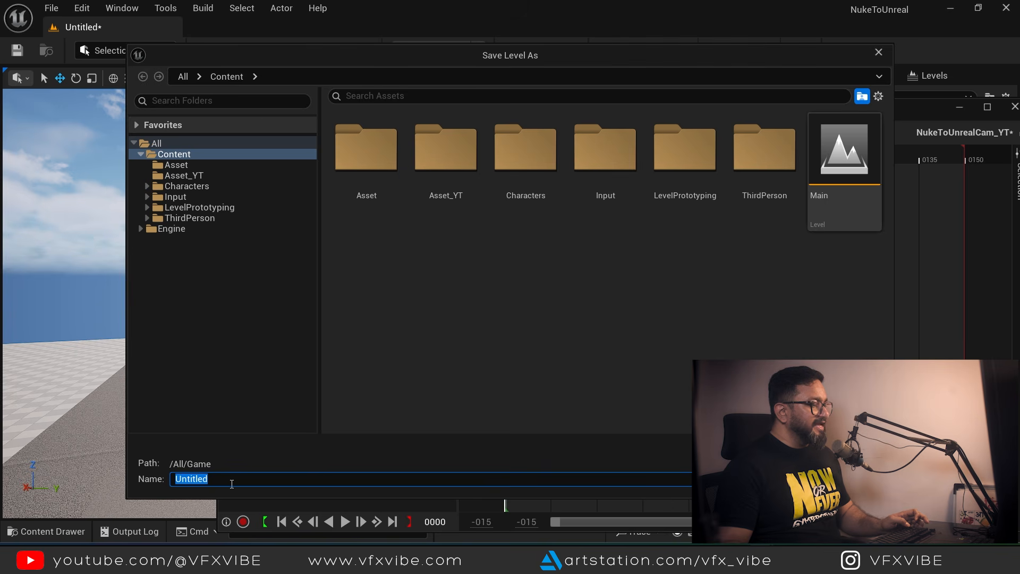
text(Nuke)
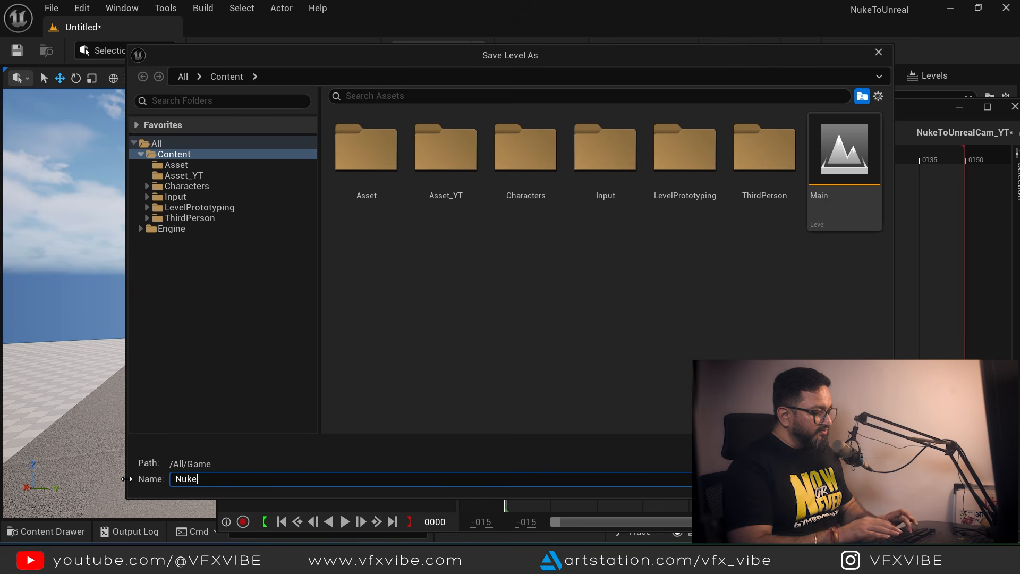
text(ToUnrealCa)
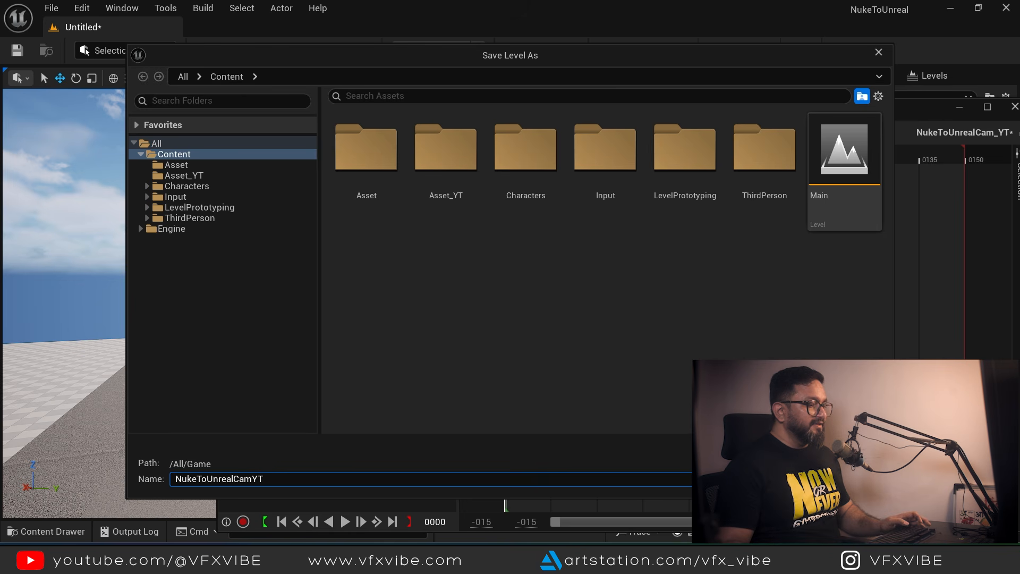
text(mYT)
key(Return)
- Create a cine camera in the NukeToUnrealCam_YT sequence and move the Sequencer window aside
drag(389, 118, 316, 116)
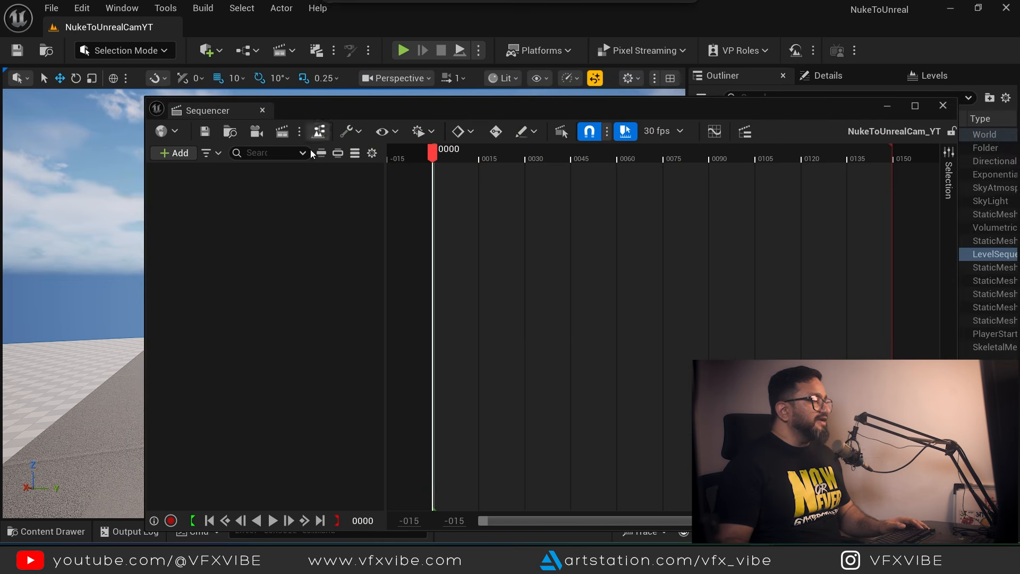
click(256, 136)
drag(448, 101, 379, 94)
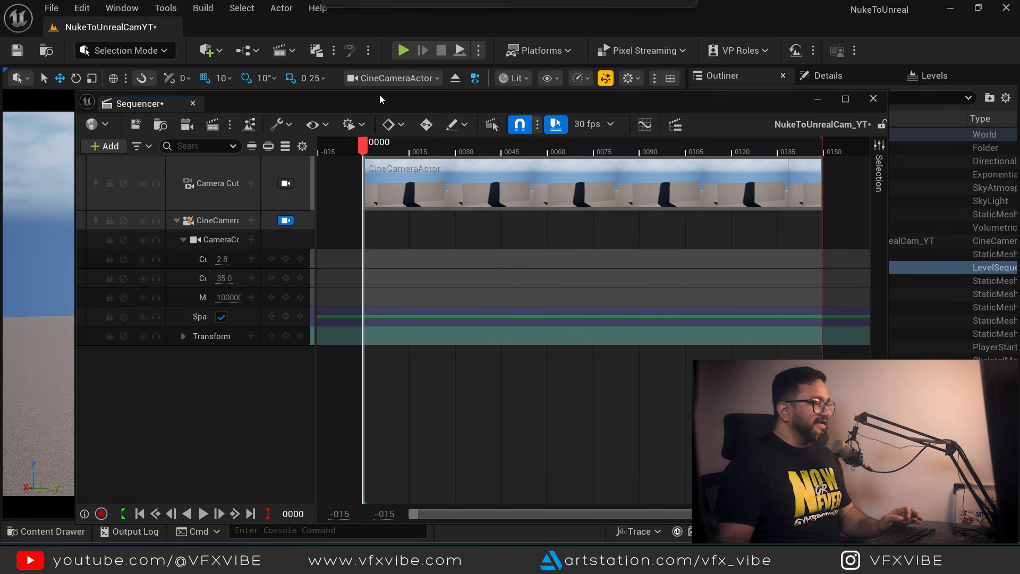
- Import the NukeCam_YT_V001.fbx animation onto the CineCameraActor track with Match by Name Only and Reduce Keys disabled
right_click(223, 221)
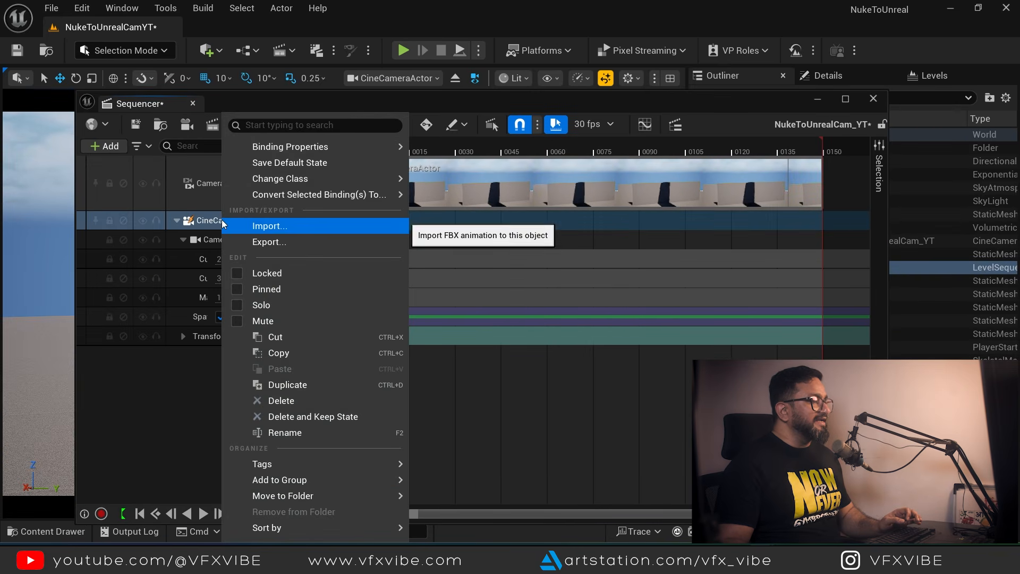
click(282, 224)
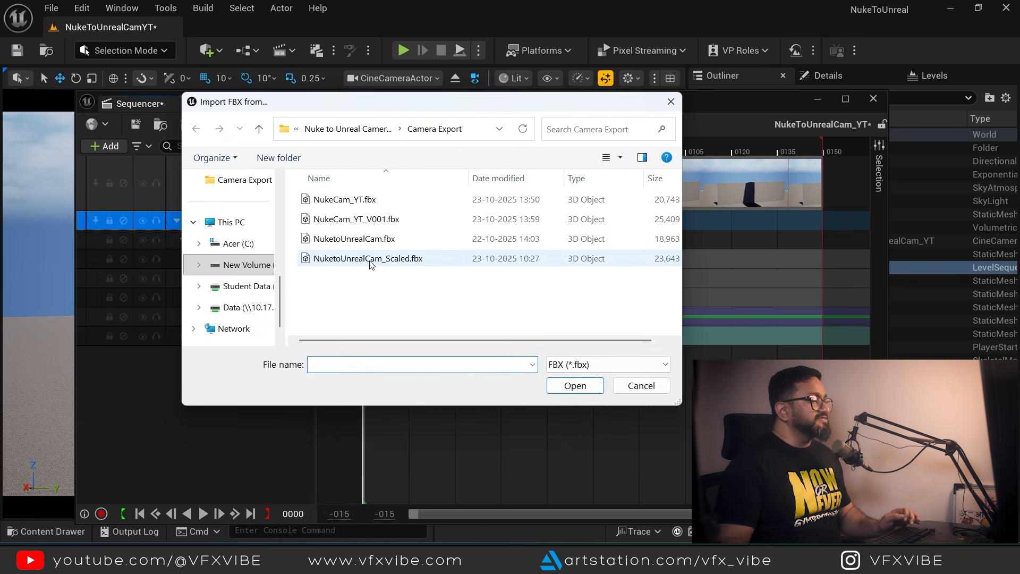
click(376, 225)
click(574, 386)
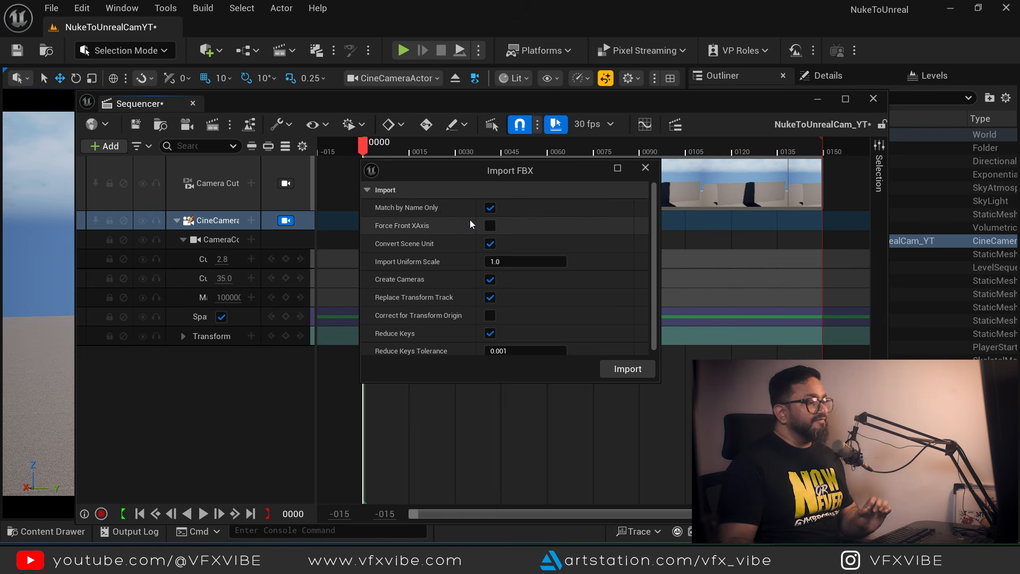
click(489, 207)
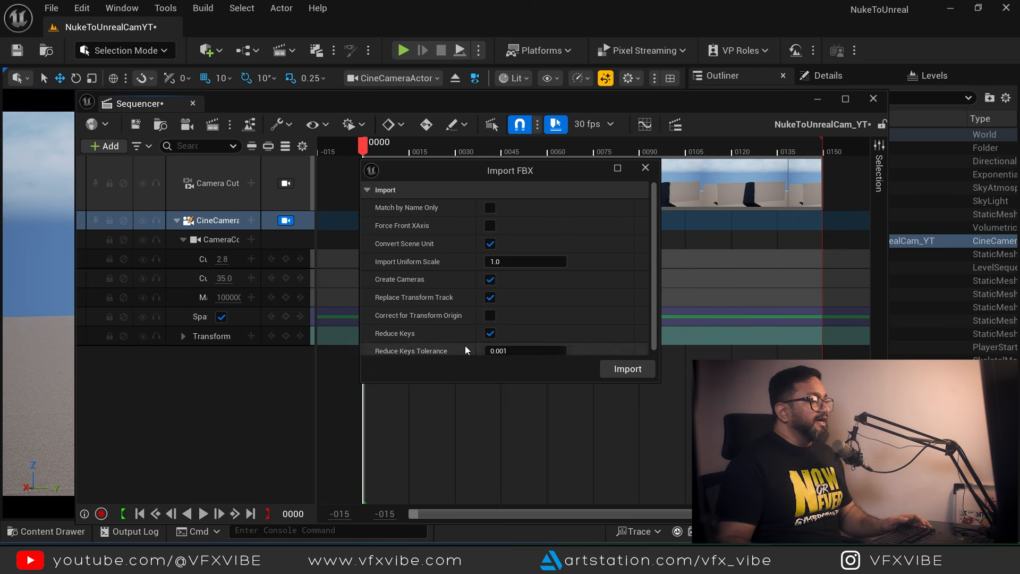
click(490, 334)
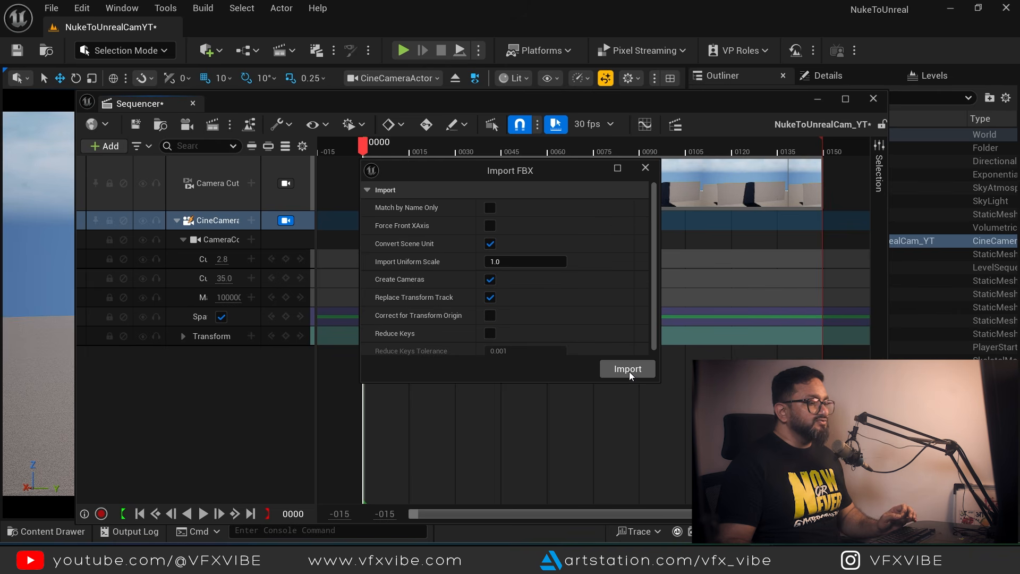
click(611, 370)
- Move the Sequencer window clear of the viewport and scrub the timeline to review the imported camera motion
drag(399, 98, 452, 336)
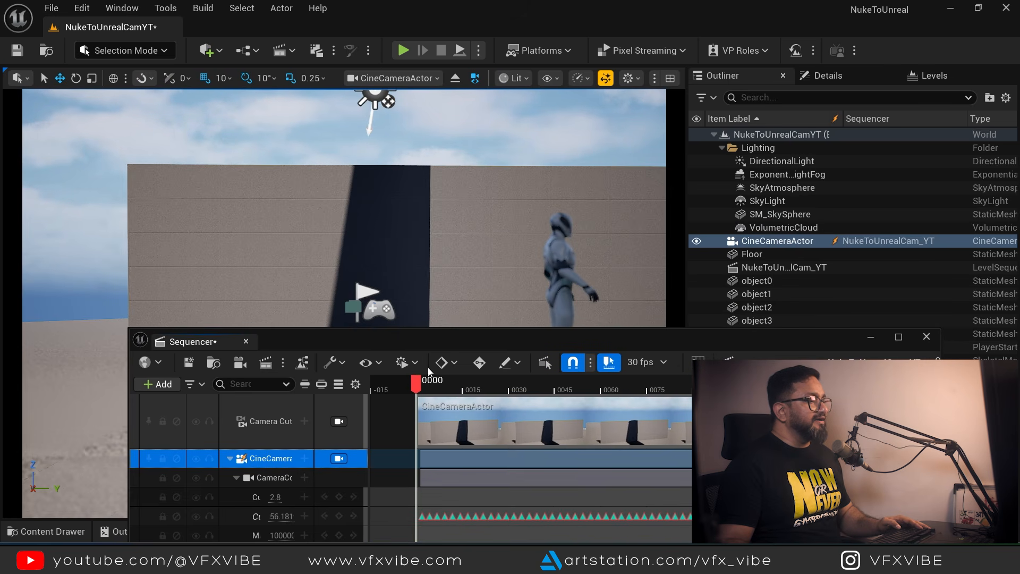
drag(419, 387, 416, 281)
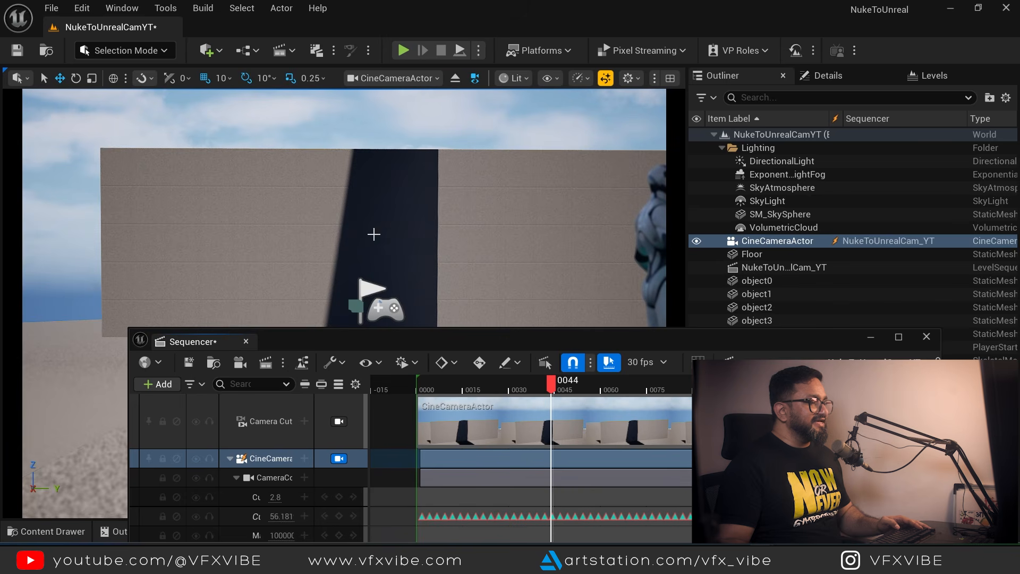
drag(540, 385, 563, 387)
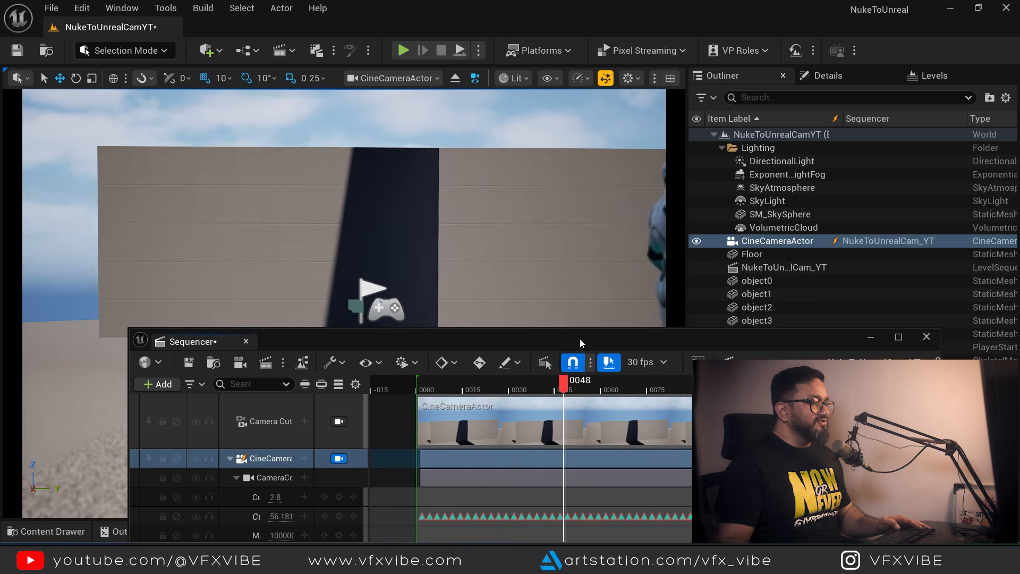
drag(580, 342, 451, 265)
click(718, 261)
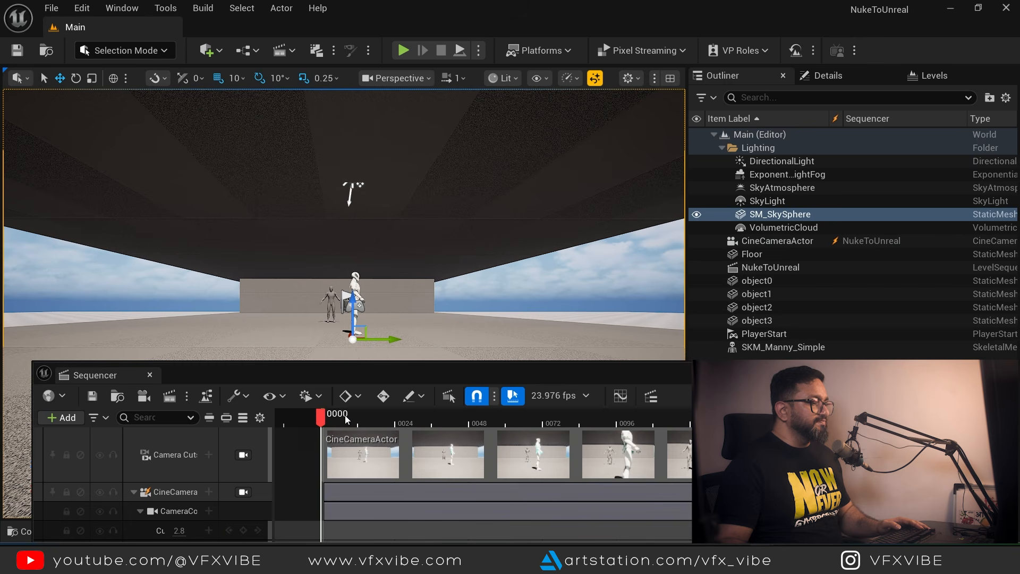
- View the Main level through the NukeToUnreal sequence's camera cuts and scrub the timeline to check the tracked camera against the mannequin
drag(327, 416, 528, 432)
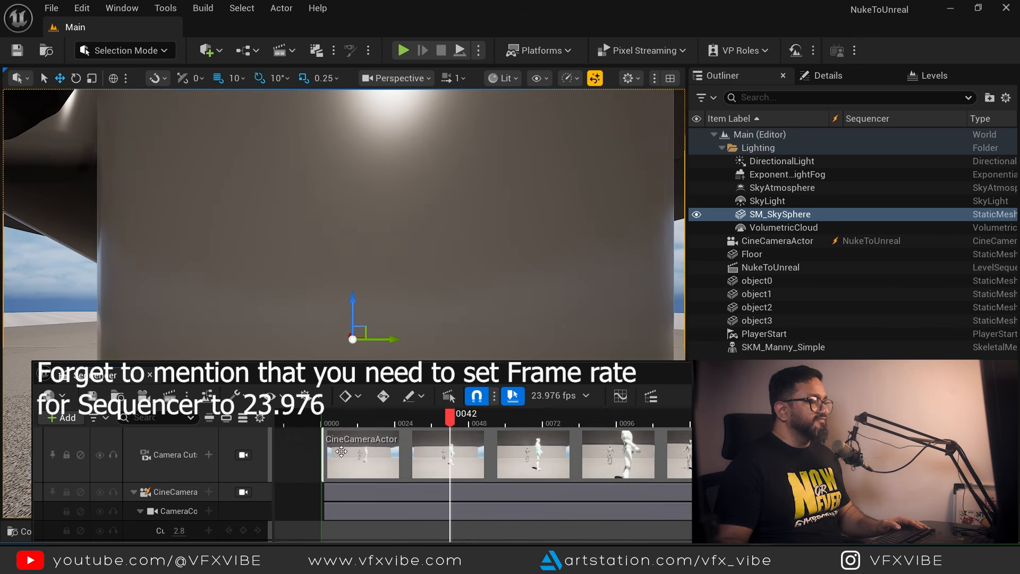
click(243, 455)
drag(451, 421, 643, 422)
drag(589, 467, 459, 461)
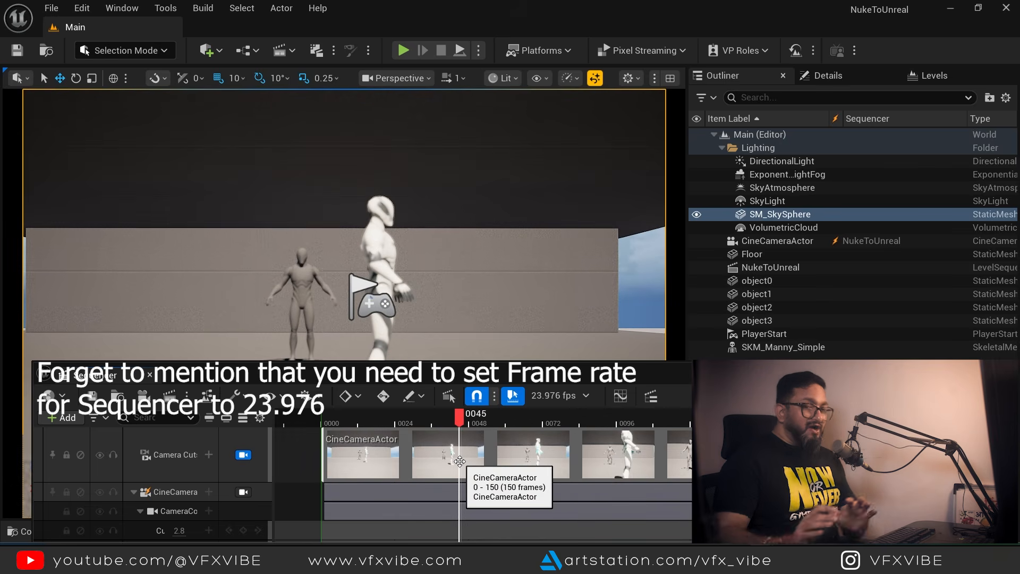